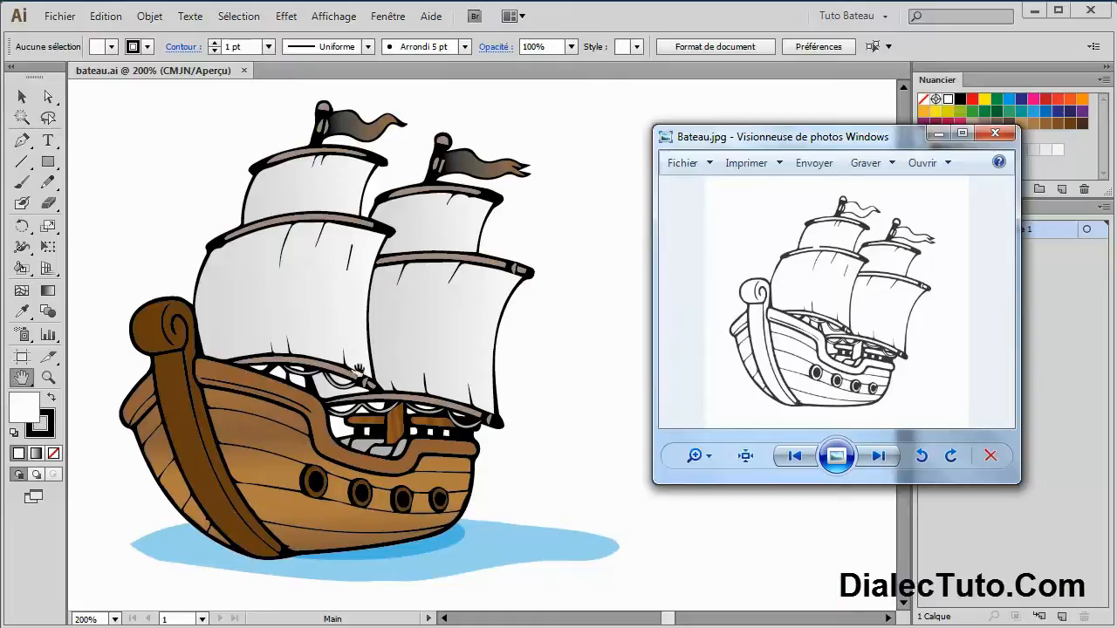
Step: Create a new A4 portrait document in pixels with one artboard, and hide the artboard edges
click(59, 16)
click(71, 41)
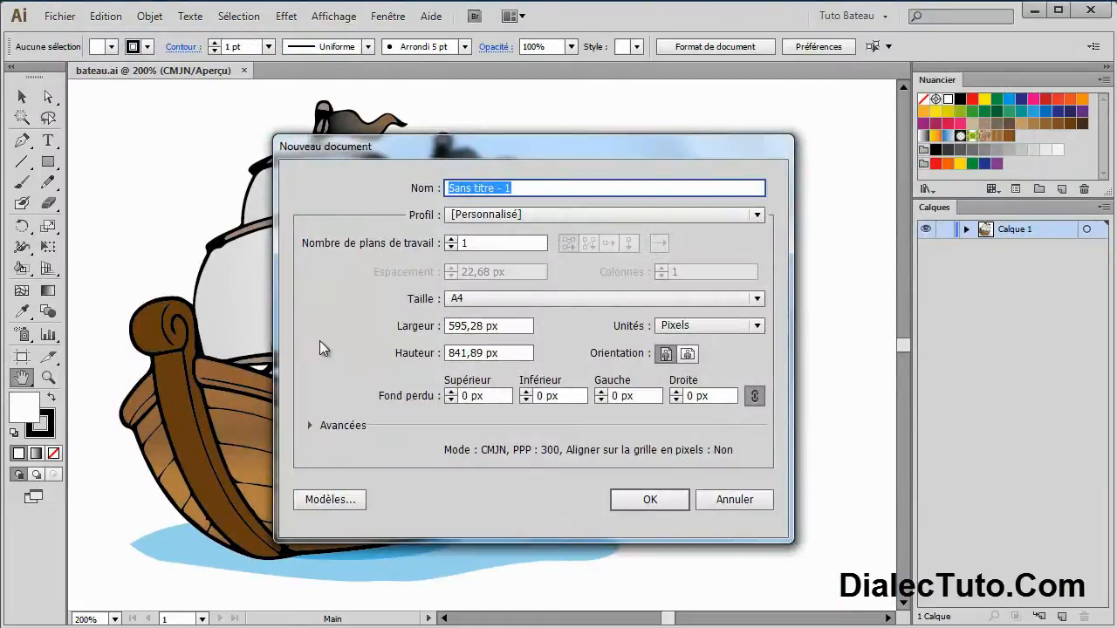
click(650, 504)
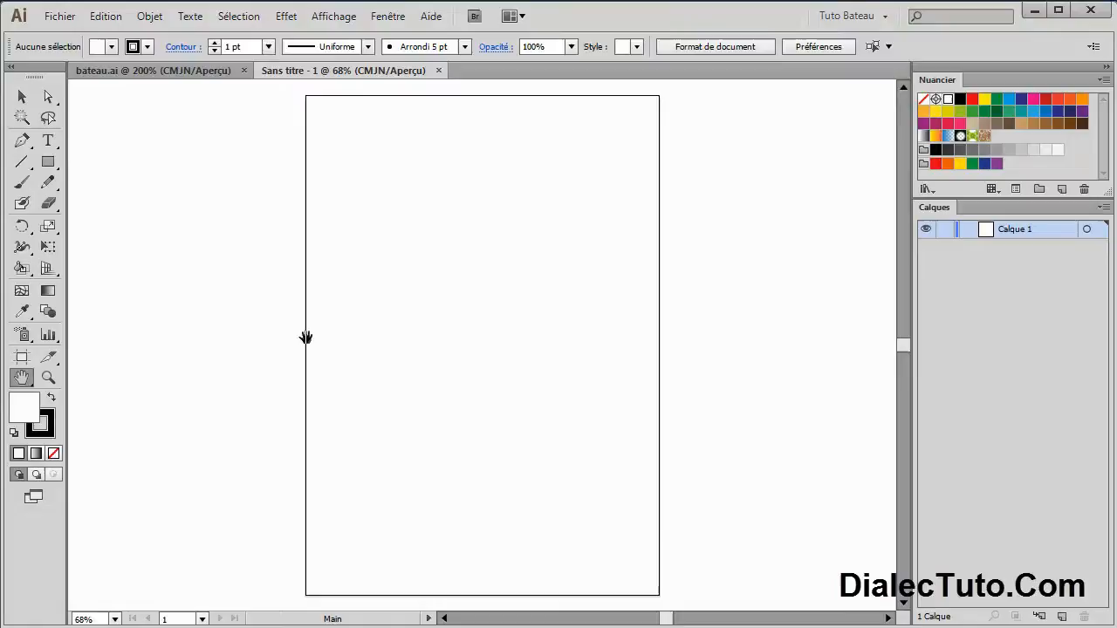
click(336, 17)
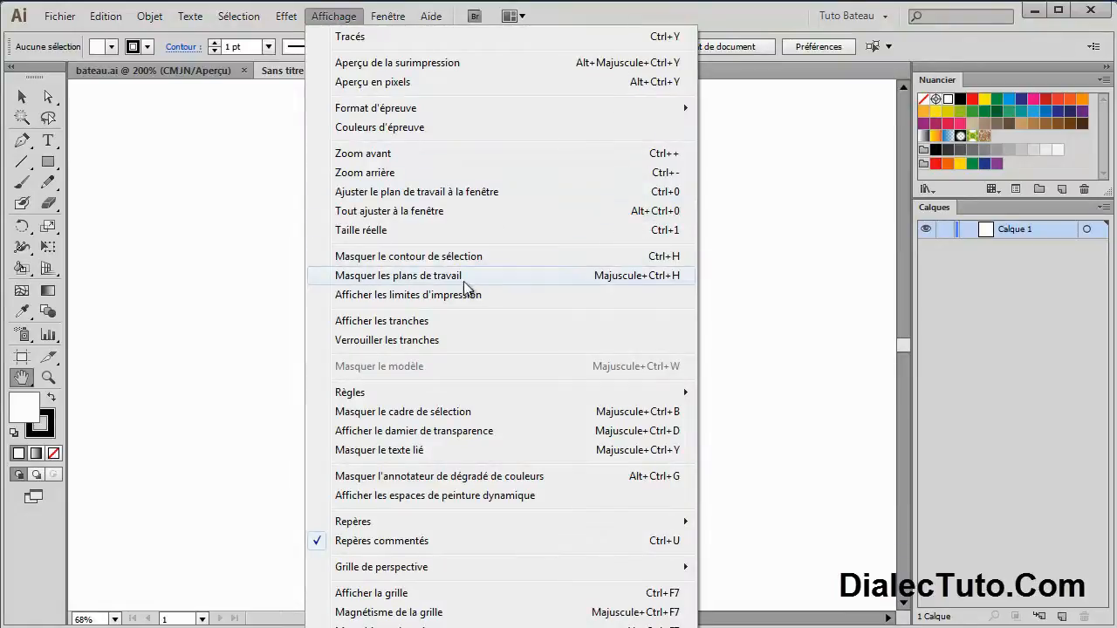
click(389, 276)
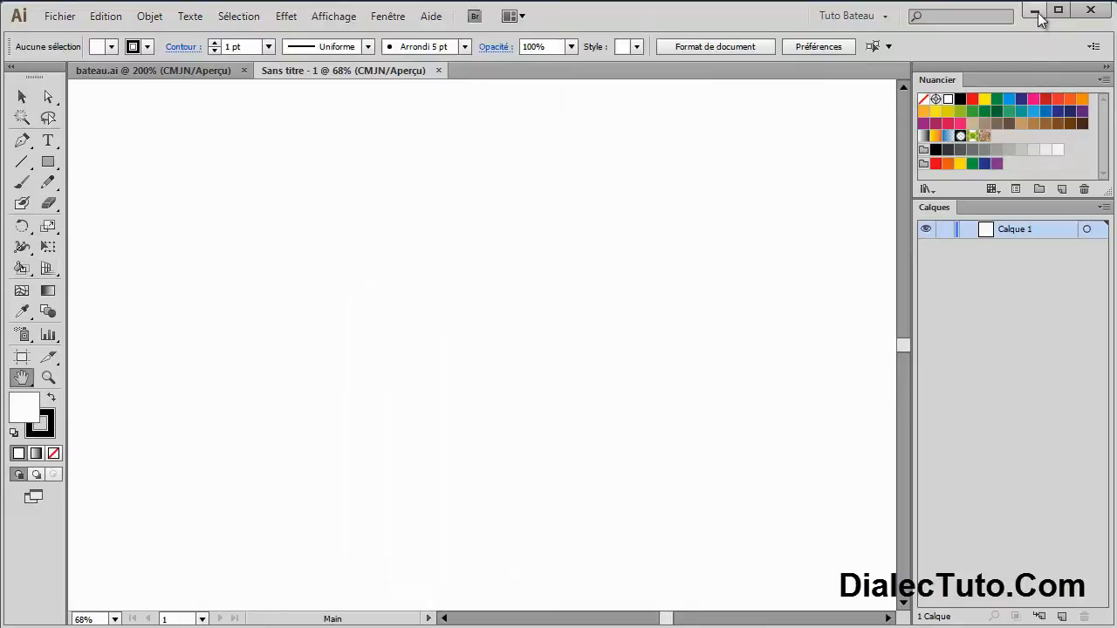
Step: Place the desktop image Bateau.jpg in the new document and expand its vectorised tracing into editable paths
click(1037, 13)
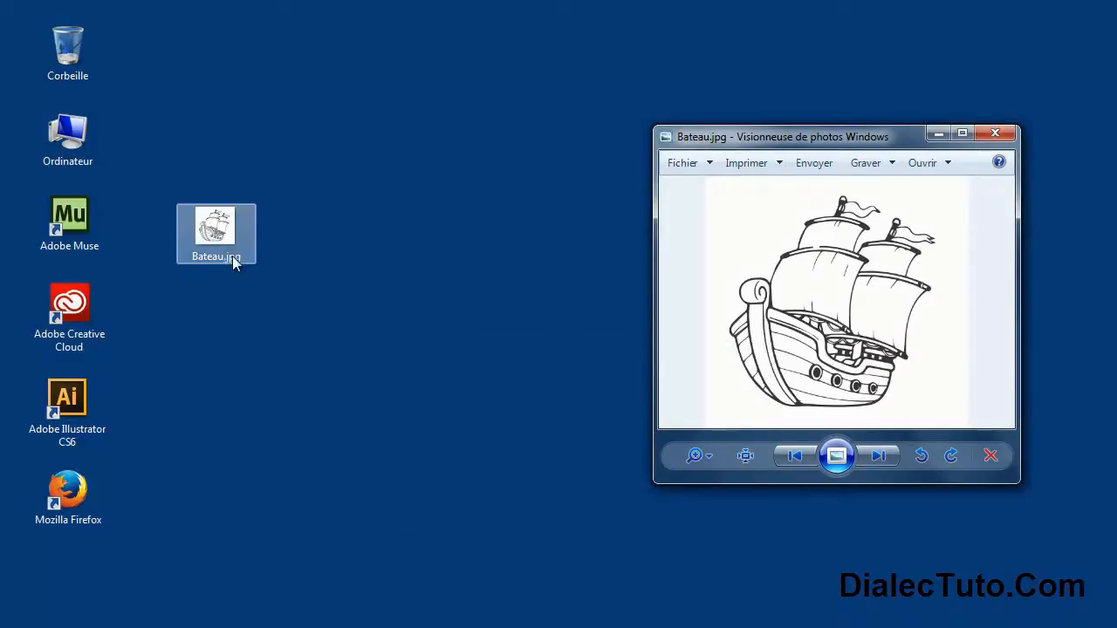
drag(232, 256, 461, 287)
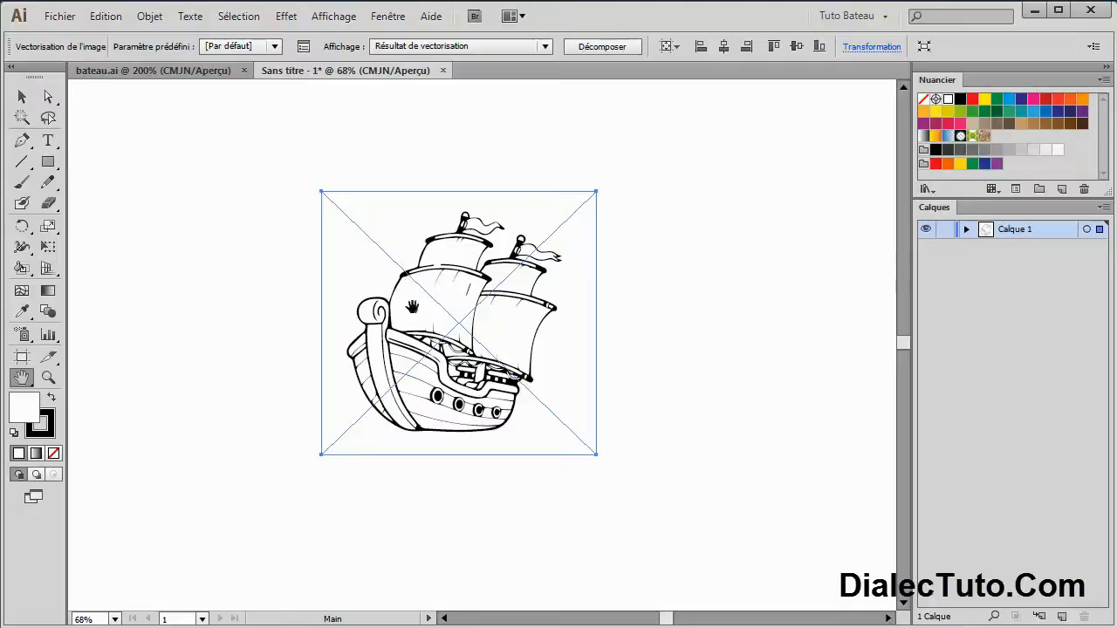
click(604, 47)
key(ctrl+plus)
key(ctrl+plus)
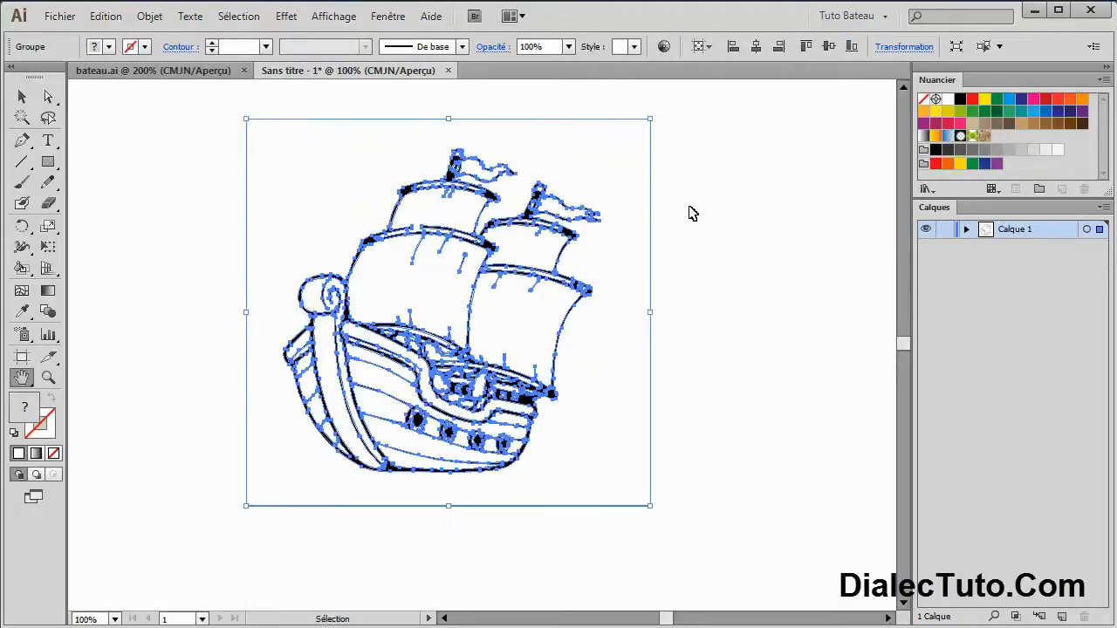
drag(524, 274, 561, 307)
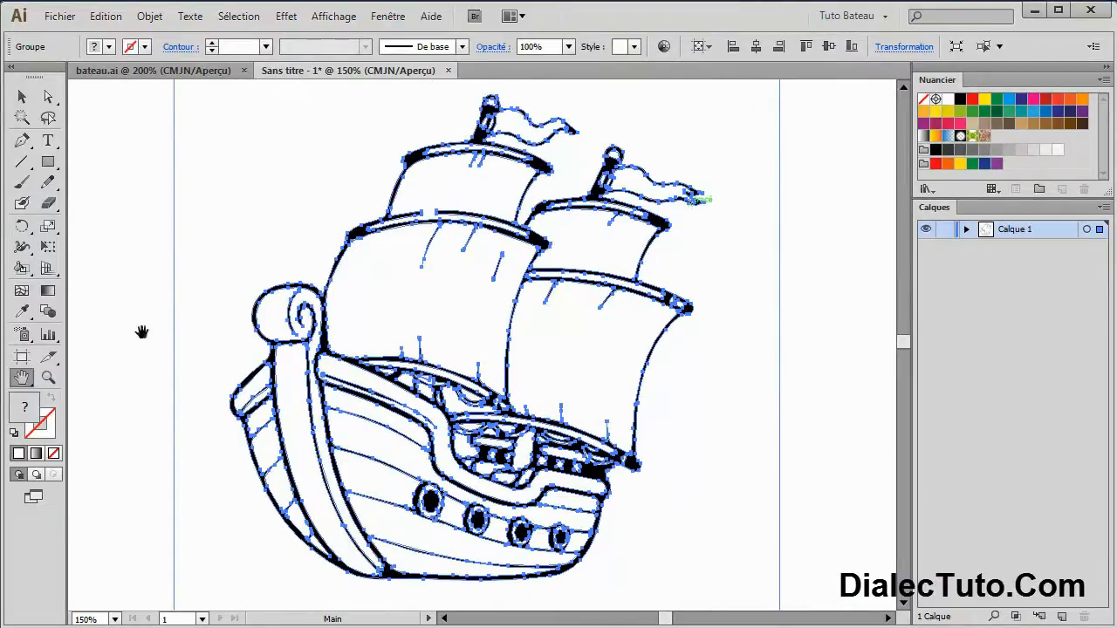
Step: Detach the Shape Builder and Live Paint tool group as a floating palette beside the ship
click(25, 275)
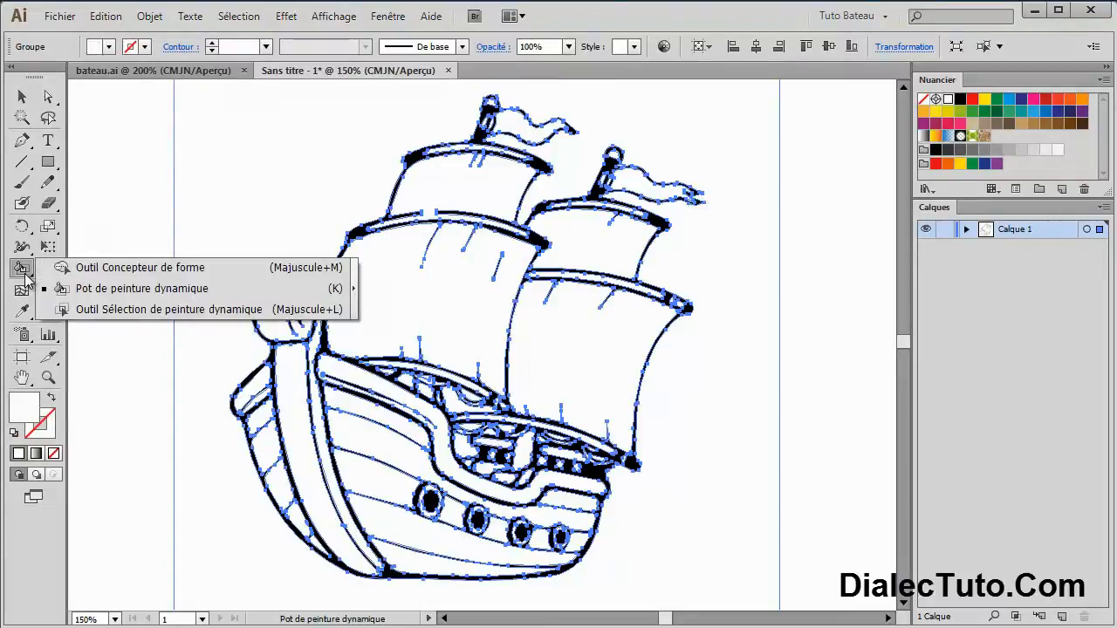
click(120, 270)
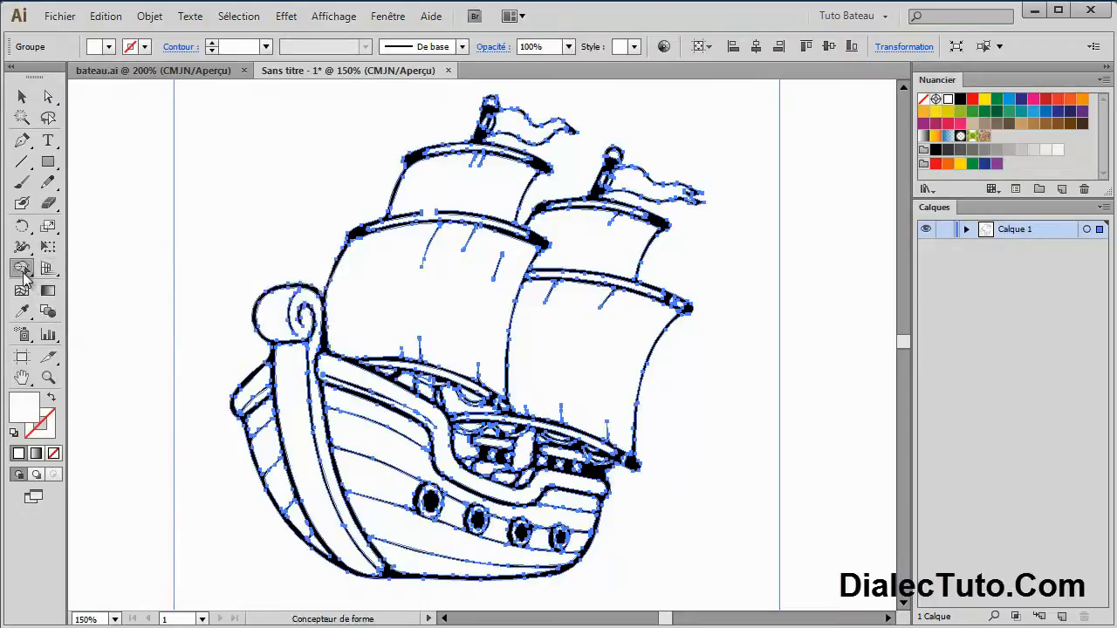
click(25, 275)
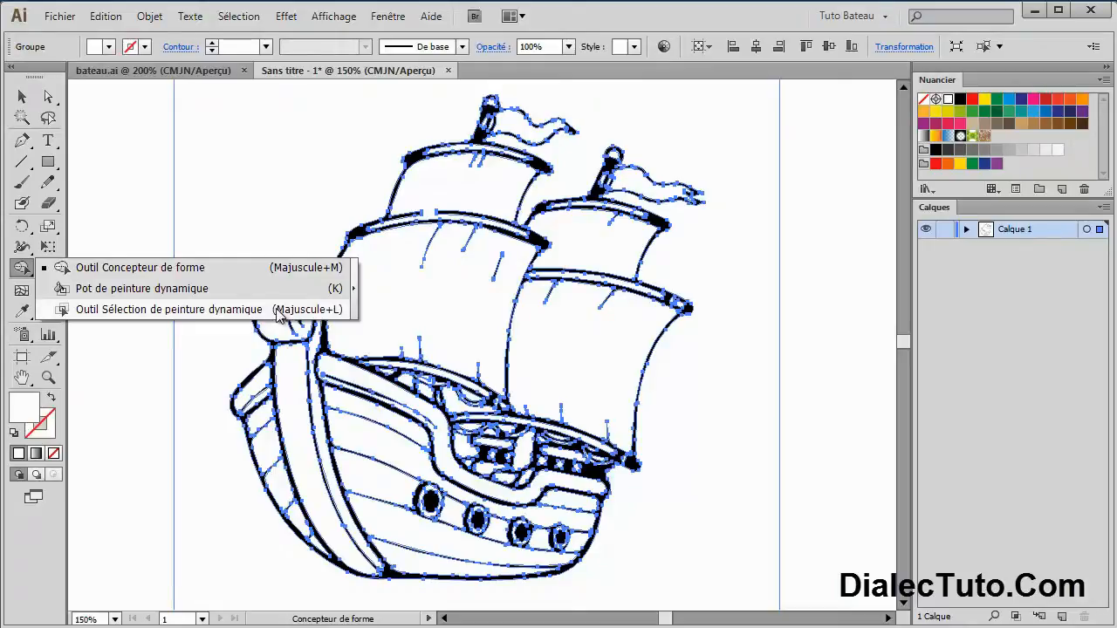
click(353, 288)
drag(73, 283, 134, 141)
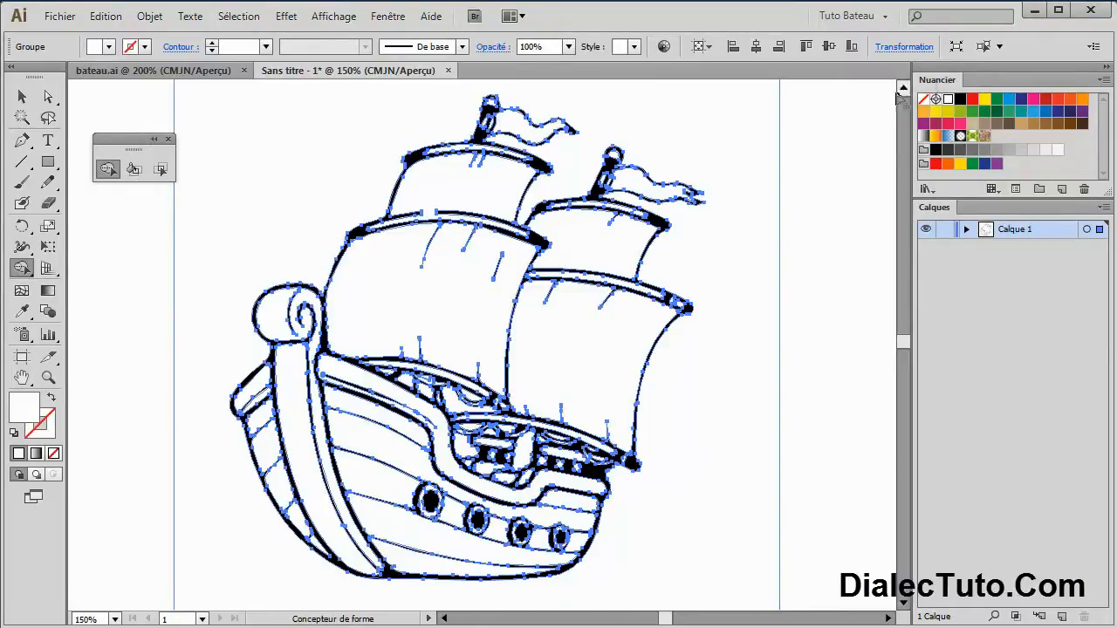
Step: Display the transparency grid behind the vectorised ship
key(ctrl+shift+d)
click(388, 19)
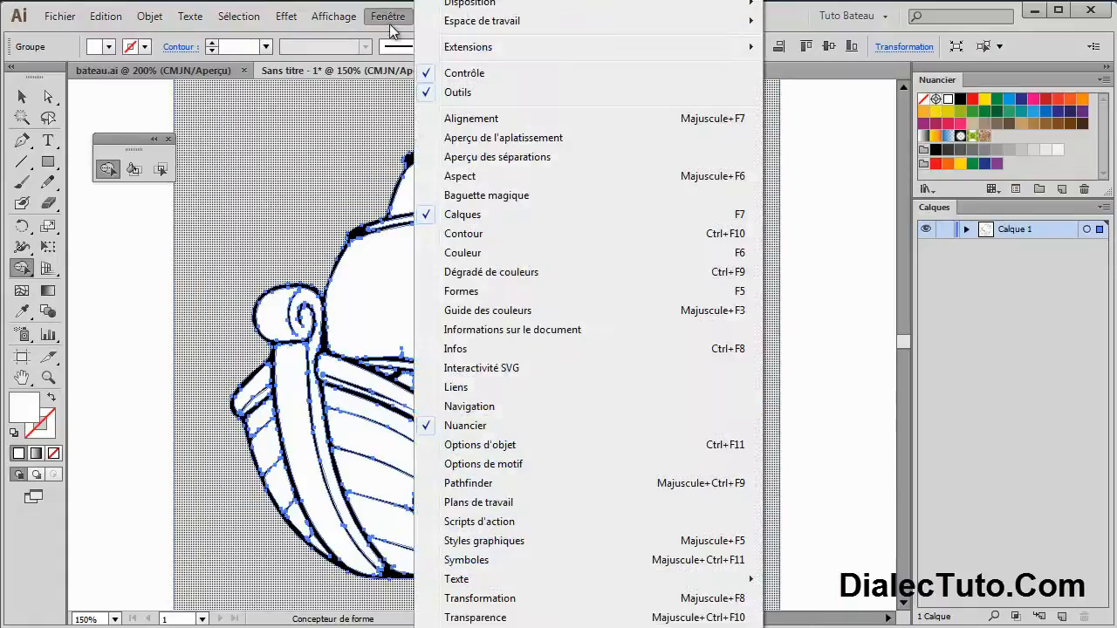
click(987, 434)
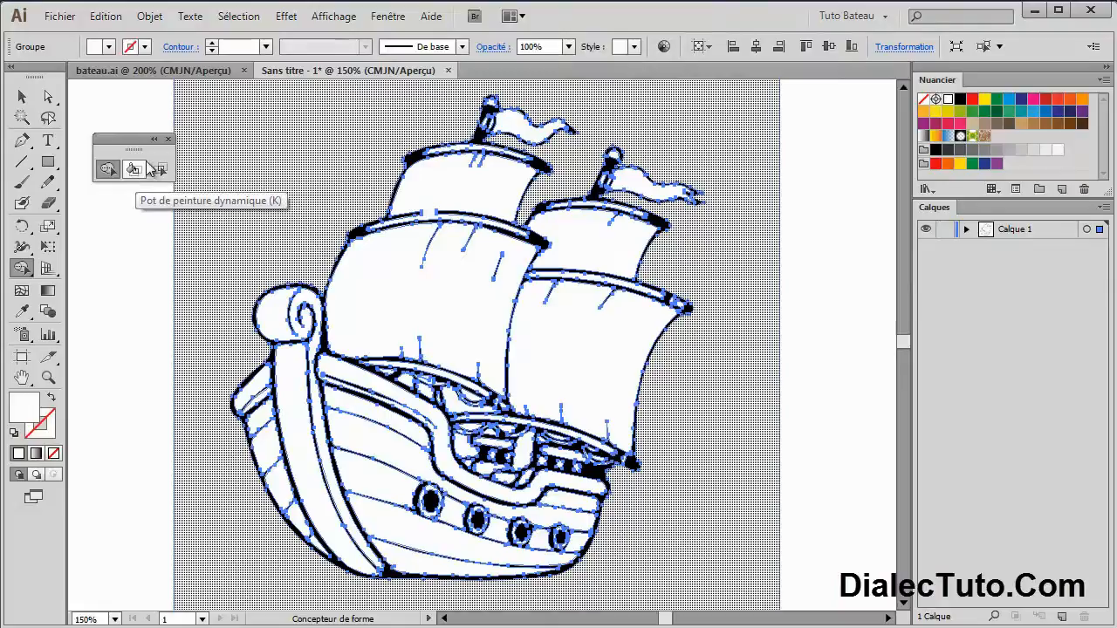
Step: Fill the large sail of the rear mast with red using the Live Paint Bucket
click(134, 171)
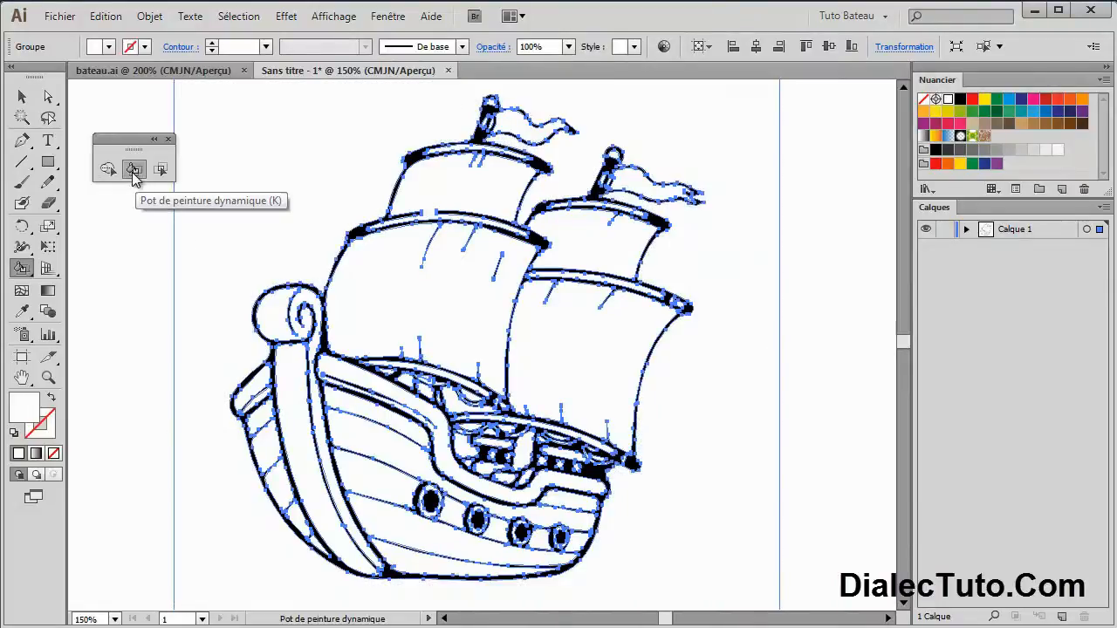
click(974, 100)
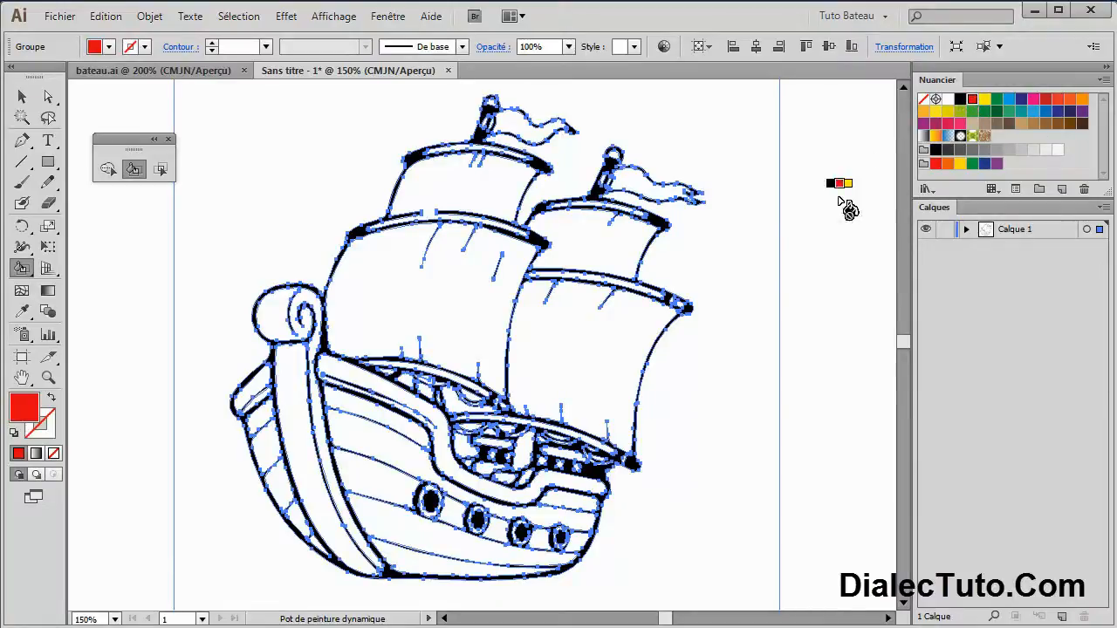
click(602, 367)
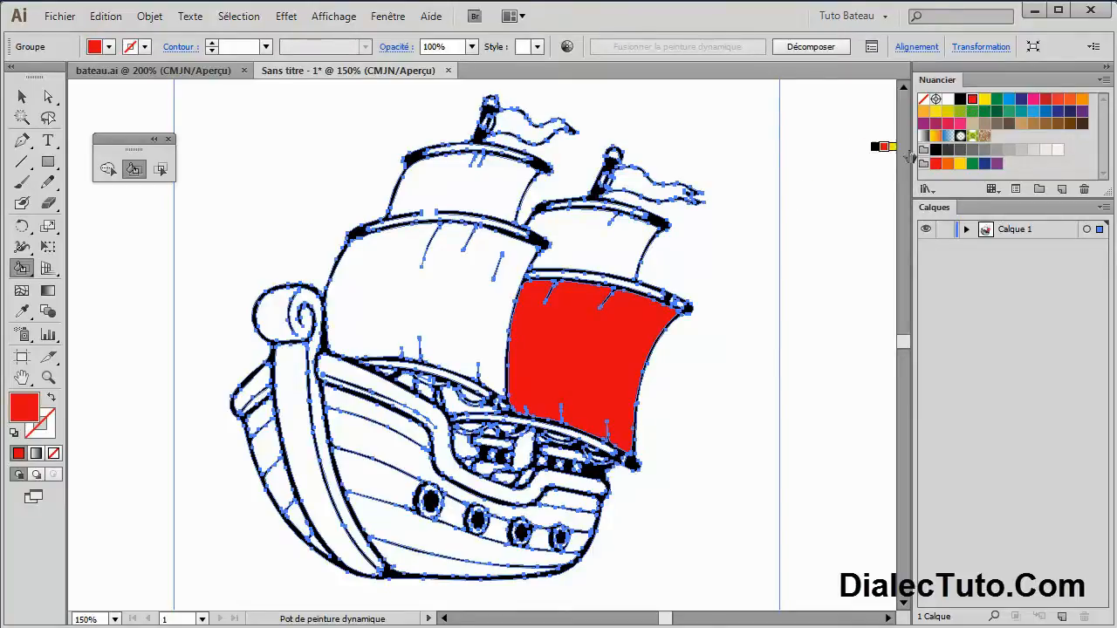
Step: Choose the green swatch for the Live Paint Bucket and cycle through the neighbouring swatches and back
click(997, 101)
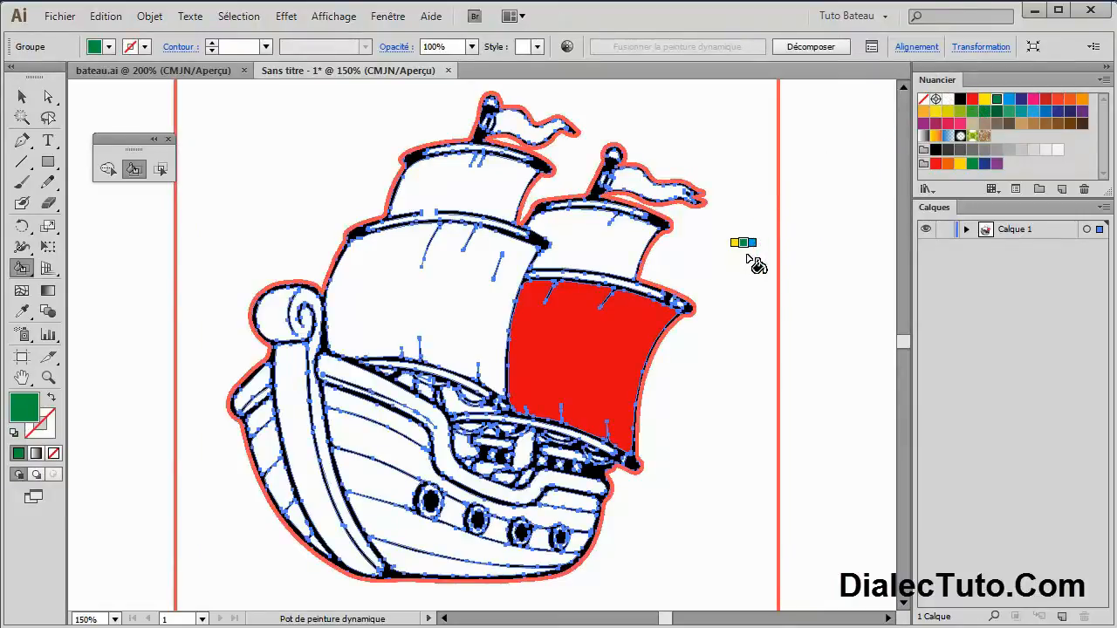
key(Right)
key(Right)
key(Right)
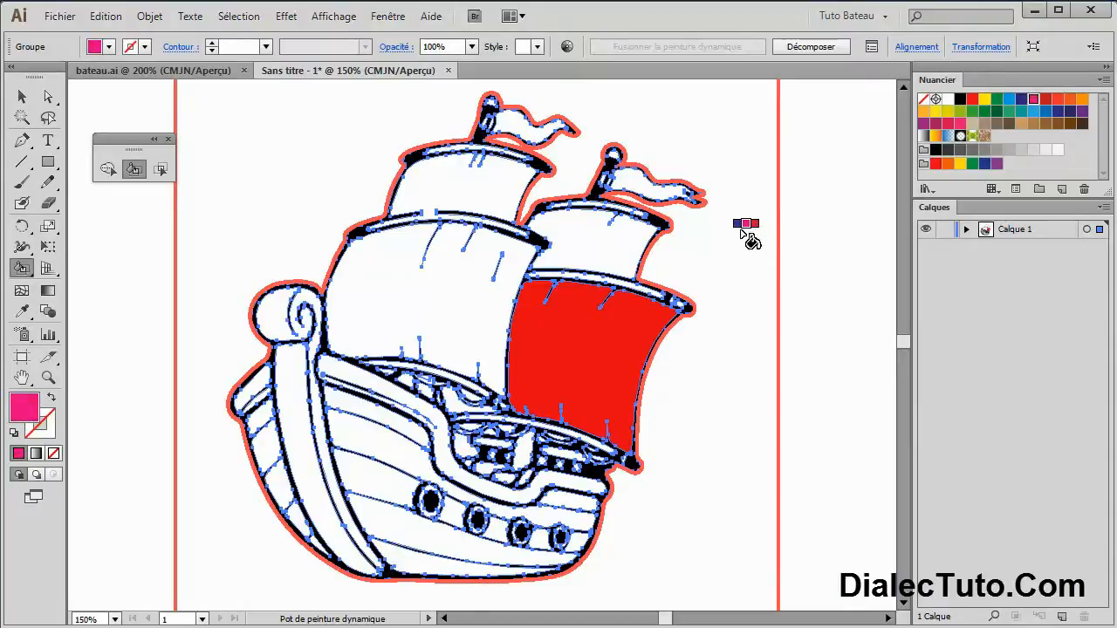
key(Left)
key(Left)
key(Left)
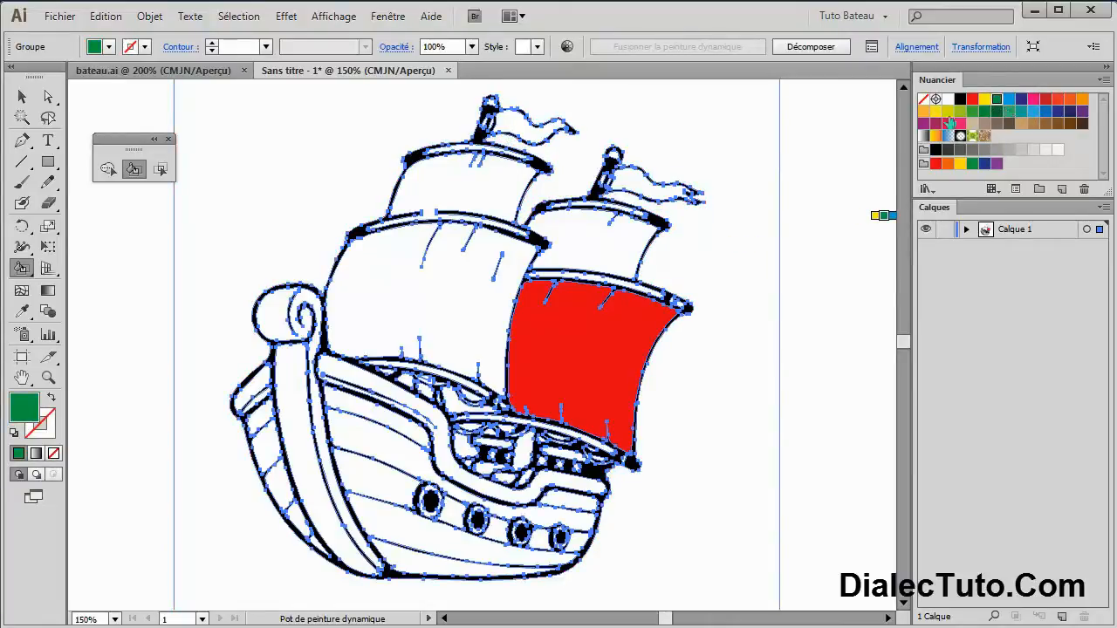
Step: Remove the red fill from the large rear sail by painting it with no colour
click(924, 100)
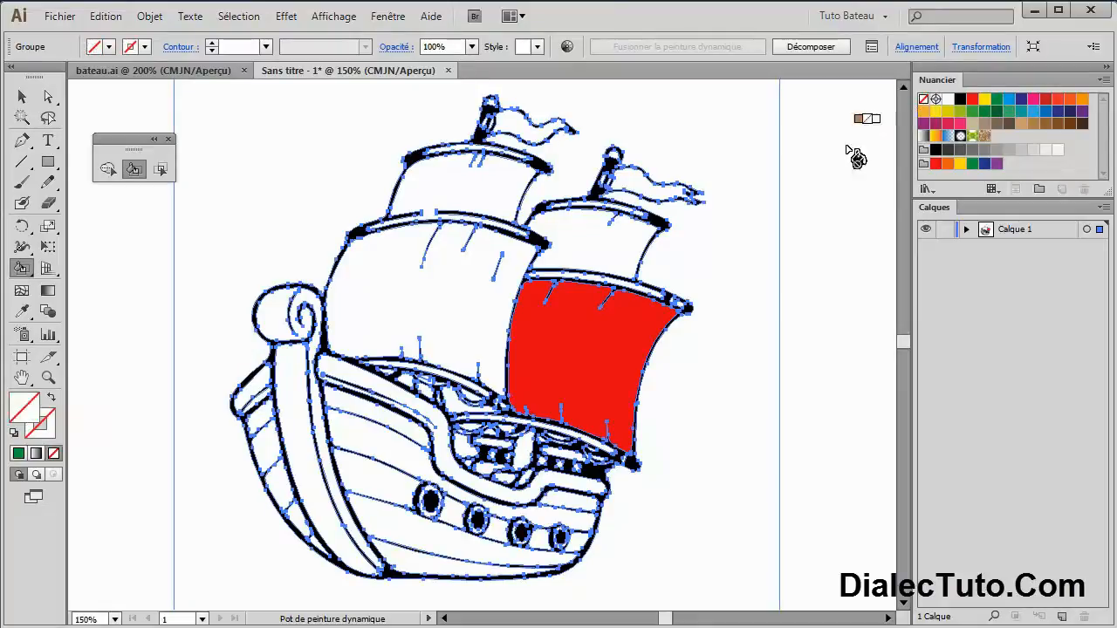
click(614, 353)
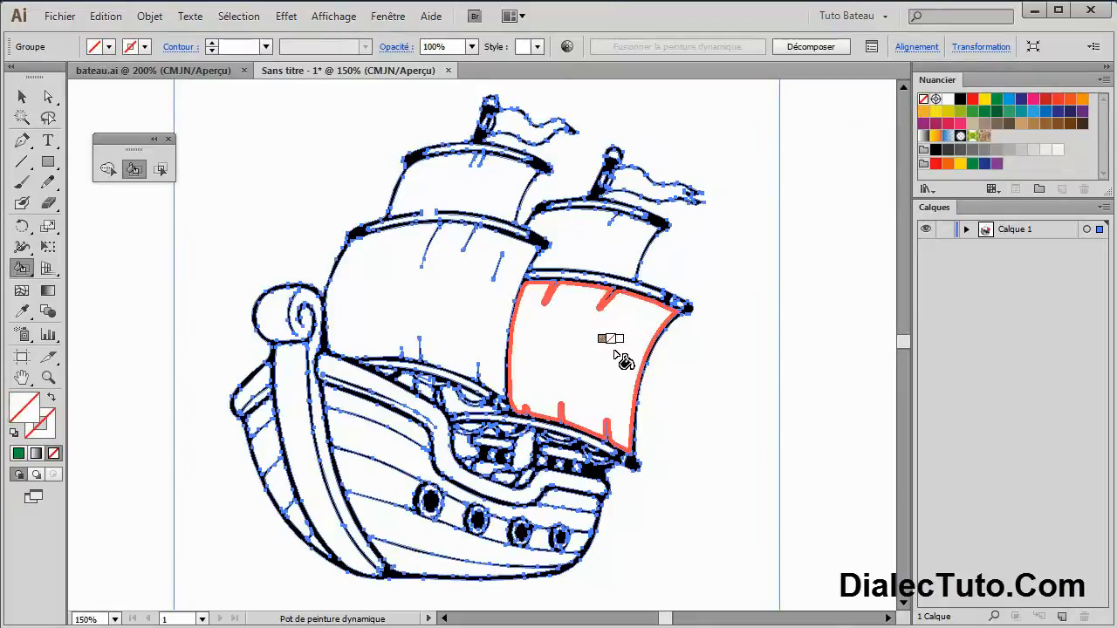
Step: Examine the hull colouring in the finished bateau.ai drawing, and return to the untitled document
click(203, 69)
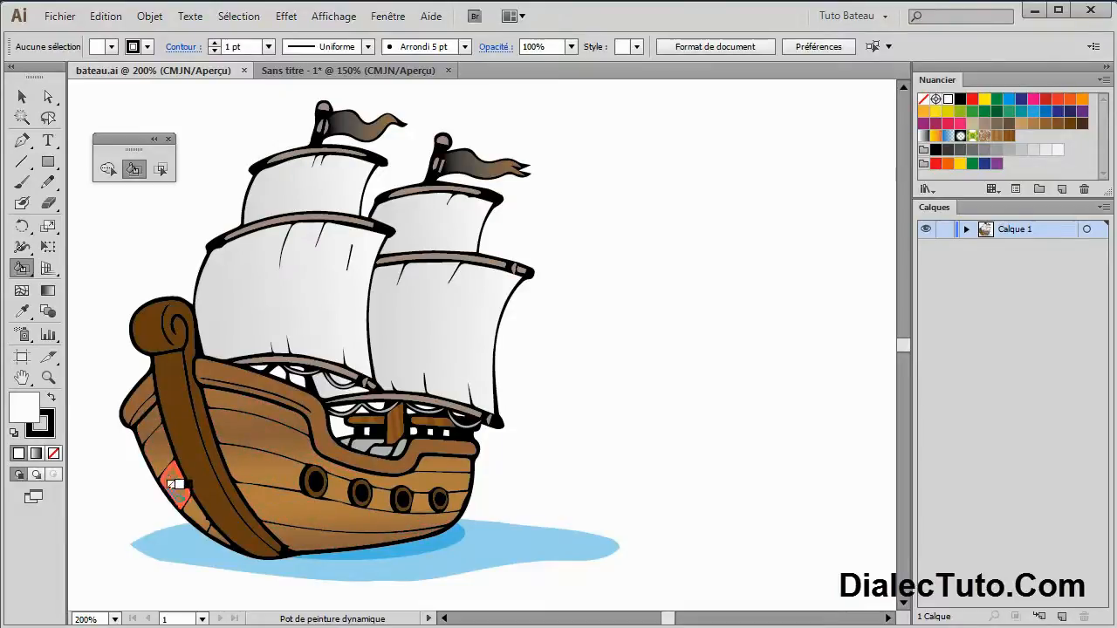
click(302, 71)
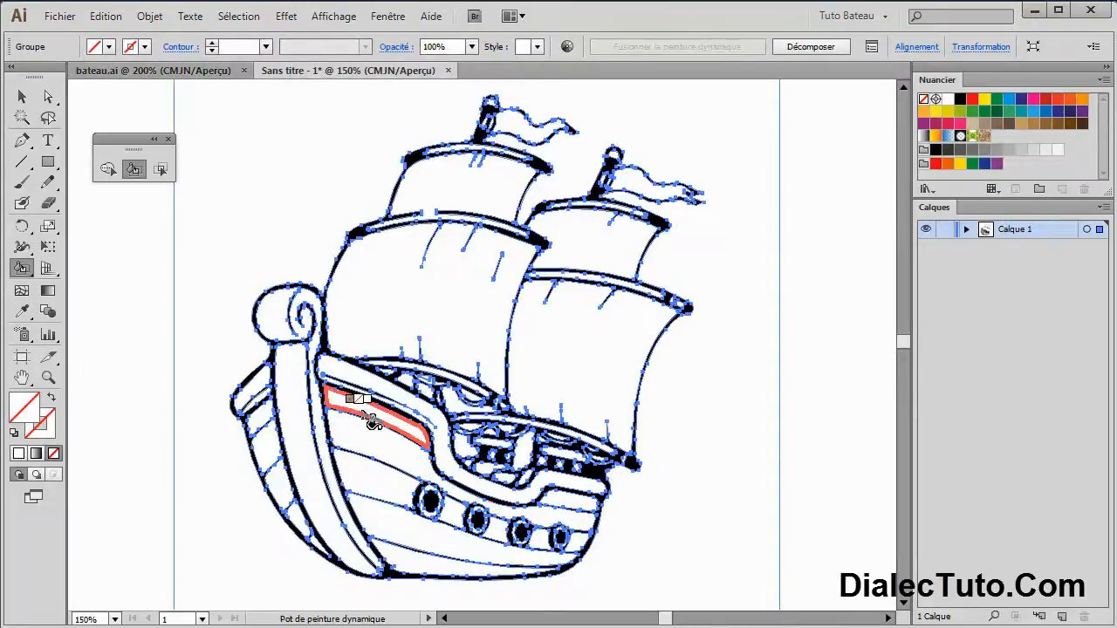
click(221, 69)
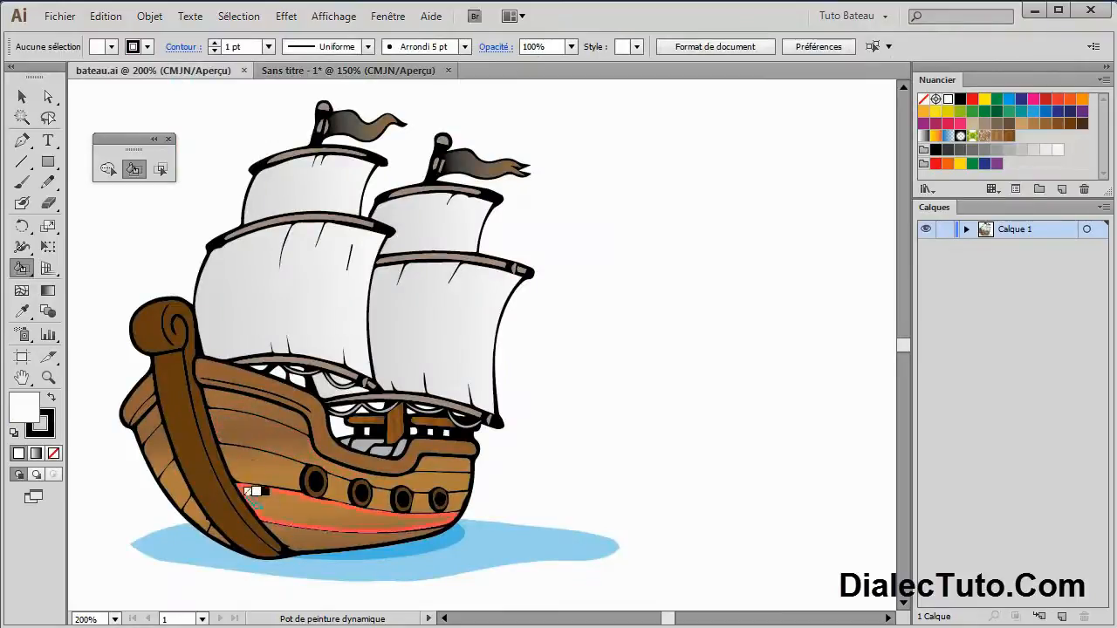
click(341, 70)
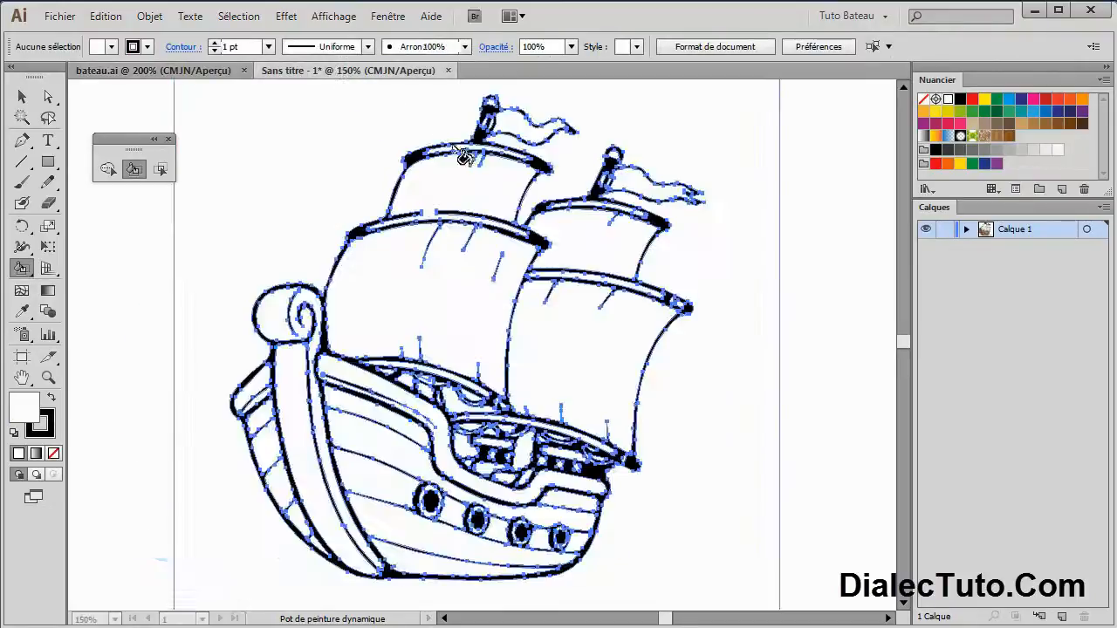
Step: Open the Bois gradient swatch library and move it clear of the ship's hull
click(927, 191)
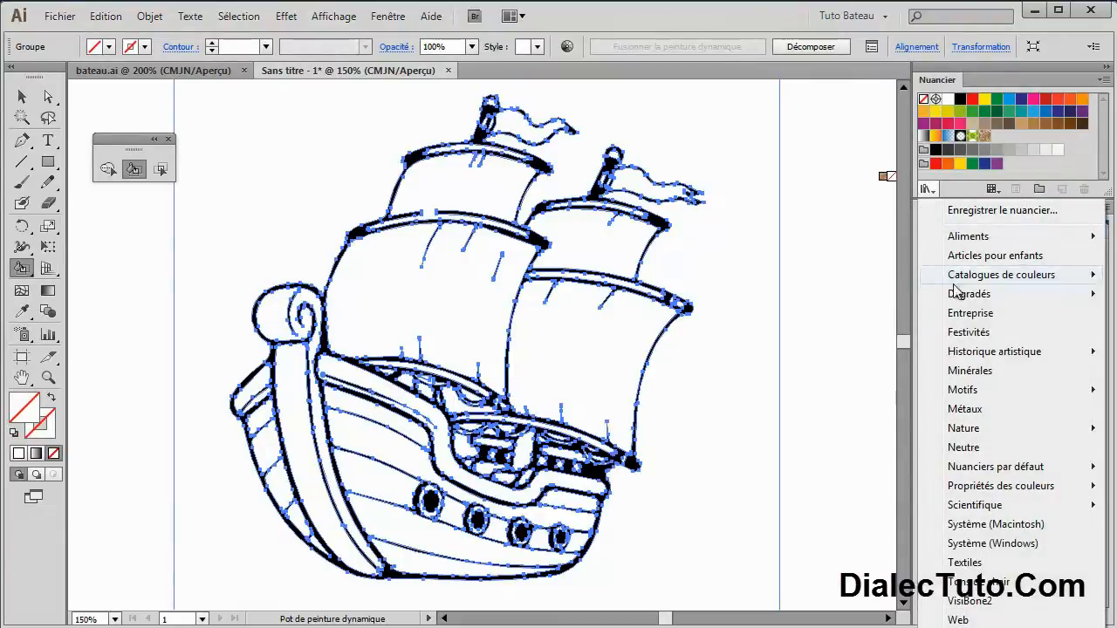
mouse_move(972, 298)
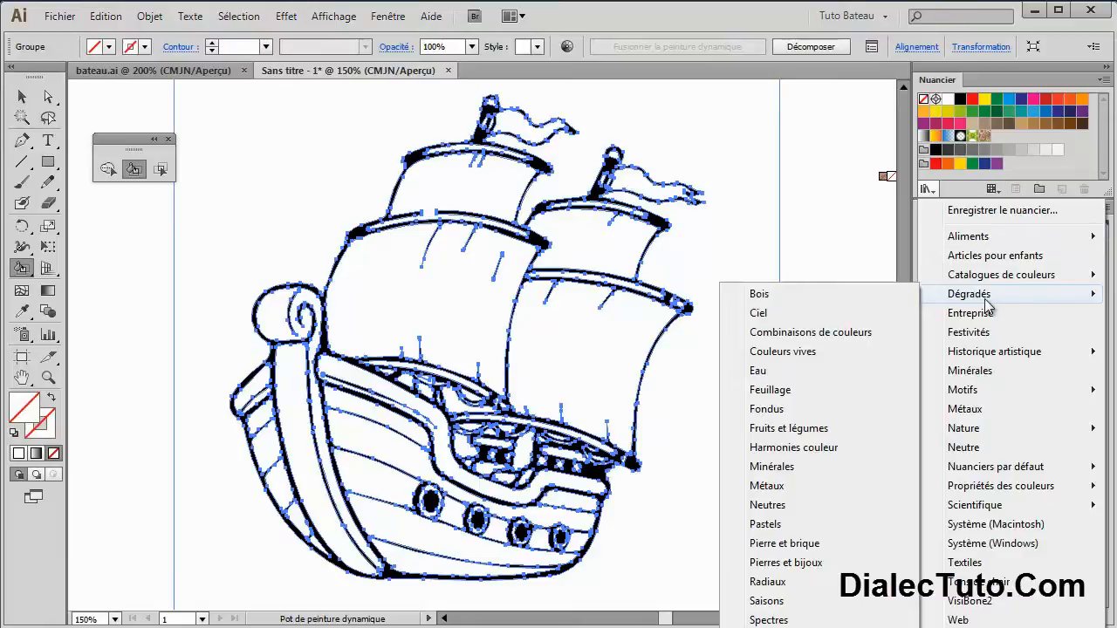
click(759, 294)
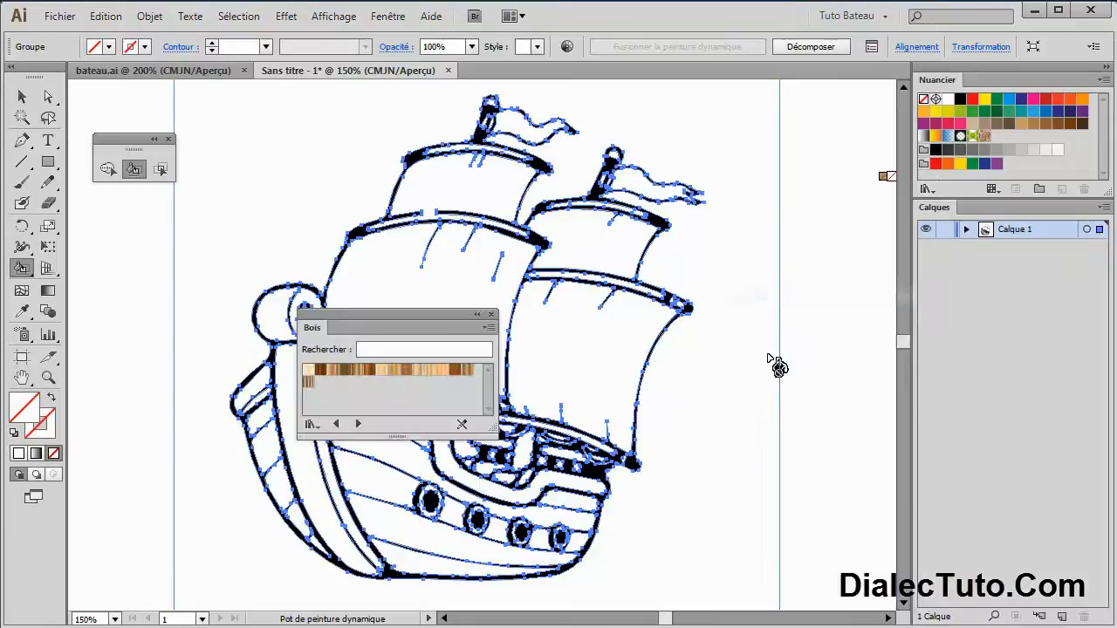
drag(428, 324, 830, 312)
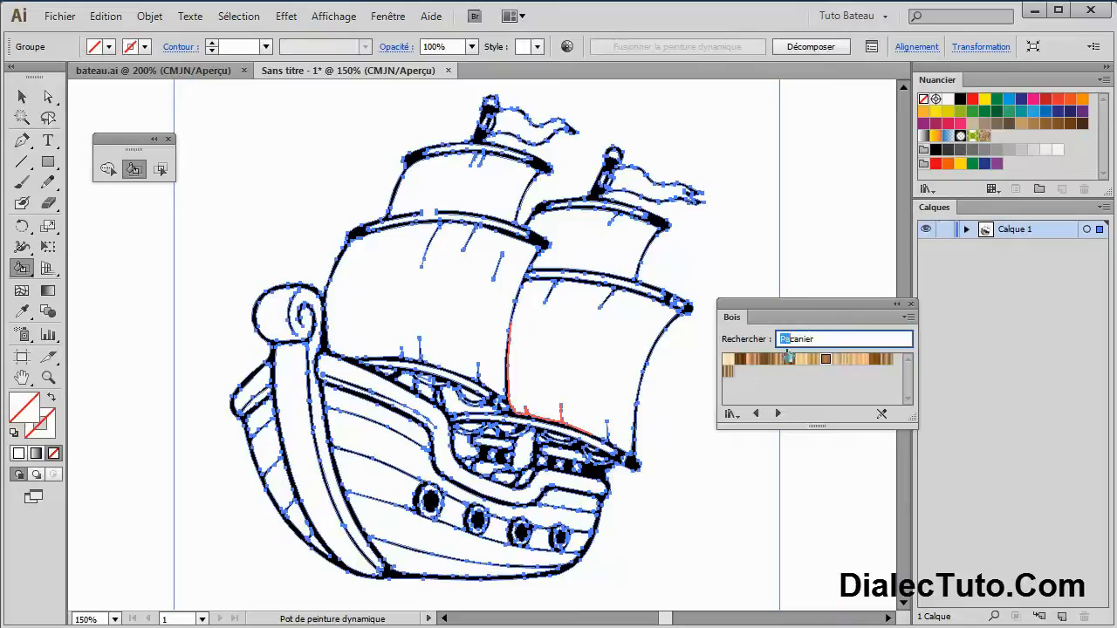
Step: Fill the upper planks on the ship's side with a medium-brown wood gradient from the Bois library
click(826, 363)
click(381, 420)
click(364, 441)
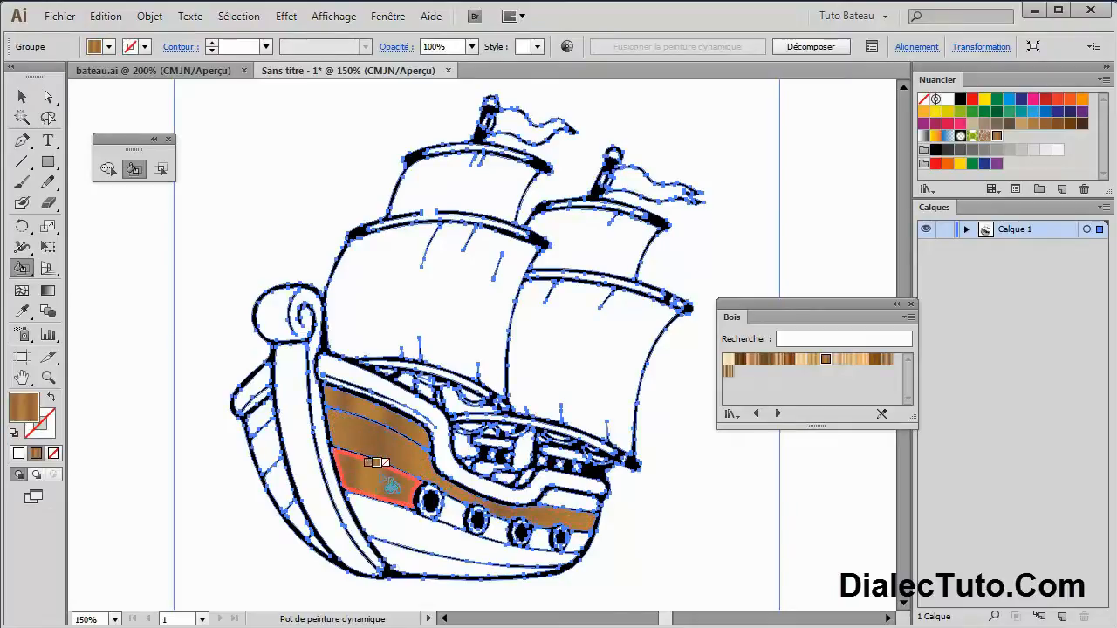
Step: Fill the remaining lower side planks, the areas between the portholes and the planks beyond the stem with the same wood gradient
key(ctrl+plus)
drag(383, 474, 408, 332)
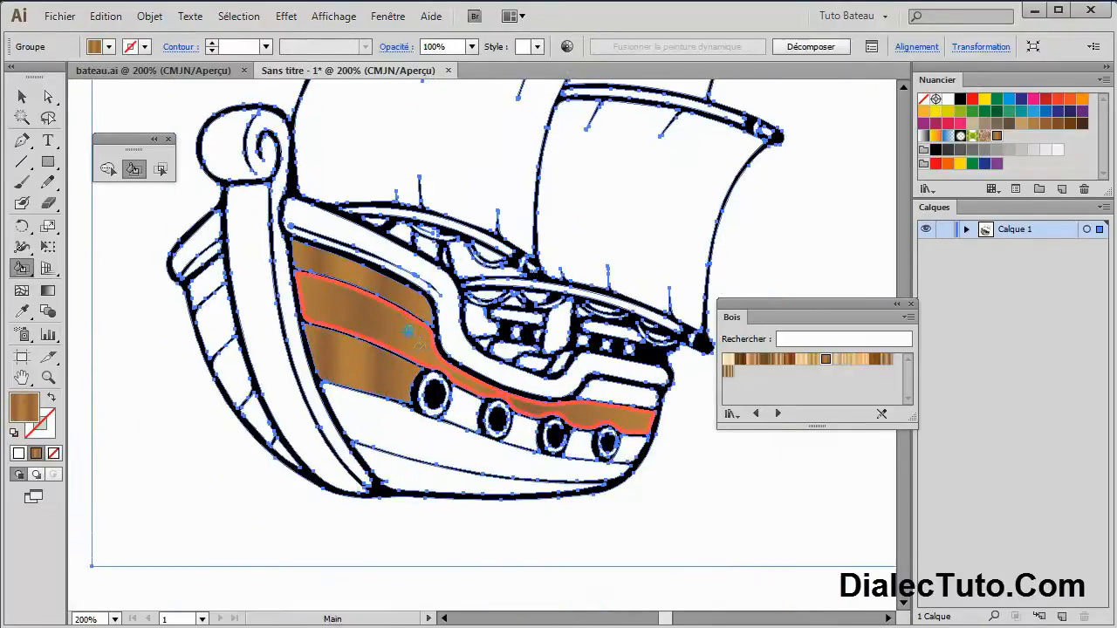
click(400, 436)
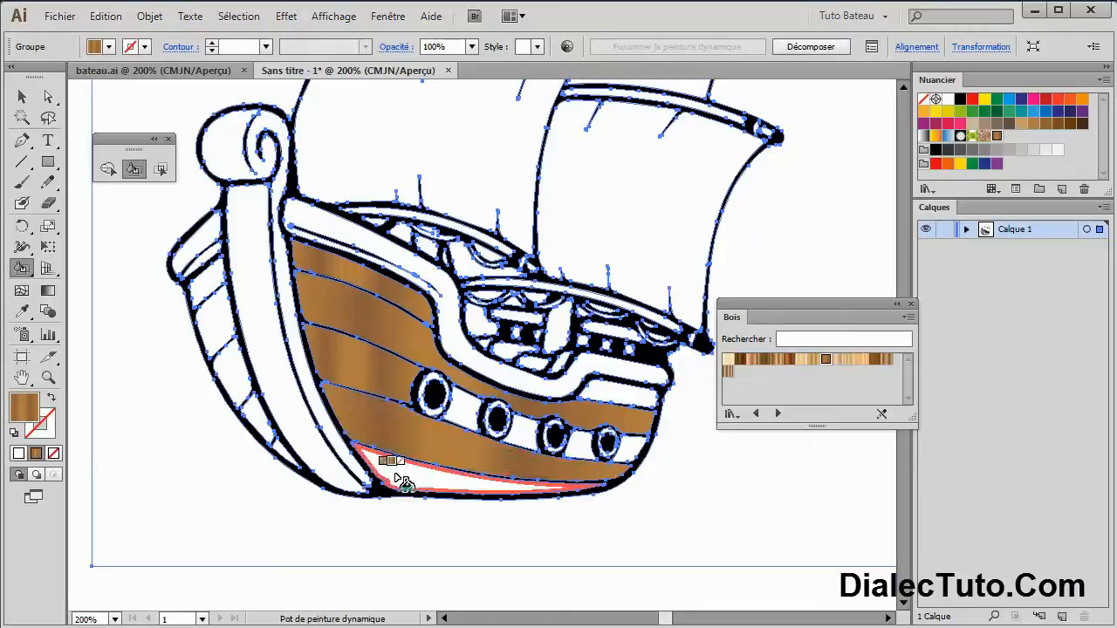
click(399, 479)
click(479, 424)
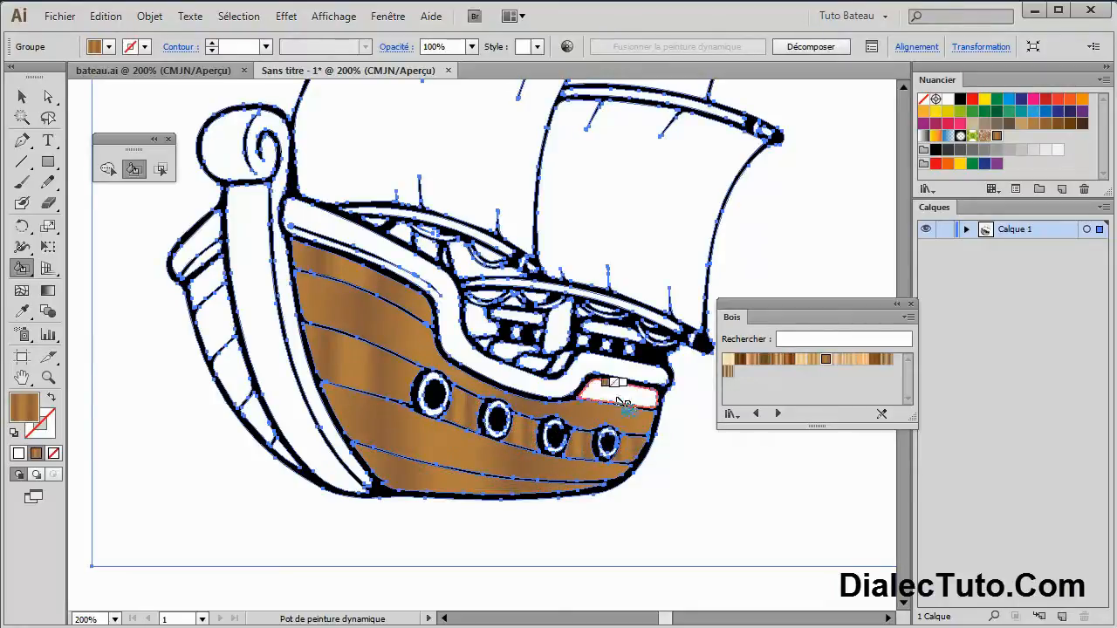
mouse_move(218, 294)
mouse_down()
mouse_move(231, 366)
mouse_move(262, 421)
mouse_move(253, 424)
mouse_move(278, 447)
mouse_up()
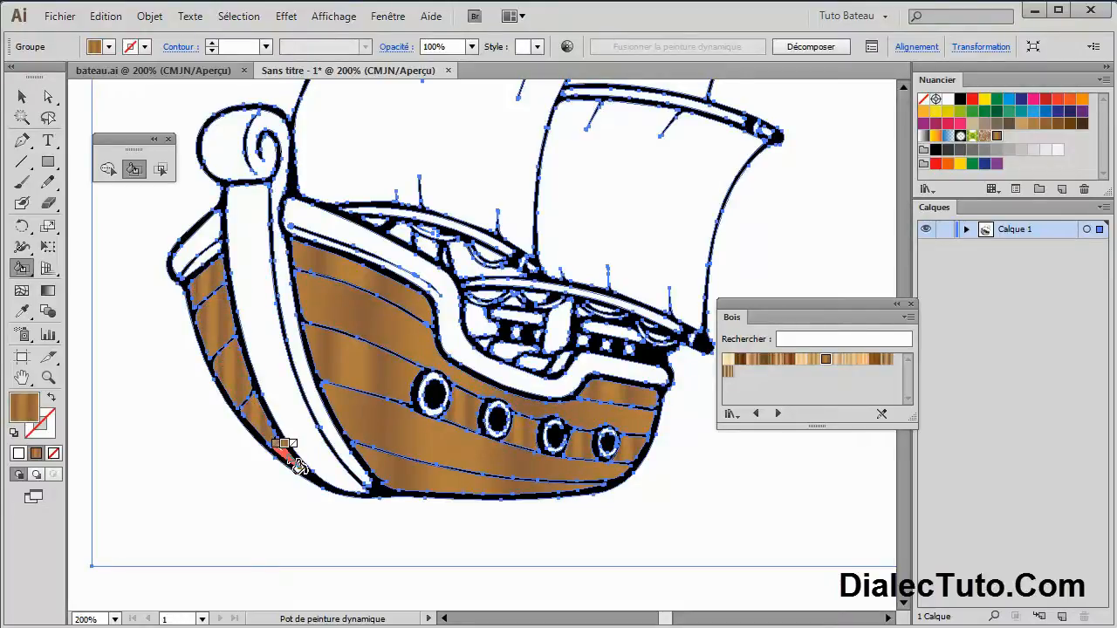
Step: Deselect the Live Paint drawing by locking Calque 1 and unlocking it again
scroll(280, 450, up, 3)
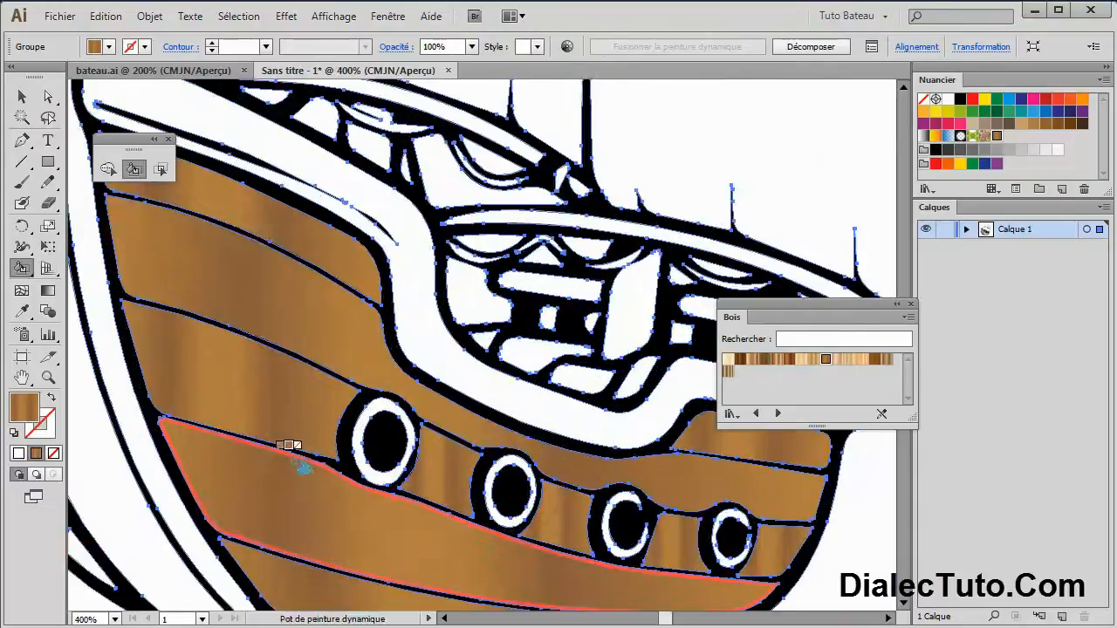
scroll(288, 505, down, 3)
mouse_move(521, 374)
mouse_down()
mouse_move(367, 441)
mouse_move(356, 462)
mouse_up()
click(944, 230)
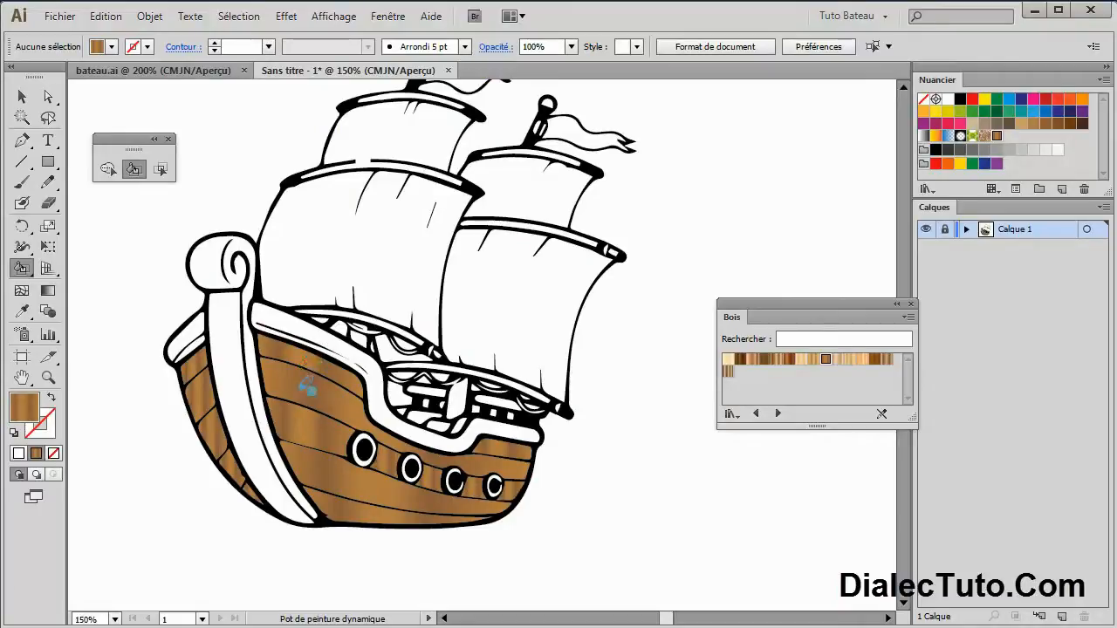
click(944, 230)
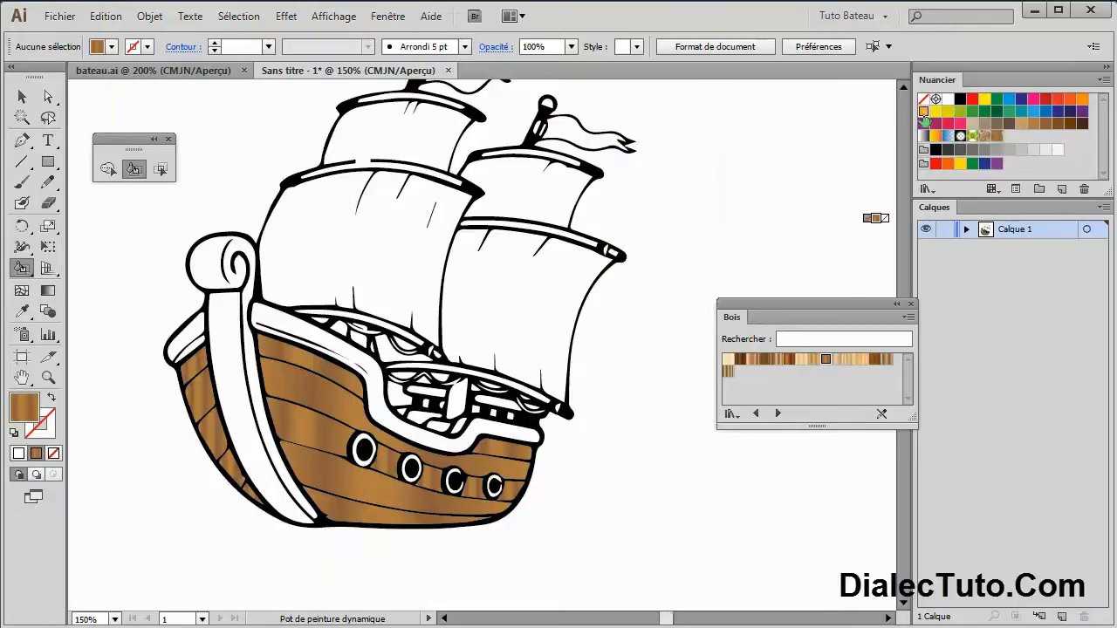
Step: Fill all the hull planks with a flat yellow-orange swatch
key(Left)
click(332, 389)
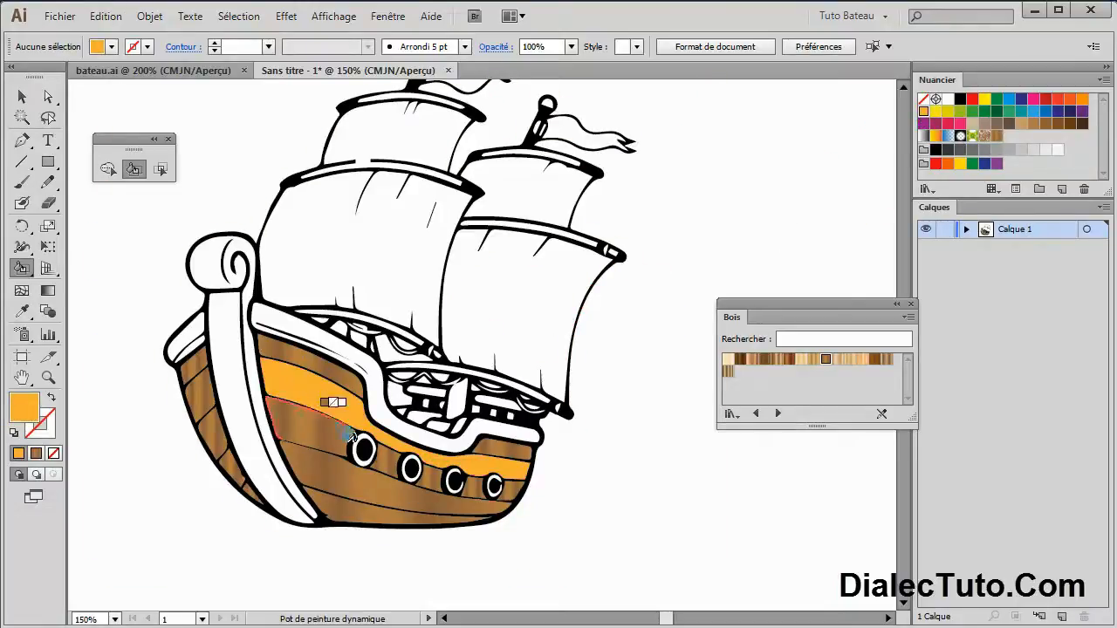
triple_click(316, 471)
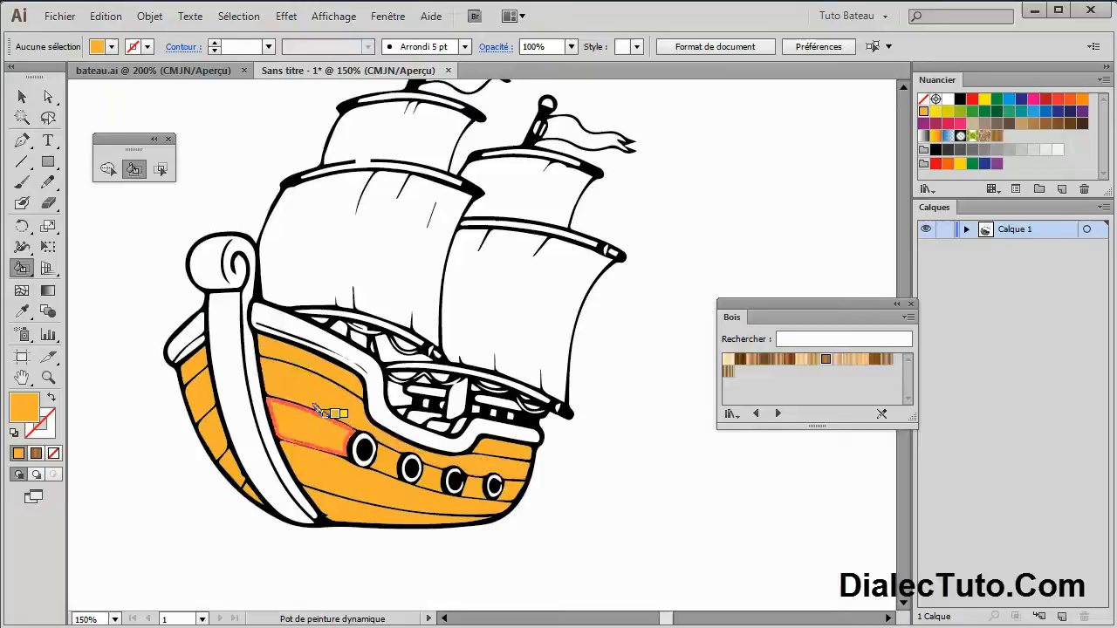
Step: Refill all the hull planks with the medium-brown wood gradient from the Bois library
click(827, 361)
click(318, 439)
triple_click(319, 439)
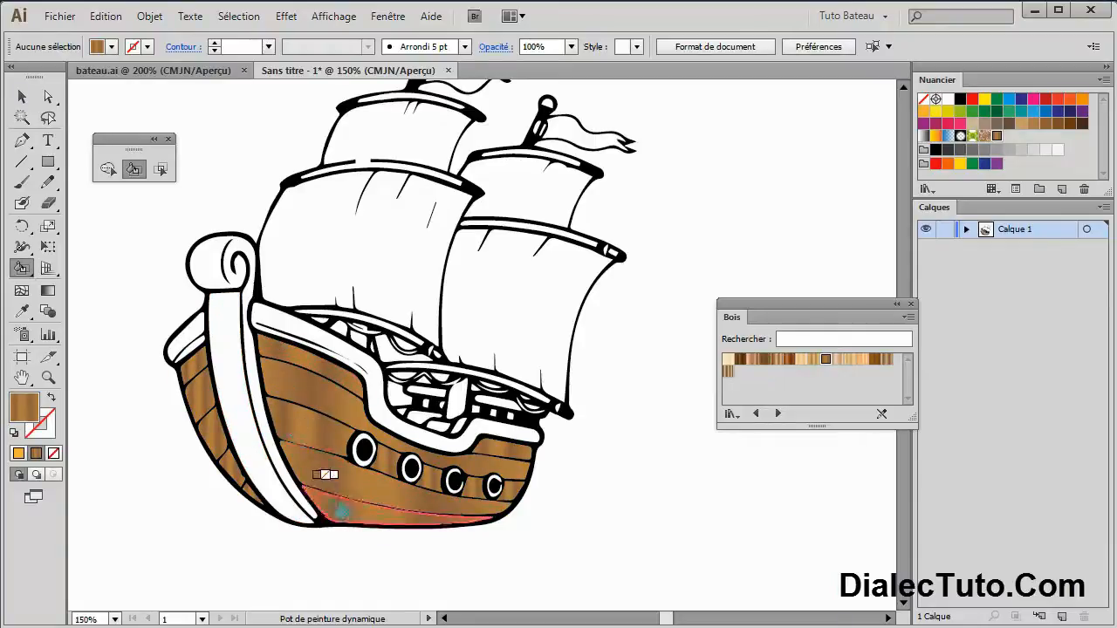
Step: Check the hull shading in bateau.ai, and in the untitled document select all the wood-filled hull planks with Live Paint Selection
click(166, 71)
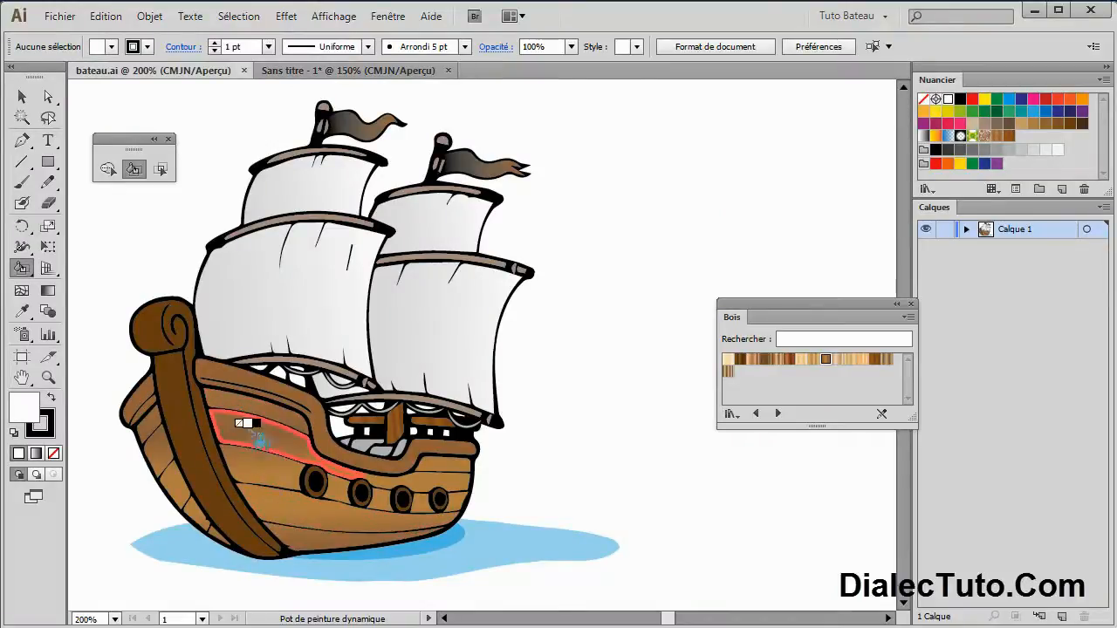
click(307, 68)
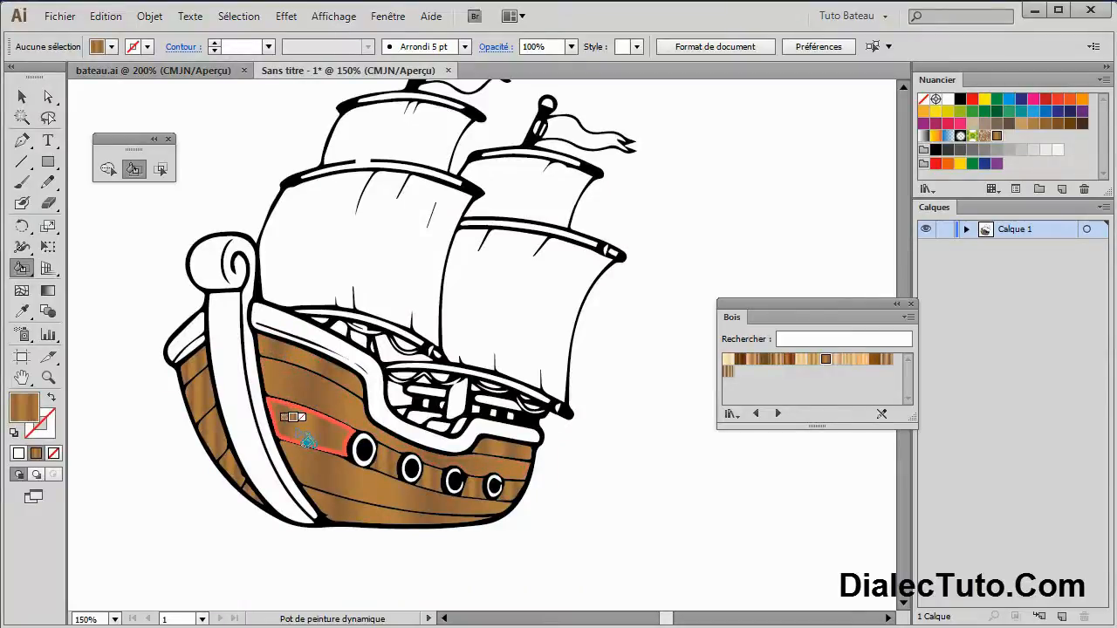
click(160, 171)
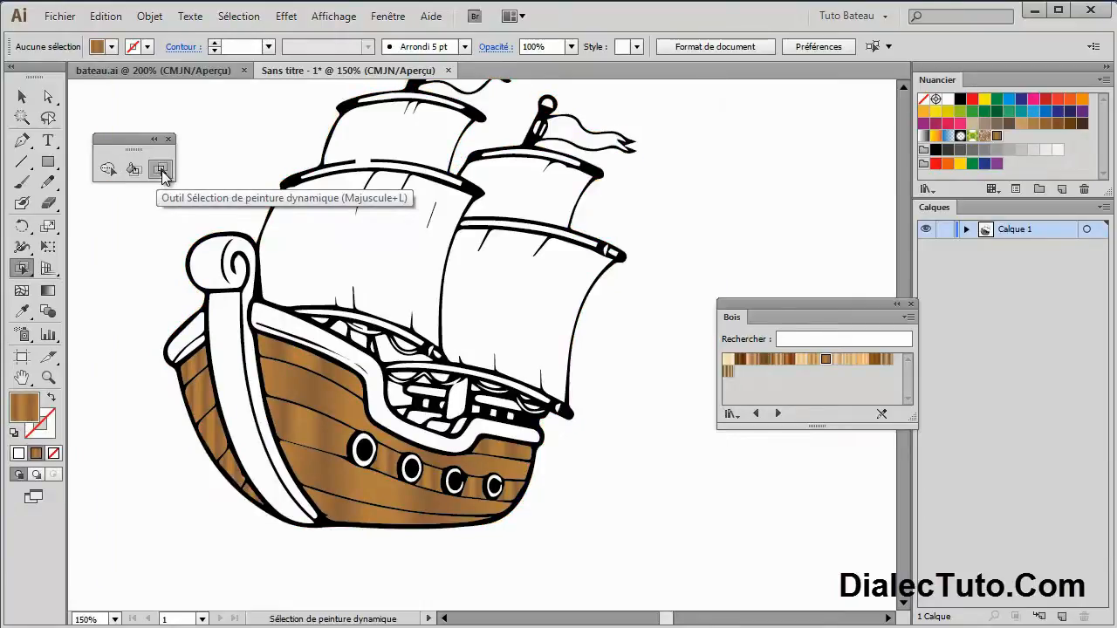
click(297, 397)
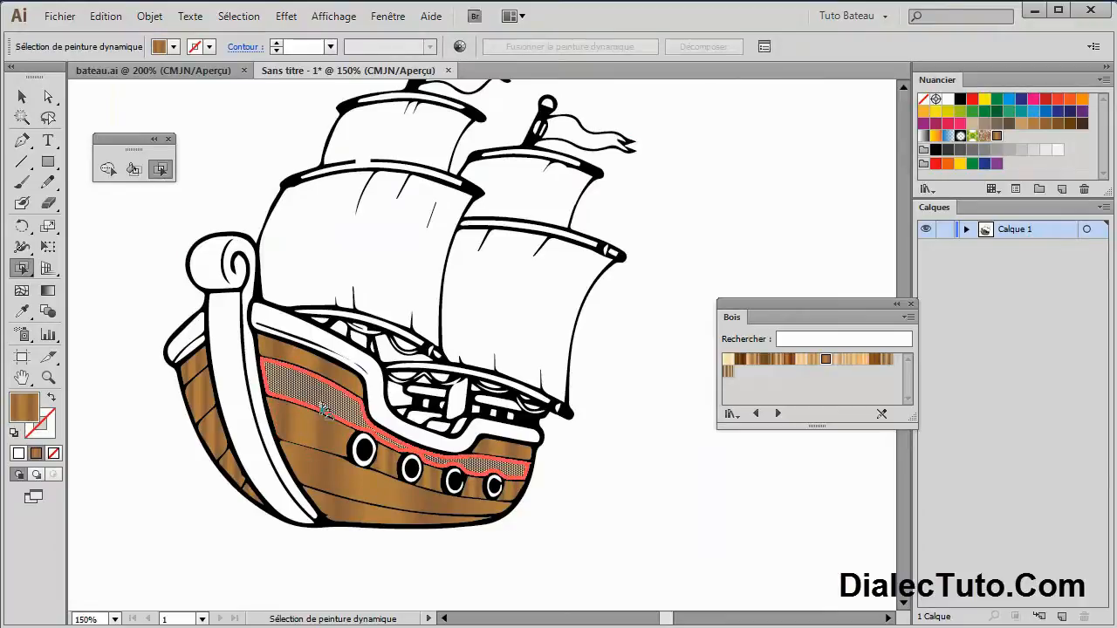
double_click(319, 424)
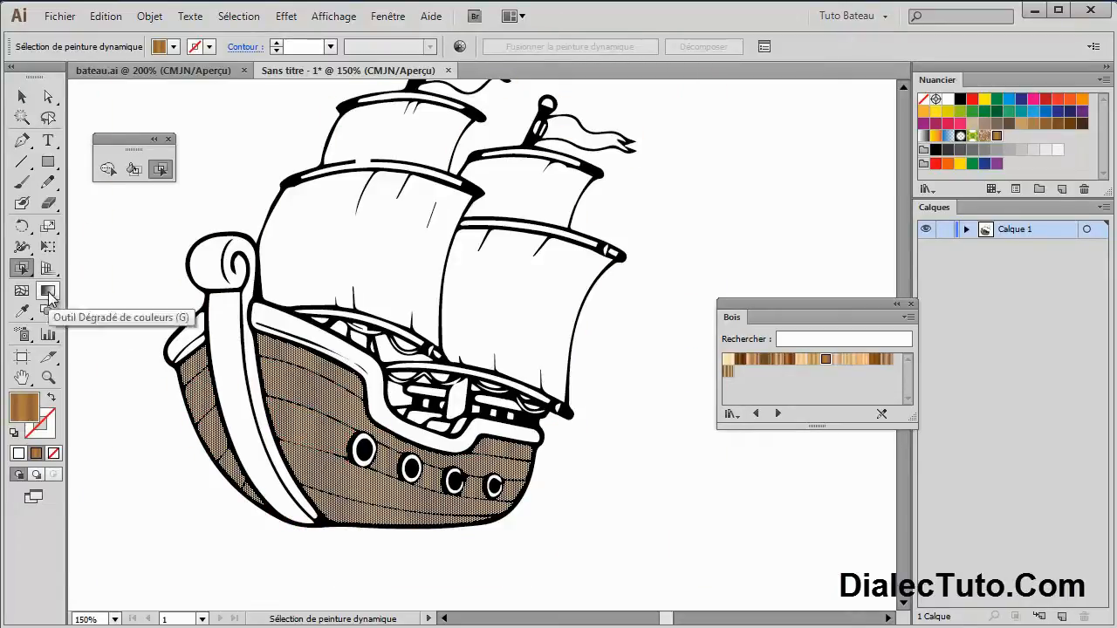
Step: Stretch one wood gradient diagonally across all the selected hull planks with the Gradient tool, and clear the selection
click(50, 297)
drag(125, 306, 656, 564)
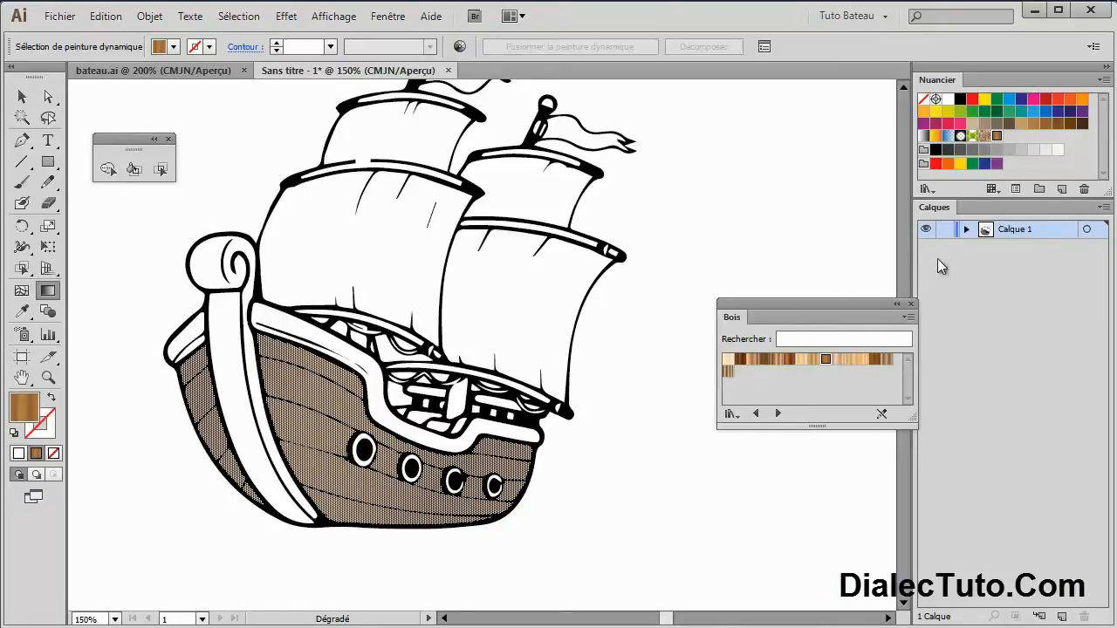
click(945, 231)
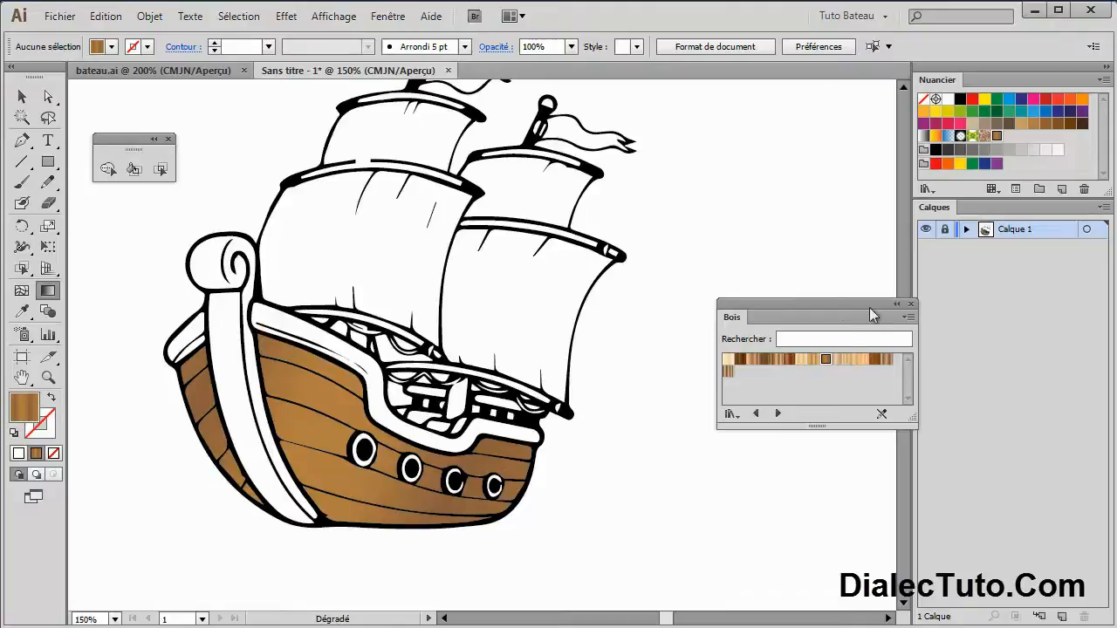
Step: Fill the ship's stem, its narrow side strip and the scroll-shaped head with a solid dark brown using Live Paint
click(133, 170)
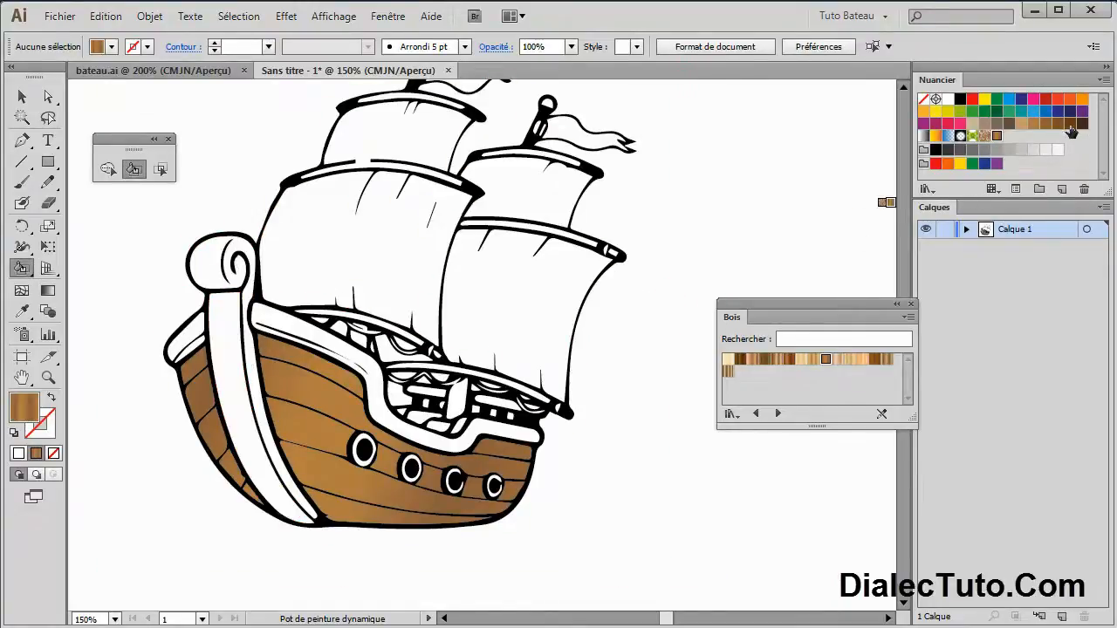
click(1071, 124)
click(226, 351)
key(ctrl+plus)
key(ctrl+plus)
mouse_move(394, 315)
mouse_down()
mouse_move(598, 301)
mouse_move(644, 202)
mouse_up()
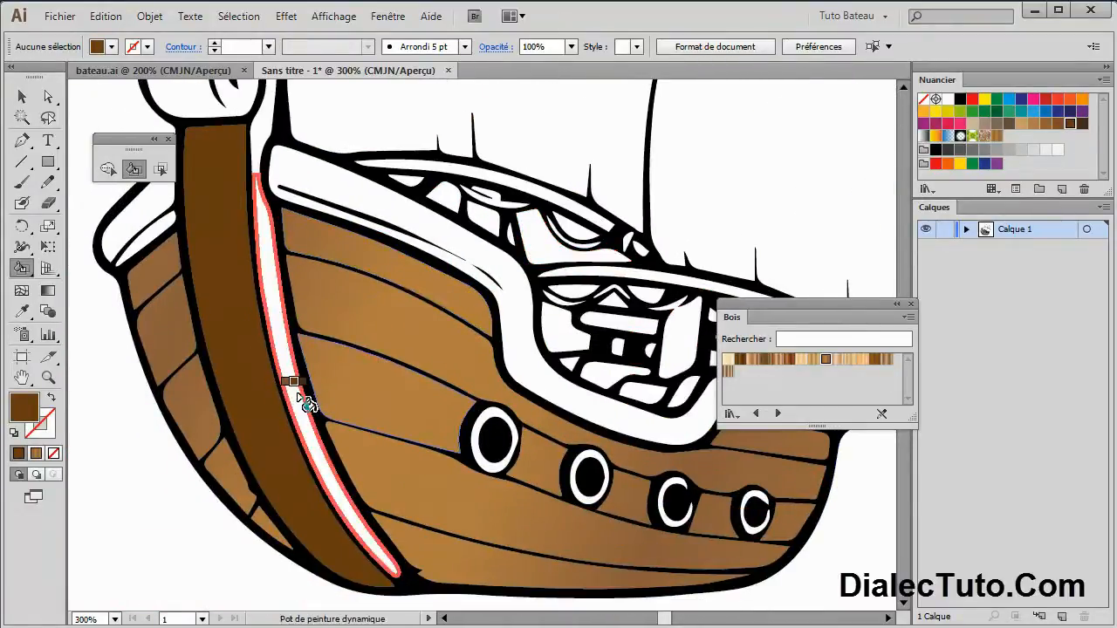
scroll(292, 292, up, 6)
click(261, 320)
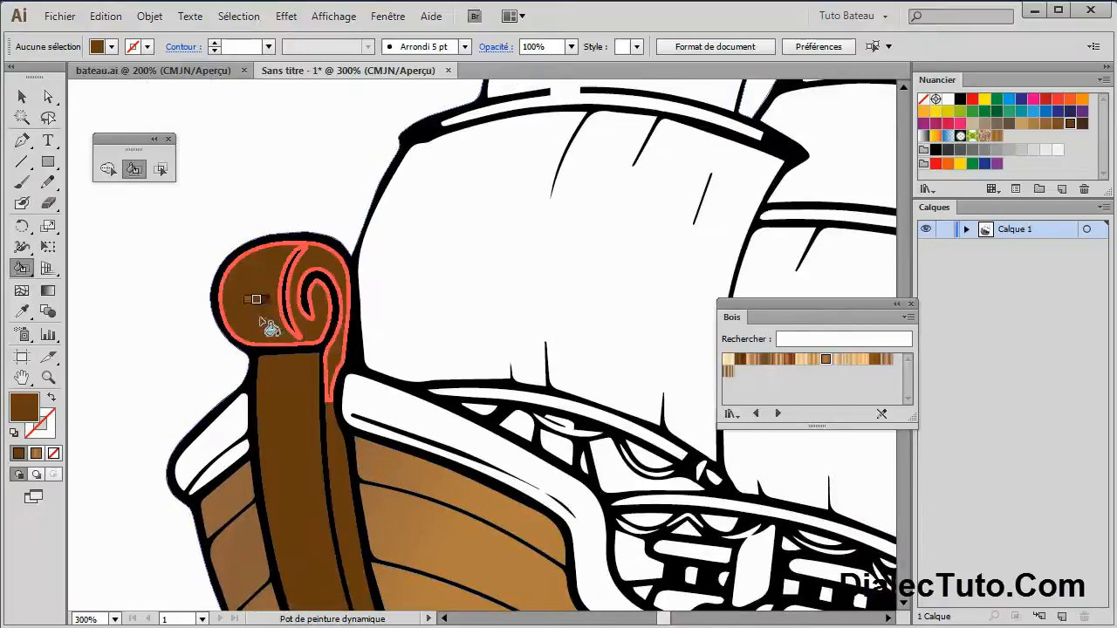
Step: Fill the white rings of the four portholes with the same dark brown
drag(295, 399, 342, 256)
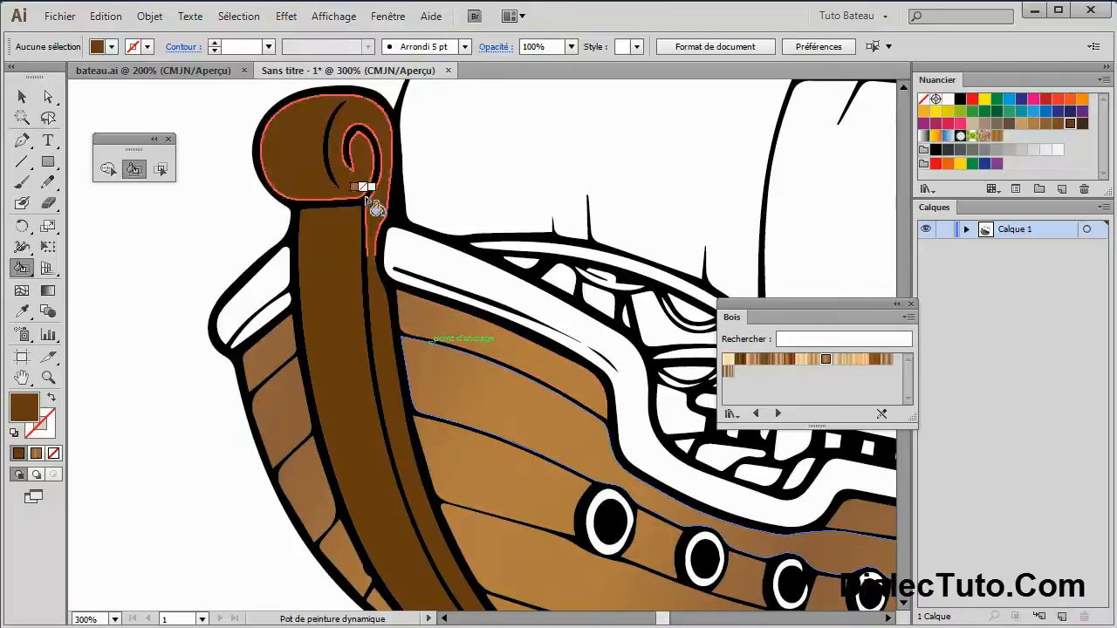
drag(480, 402, 317, 275)
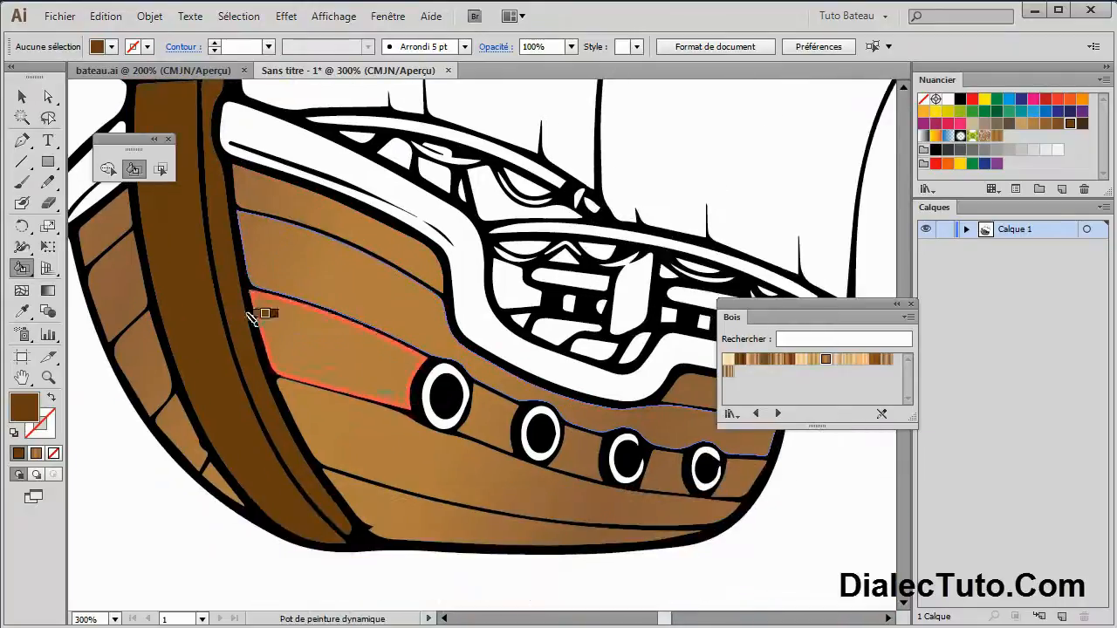
click(439, 395)
mouse_move(518, 451)
mouse_down()
mouse_move(442, 439)
mouse_move(434, 426)
mouse_up()
key(ctrl+plus)
key(ctrl+plus)
key(ctrl+plus)
drag(392, 496, 439, 359)
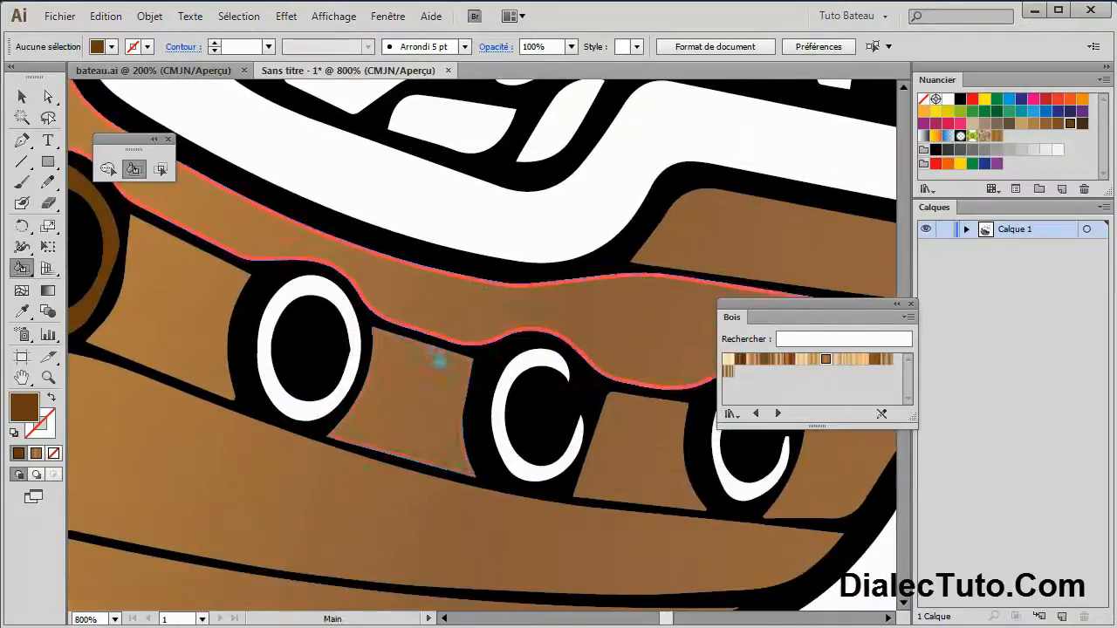
click(349, 303)
drag(502, 399, 425, 349)
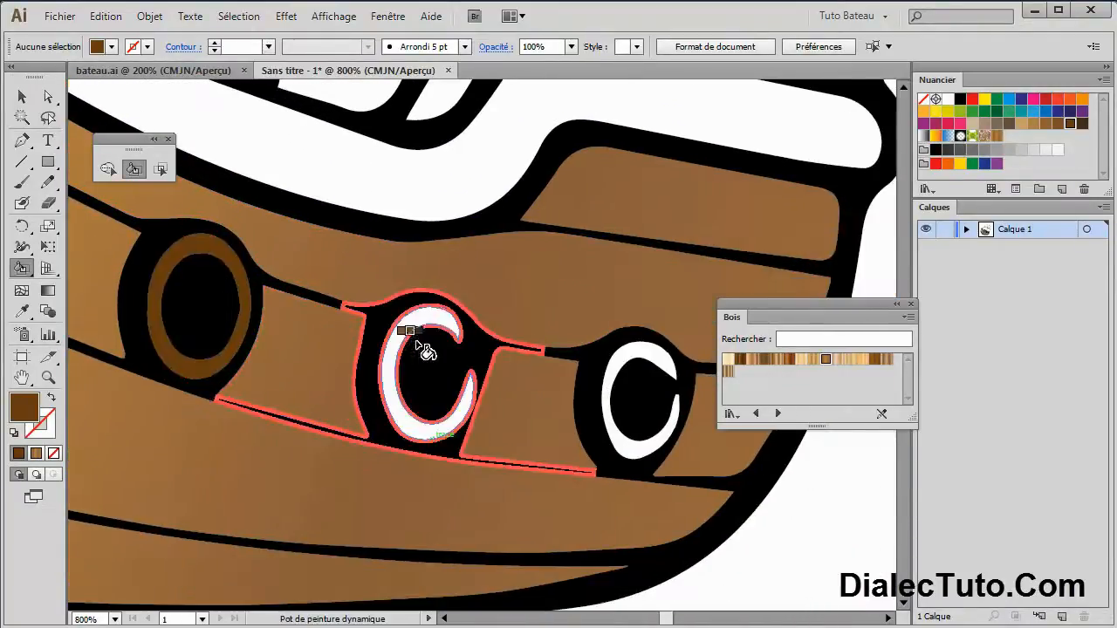
click(430, 319)
click(658, 369)
Step: Fill the rail along the top of the hull, including its part beyond the stem, with a solid medium brown
key(ctrl+minus)
key(ctrl+minus)
key(ctrl+minus)
key(ctrl+minus)
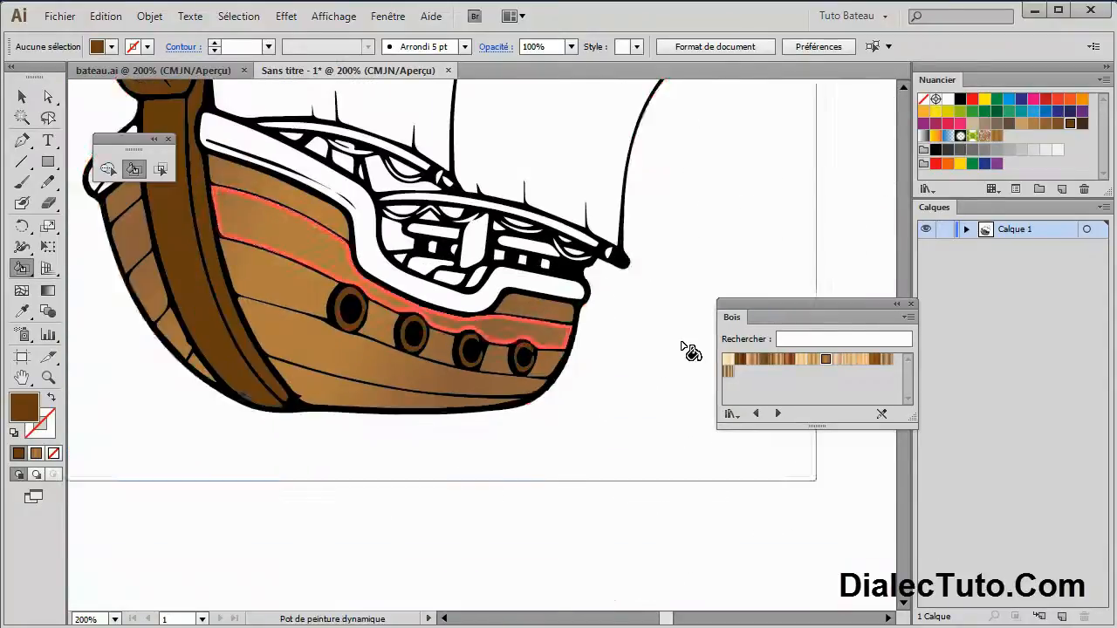
drag(393, 229, 545, 400)
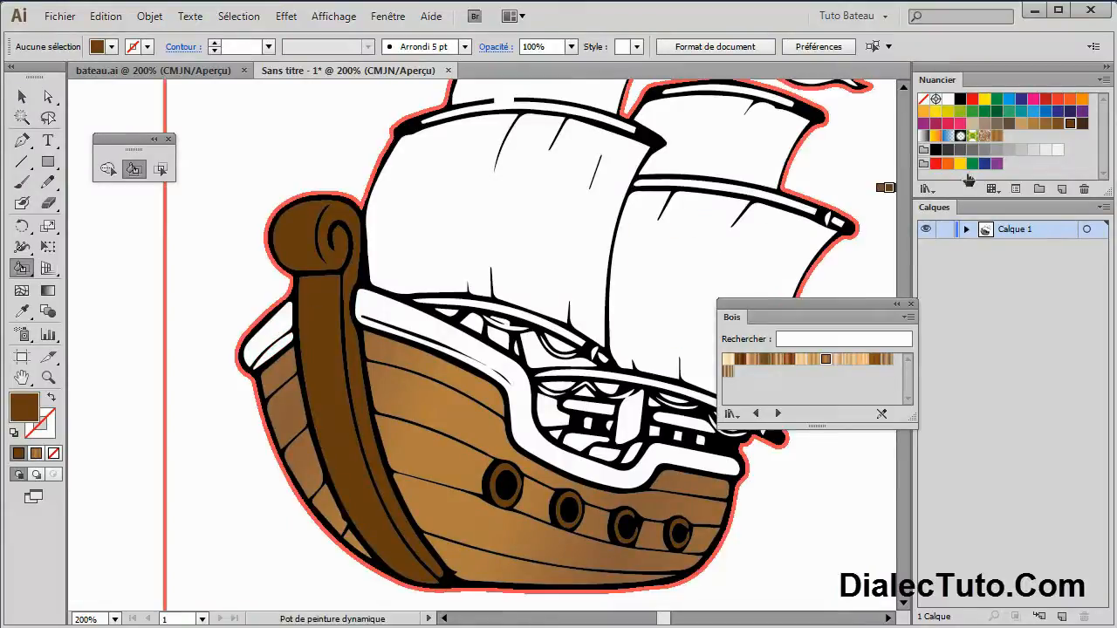
click(1045, 123)
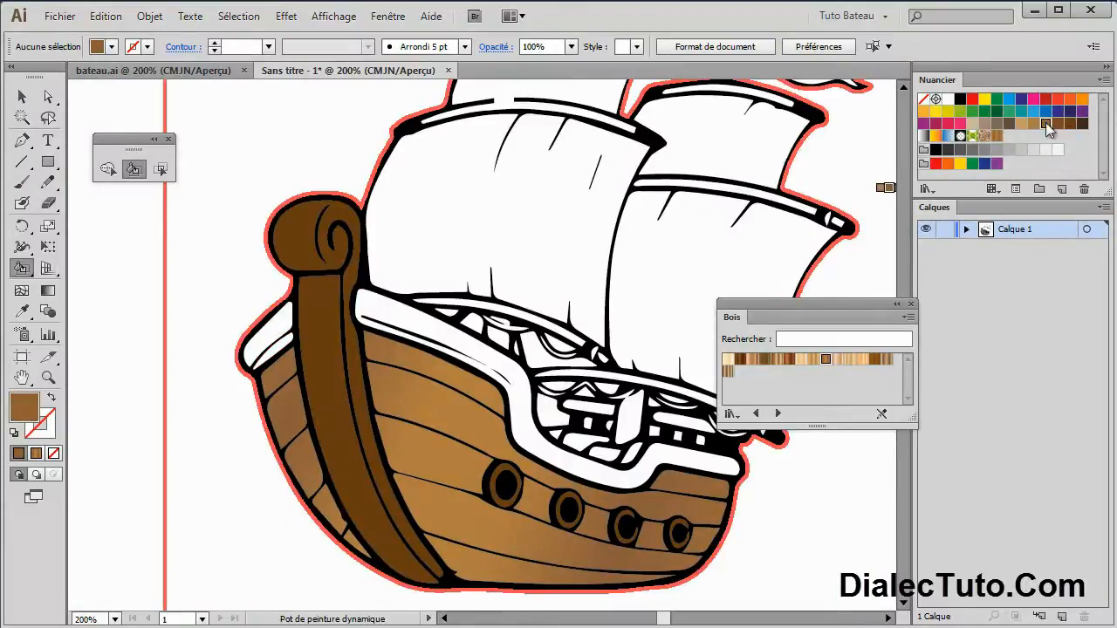
click(387, 312)
click(288, 334)
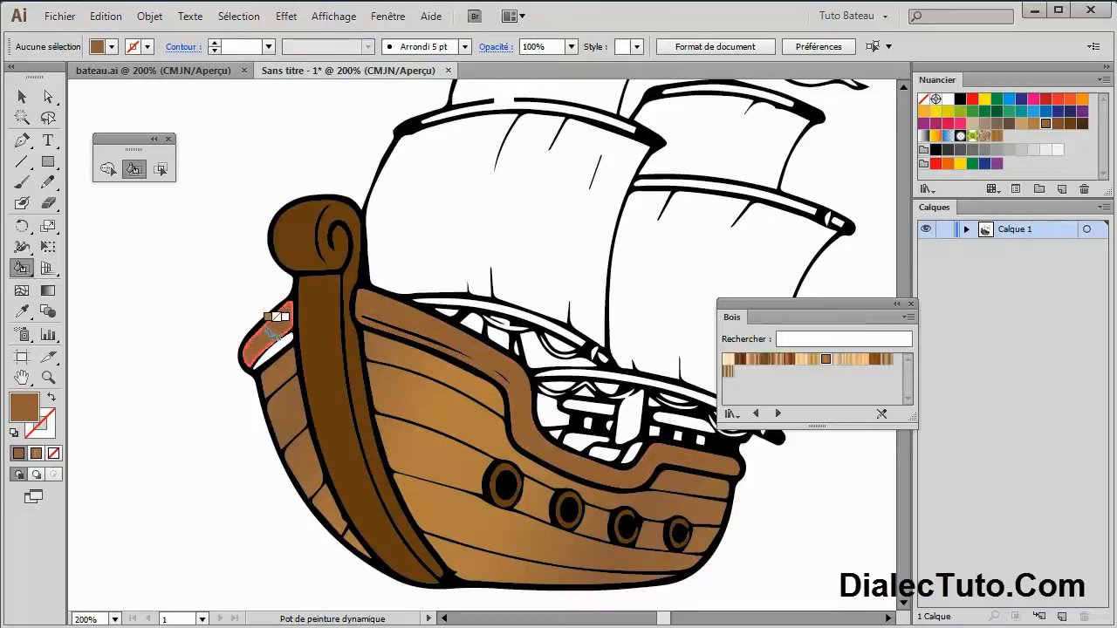
drag(506, 358, 327, 284)
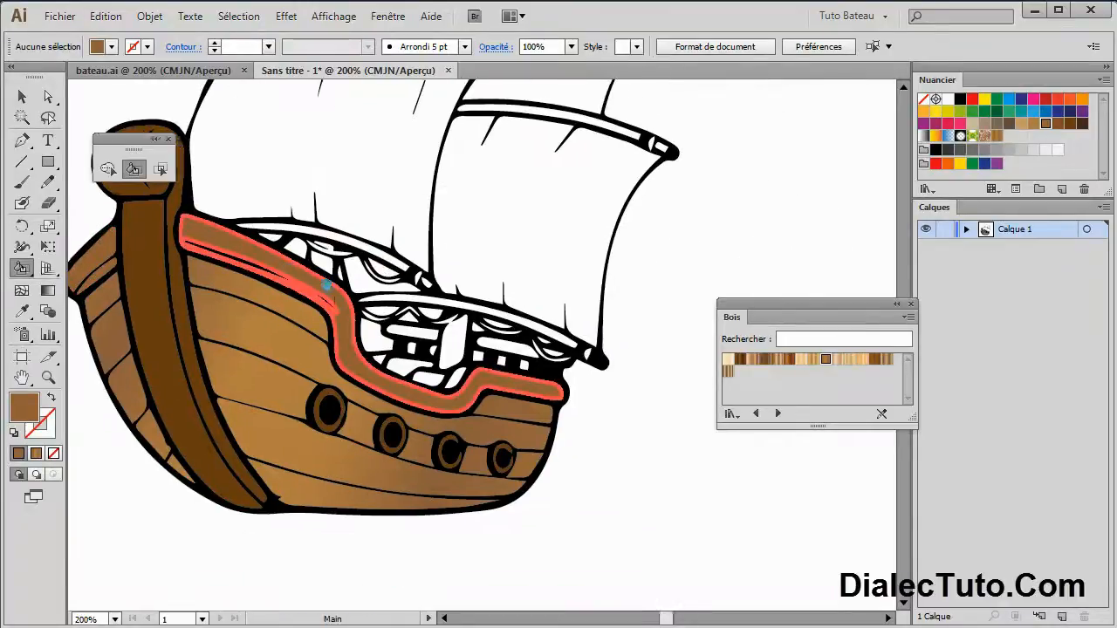
mouse_move(265, 247)
mouse_down()
mouse_move(390, 394)
mouse_move(332, 406)
mouse_up()
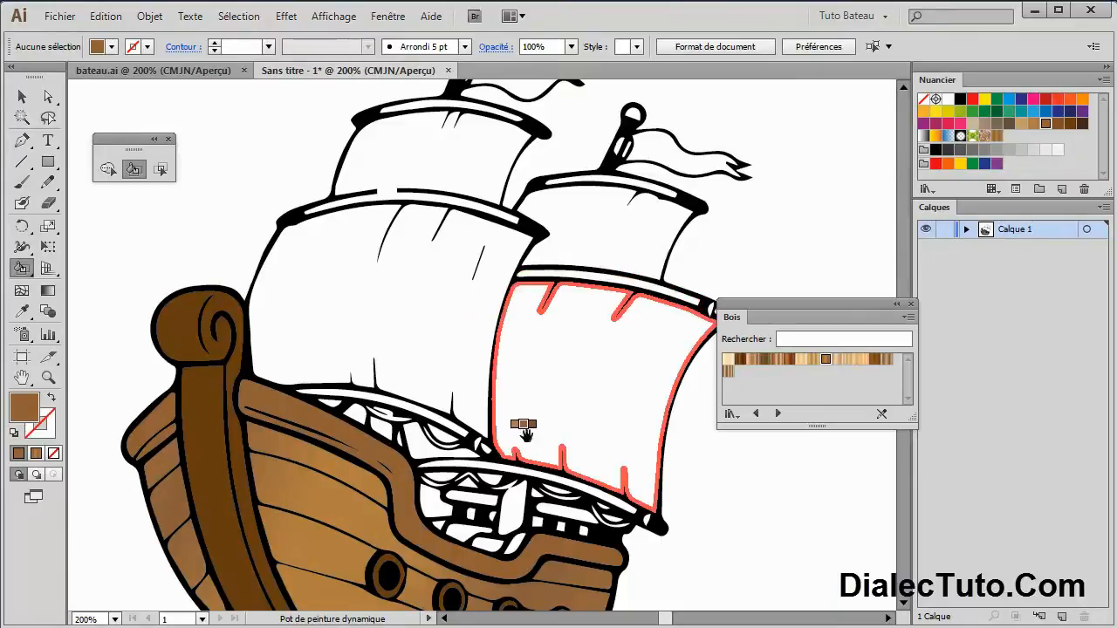
Step: Fill the yard between the right mast's two sails, including the small fittings at its tip, with a light beige swatch
drag(528, 441, 506, 343)
mouse_move(406, 266)
mouse_down()
mouse_move(469, 291)
mouse_move(448, 300)
mouse_move(384, 281)
mouse_up()
drag(527, 290, 506, 349)
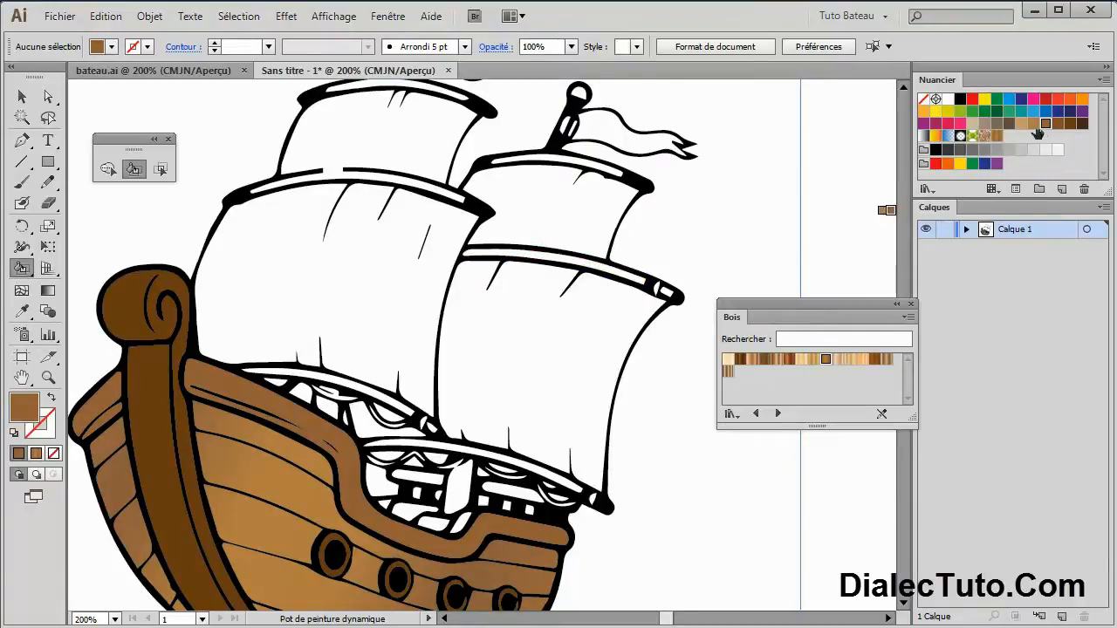
click(972, 124)
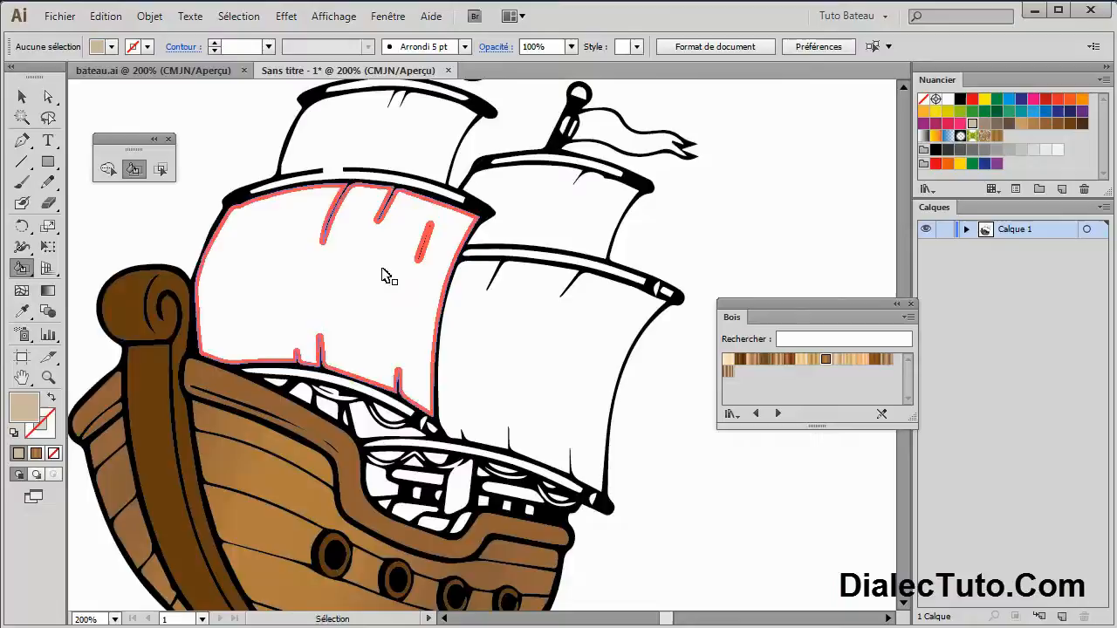
key(ctrl+plus)
key(ctrl+plus)
key(ctrl+plus)
drag(502, 275, 324, 446)
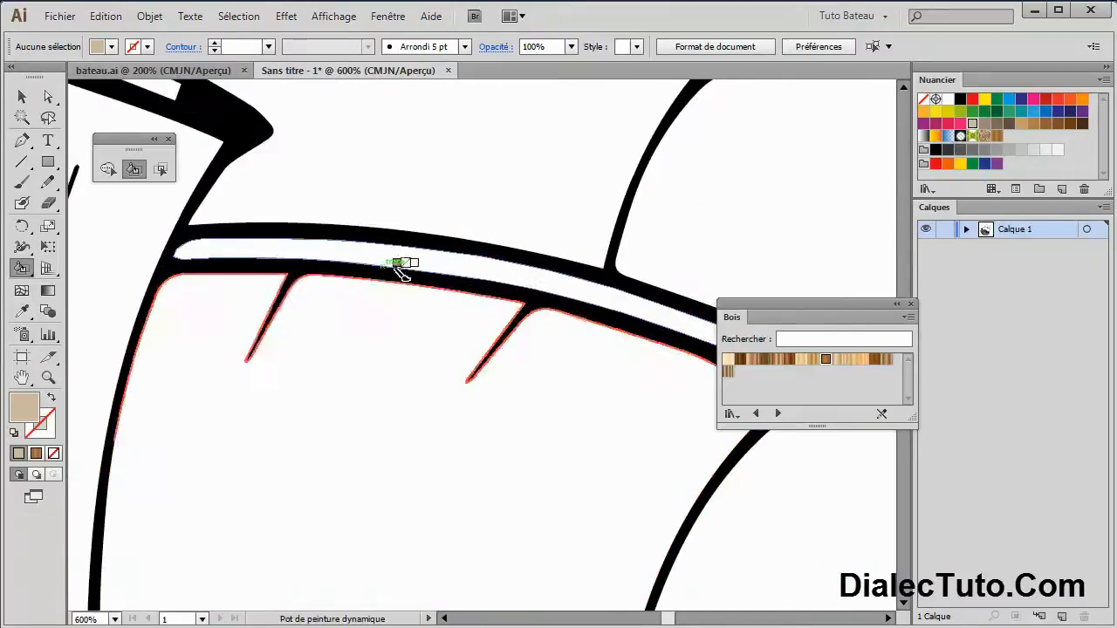
click(463, 270)
drag(468, 268, 215, 277)
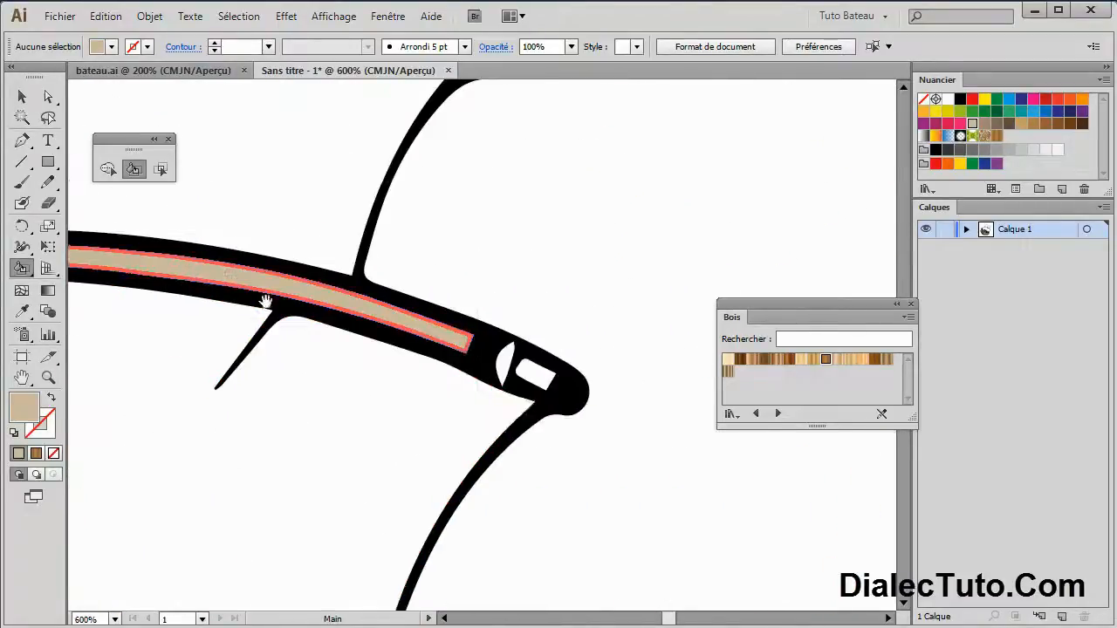
click(502, 366)
click(529, 374)
Step: Fill the yard between the left mast's two sails with the same light beige
drag(219, 358, 451, 416)
drag(164, 251, 497, 486)
key(ctrl+minus)
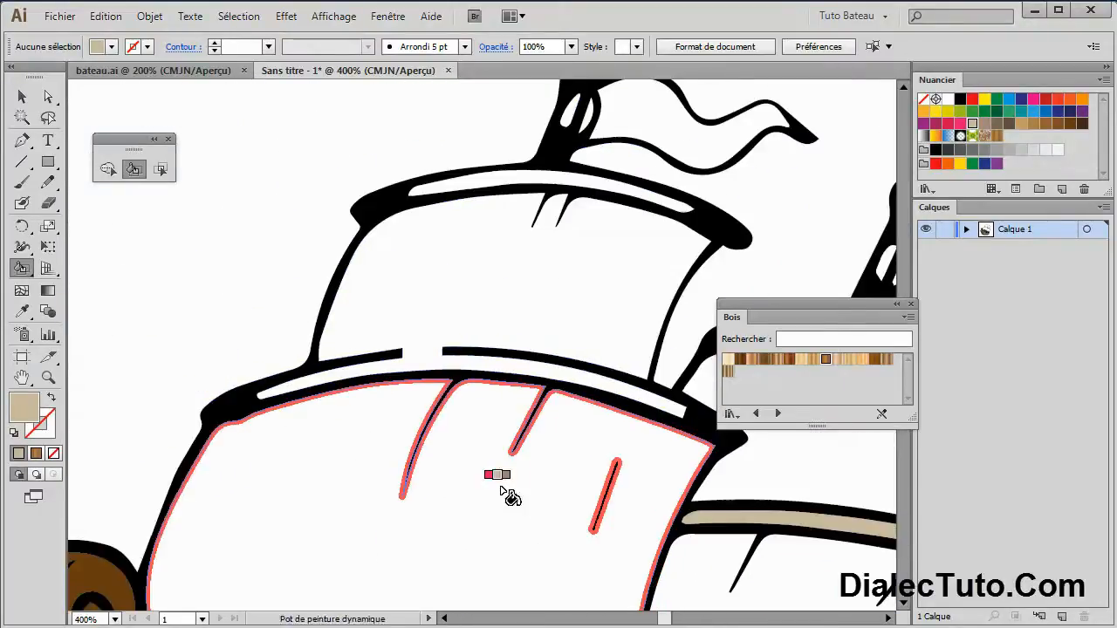
click(452, 371)
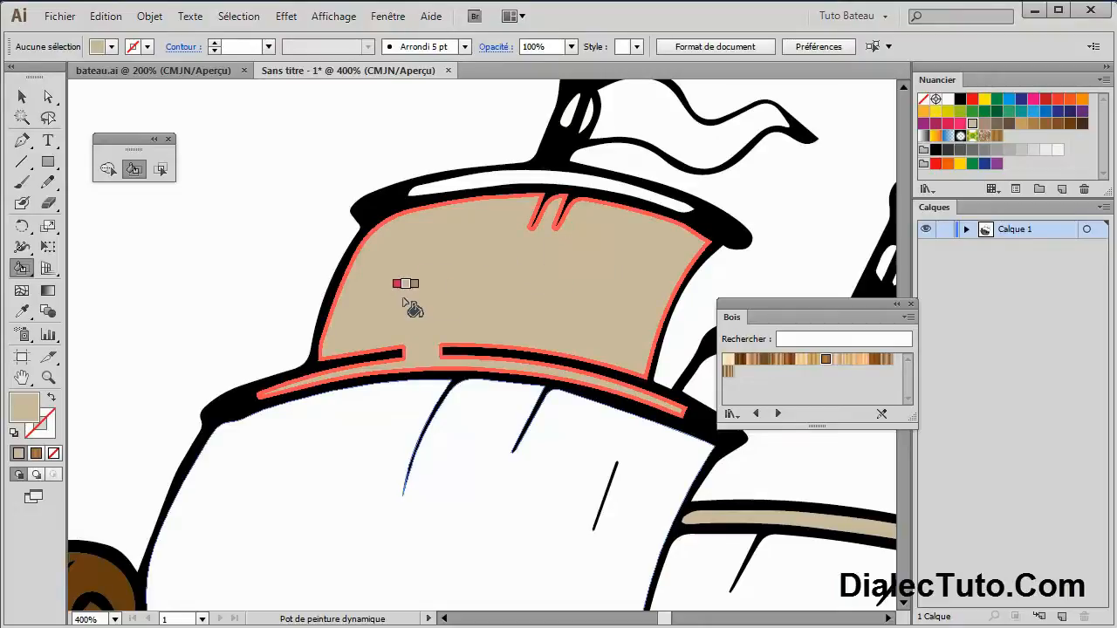
key(ctrl+minus)
key(ctrl+minus)
key(ctrl+minus)
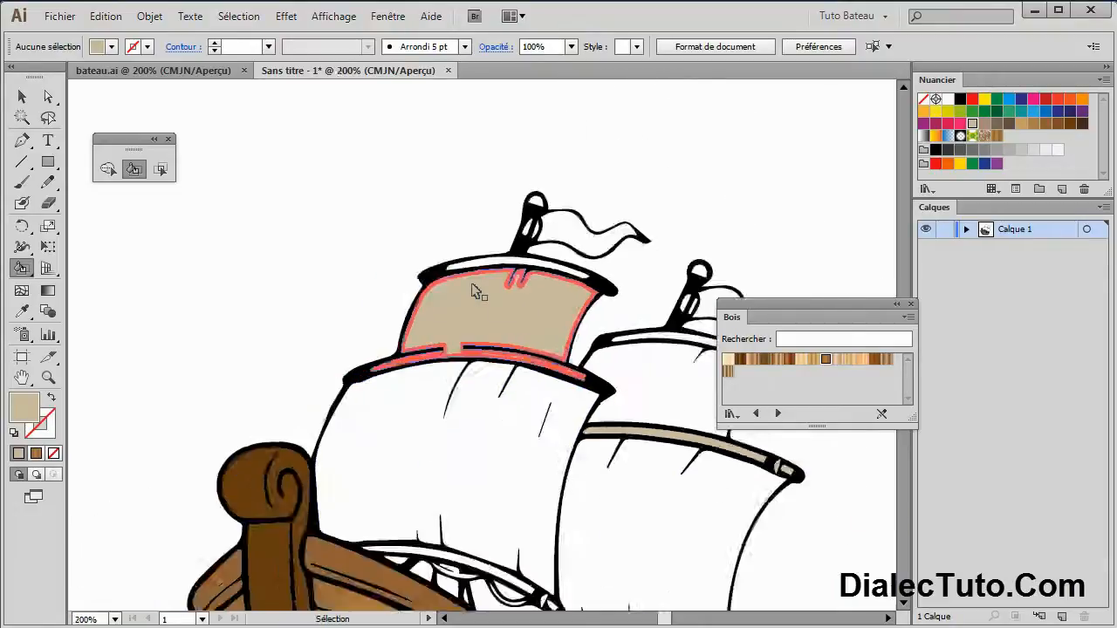
drag(464, 259, 341, 237)
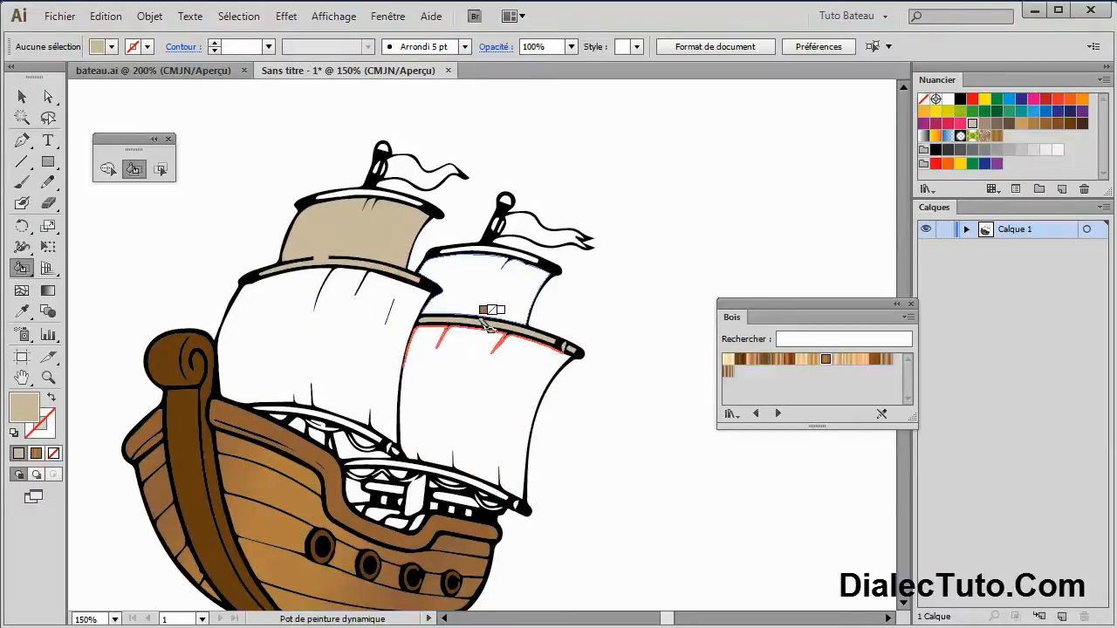
click(435, 327)
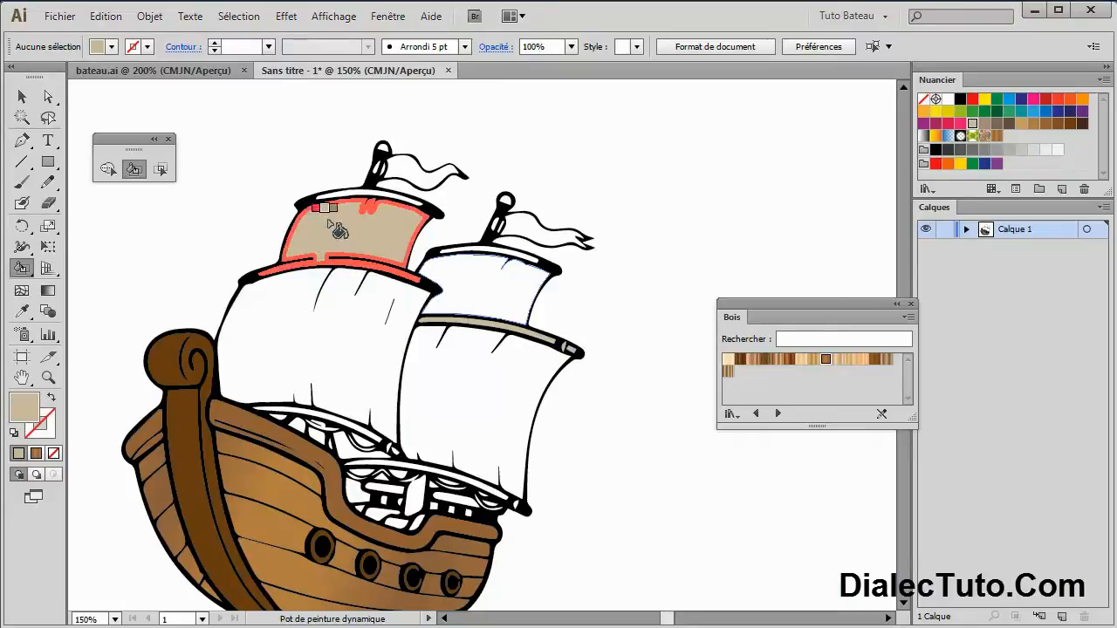
Step: Undo the last beige fill and draw a straight line across the gap in the left mast's yard outline between its two sails
click(105, 15)
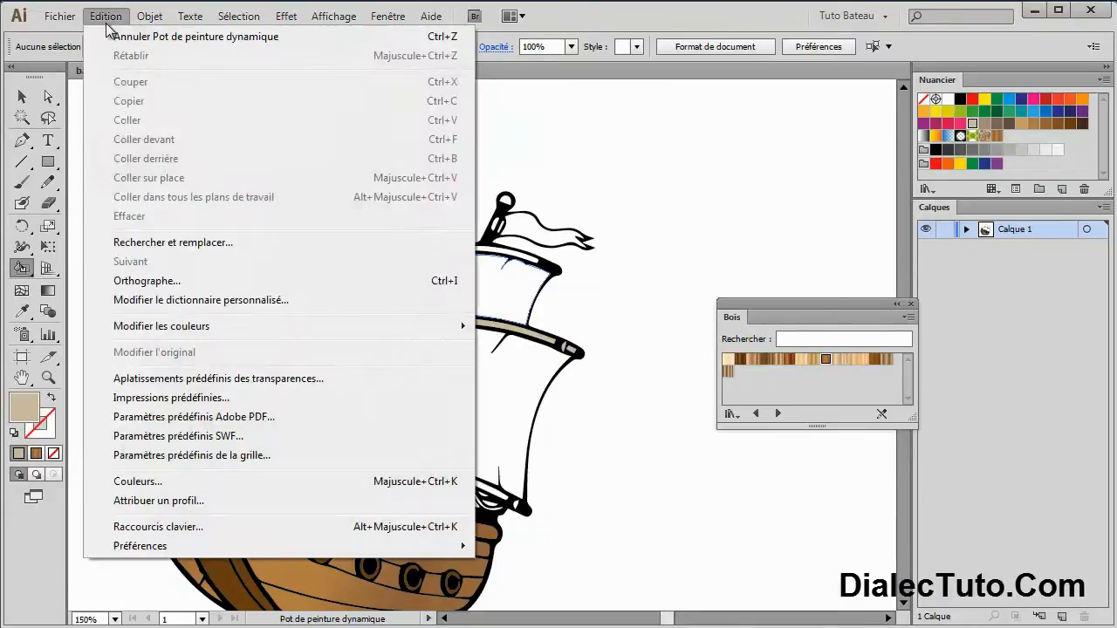
click(134, 37)
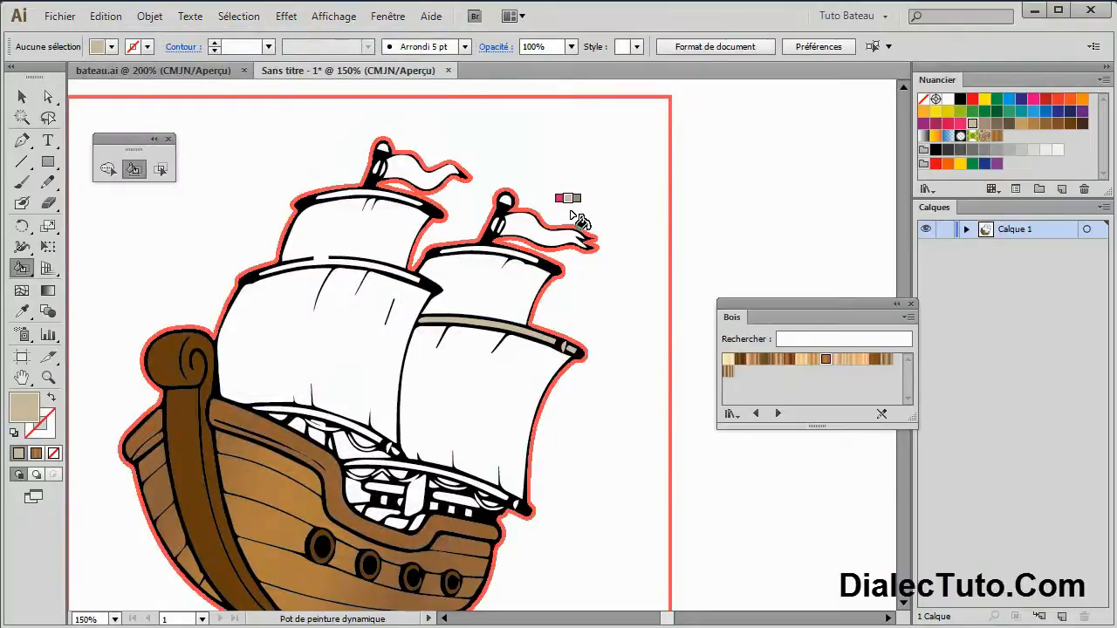
key(ctrl+plus)
key(ctrl+plus)
drag(568, 217, 735, 346)
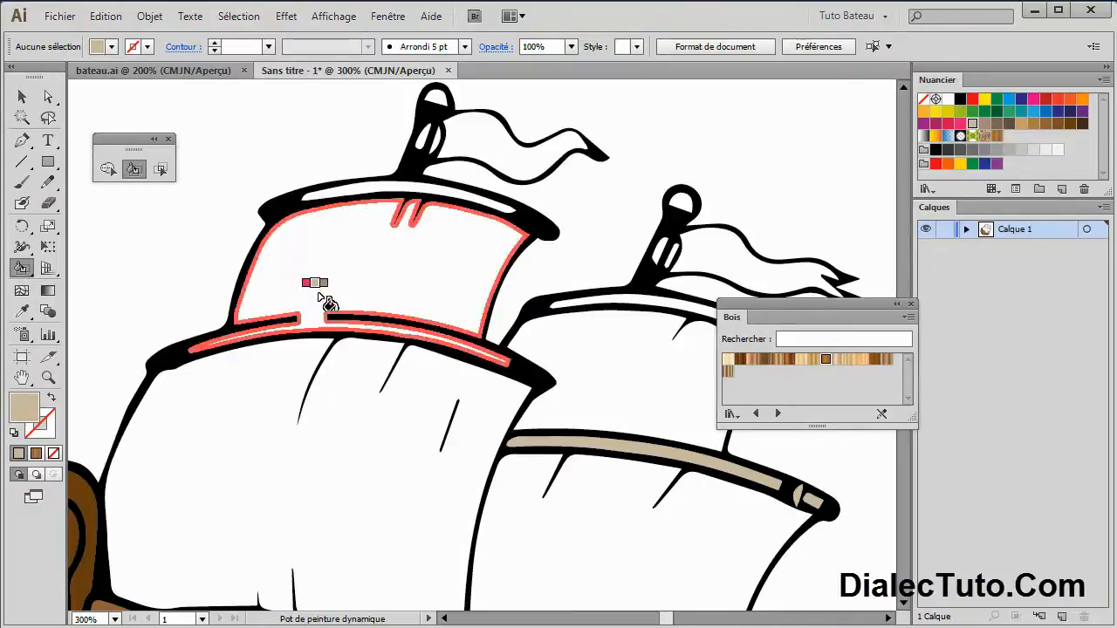
key(ctrl+plus)
key(ctrl+plus)
drag(258, 338, 477, 354)
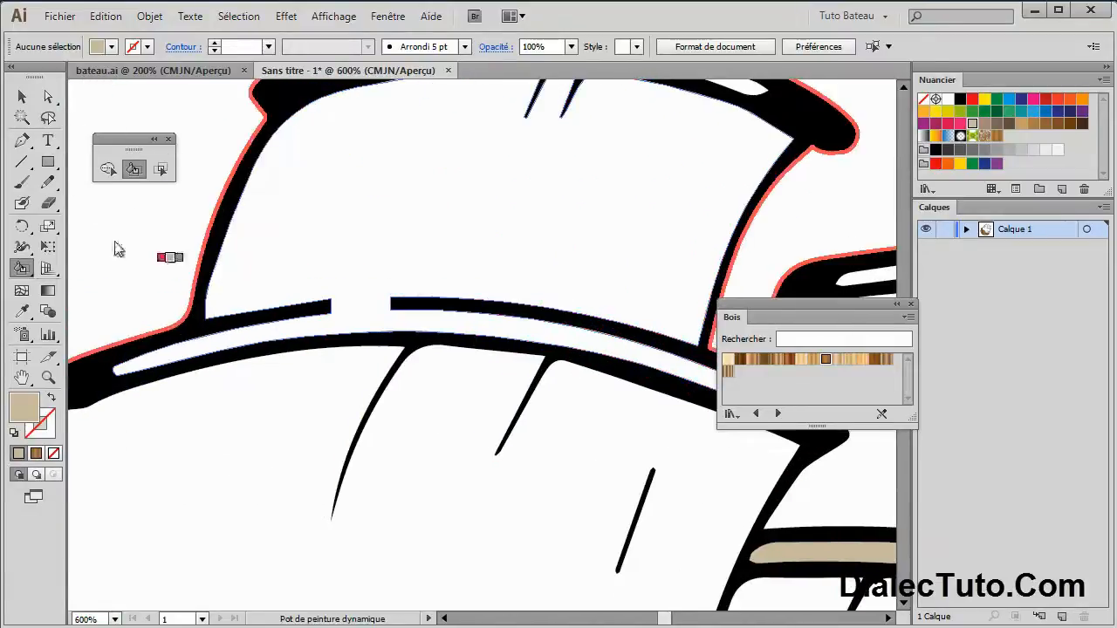
click(27, 168)
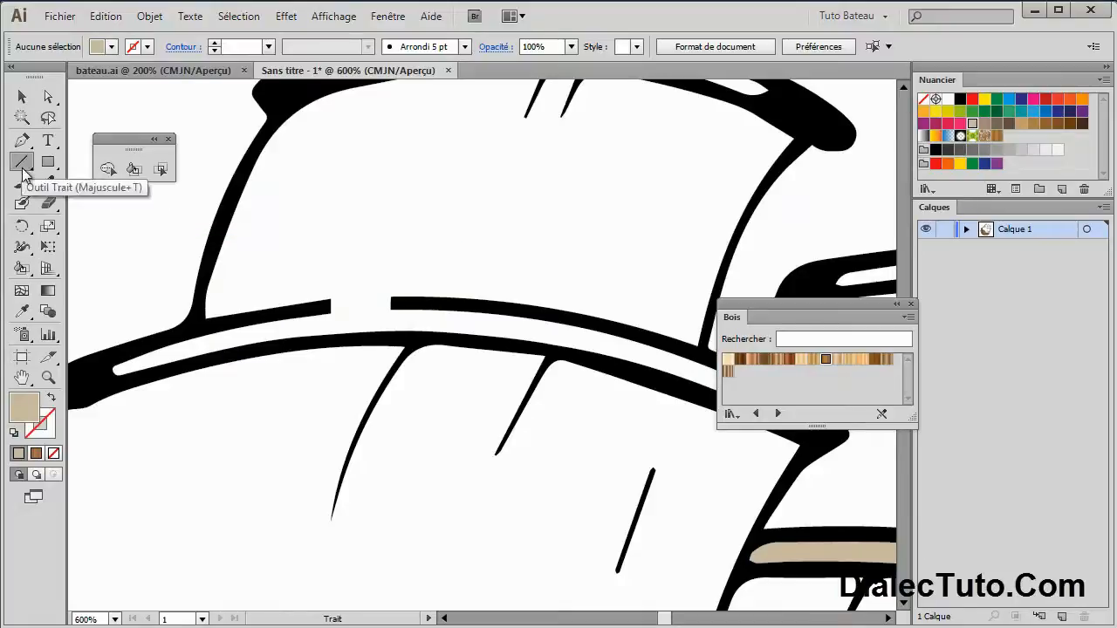
drag(395, 304, 320, 306)
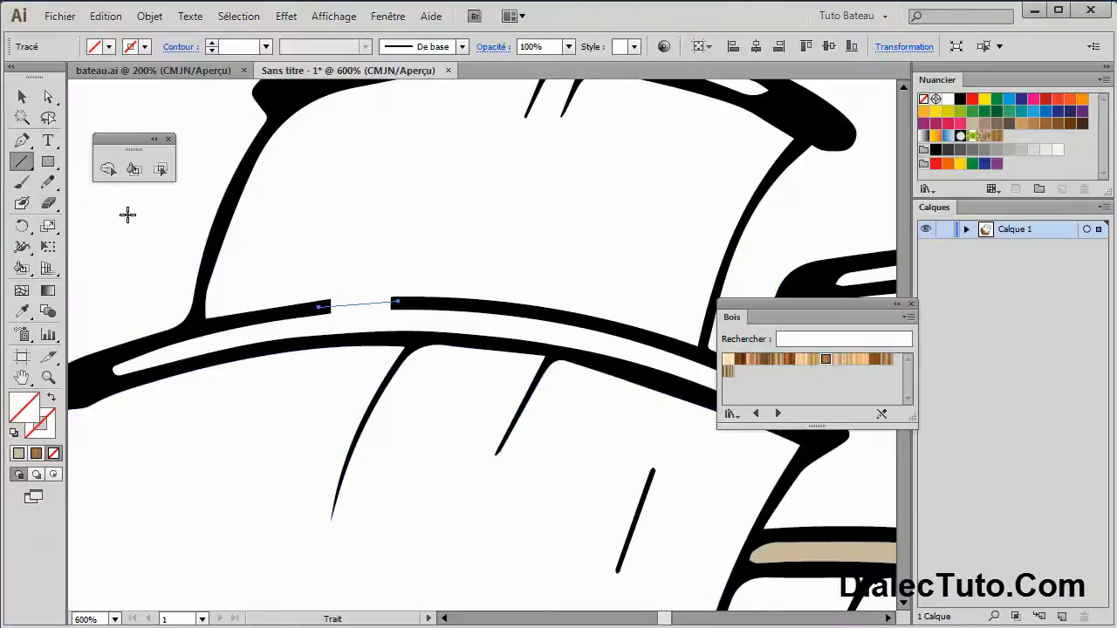
Step: Give the bridging line a black 3 pt stroke
click(53, 427)
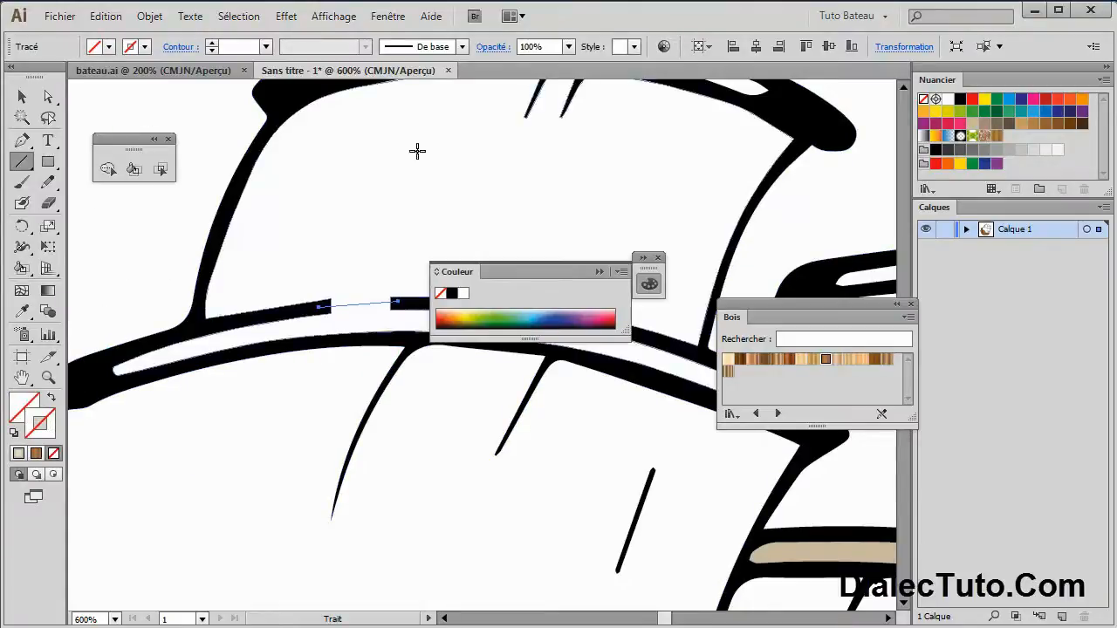
click(960, 99)
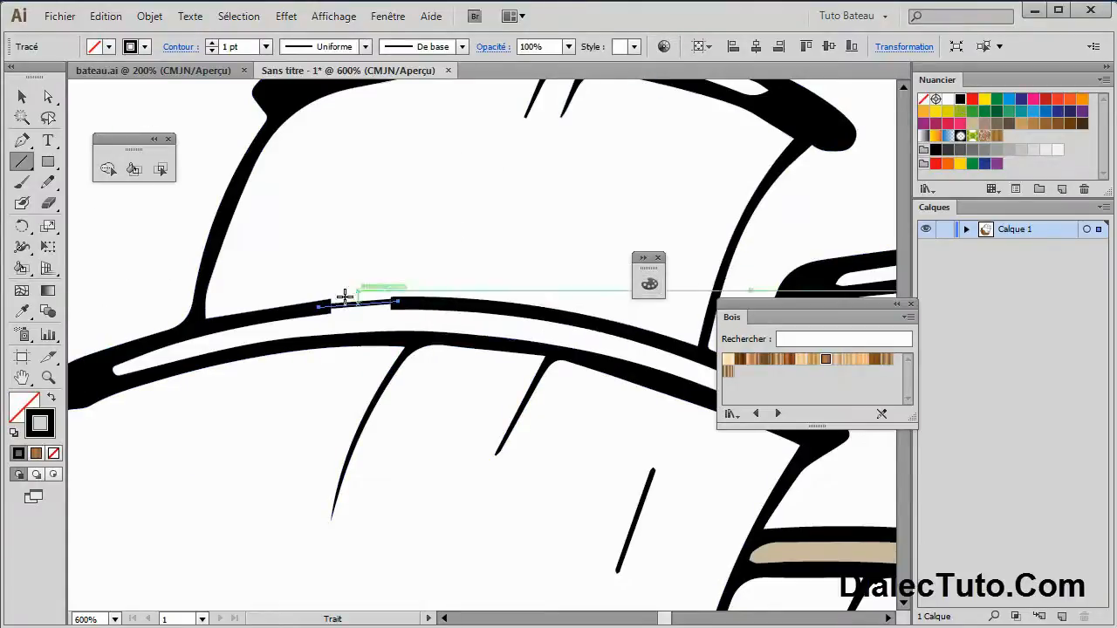
click(213, 45)
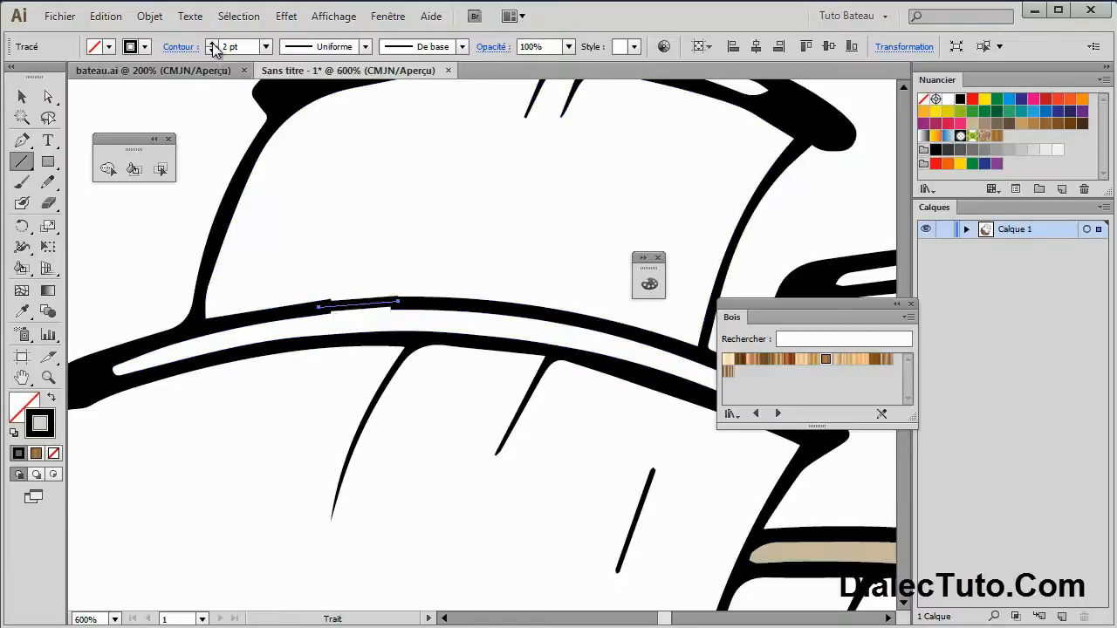
click(21, 97)
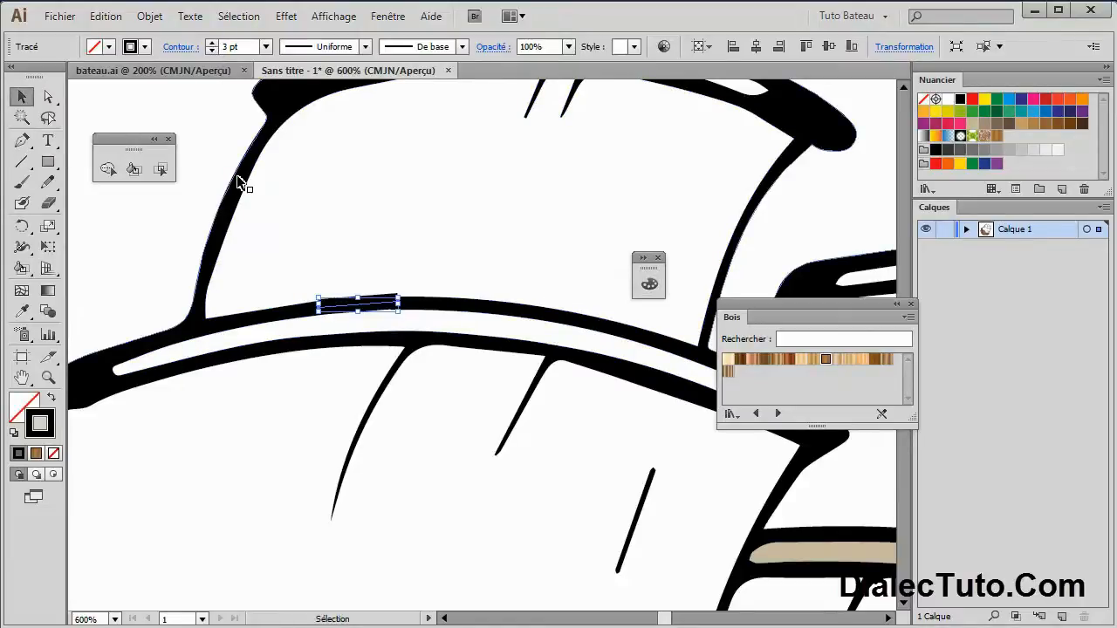
Step: Set the Live Paint Bucket to the light beige swatch
key(ctrl+minus)
key(ctrl+minus)
key(ctrl+minus)
key(ctrl+minus)
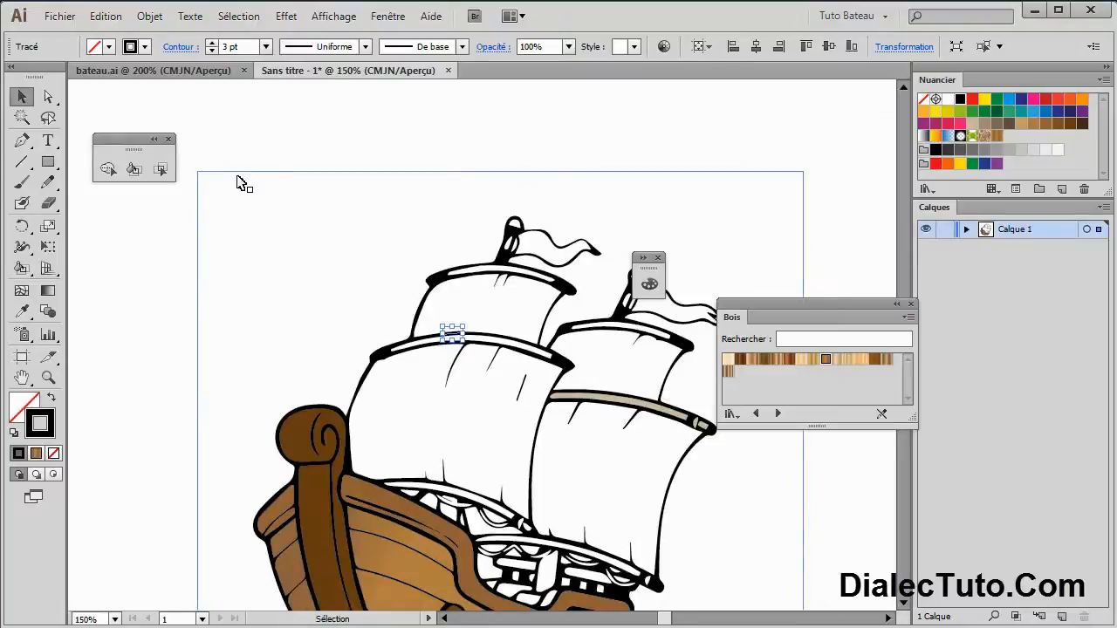
drag(343, 267, 242, 175)
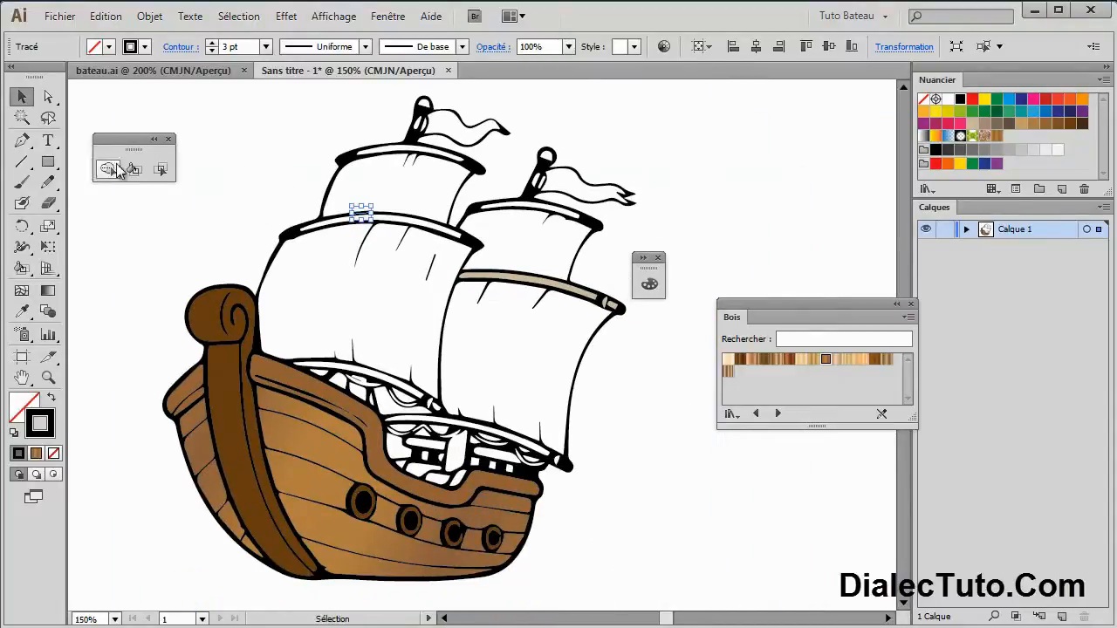
click(139, 170)
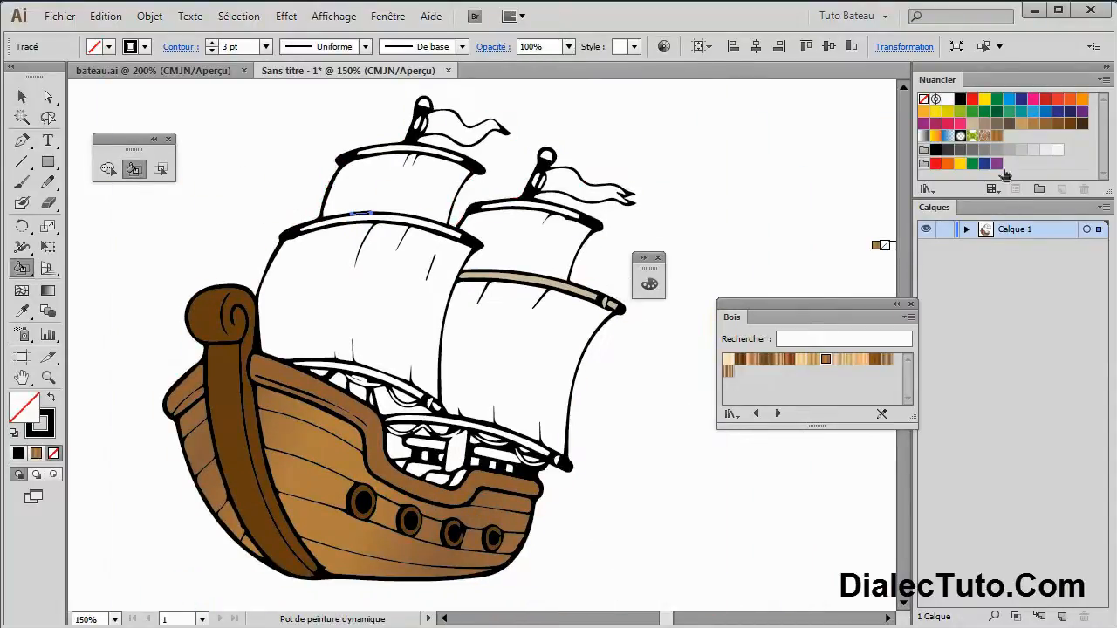
click(975, 130)
Step: Try to fill the yard between the left mast's two sails with light beige, and undo that fill
key(ctrl+plus)
key(ctrl+plus)
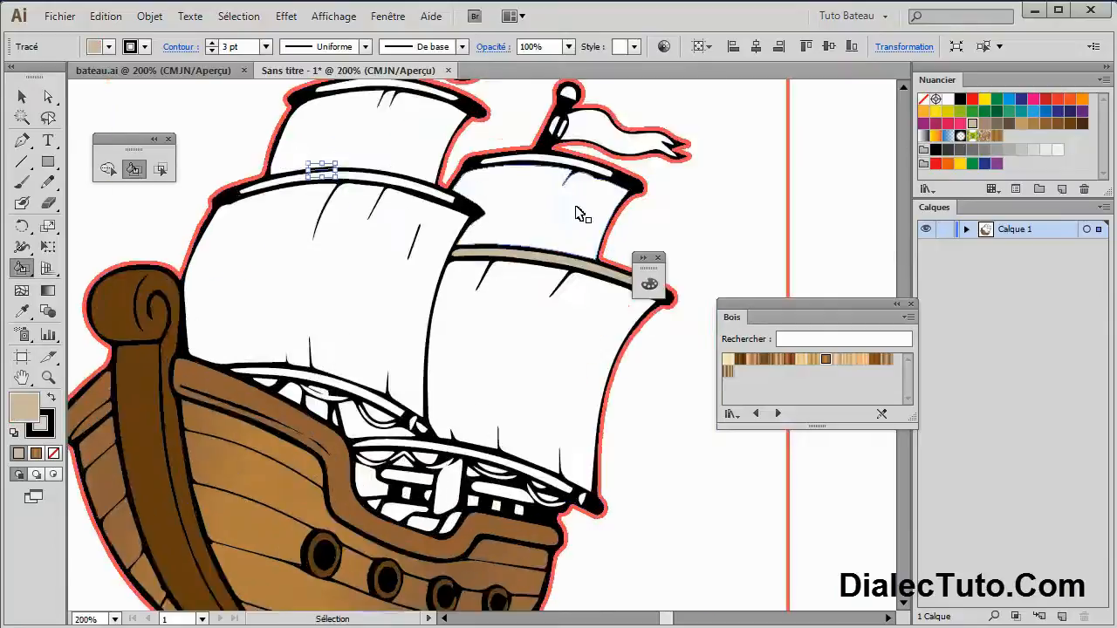
click(569, 206)
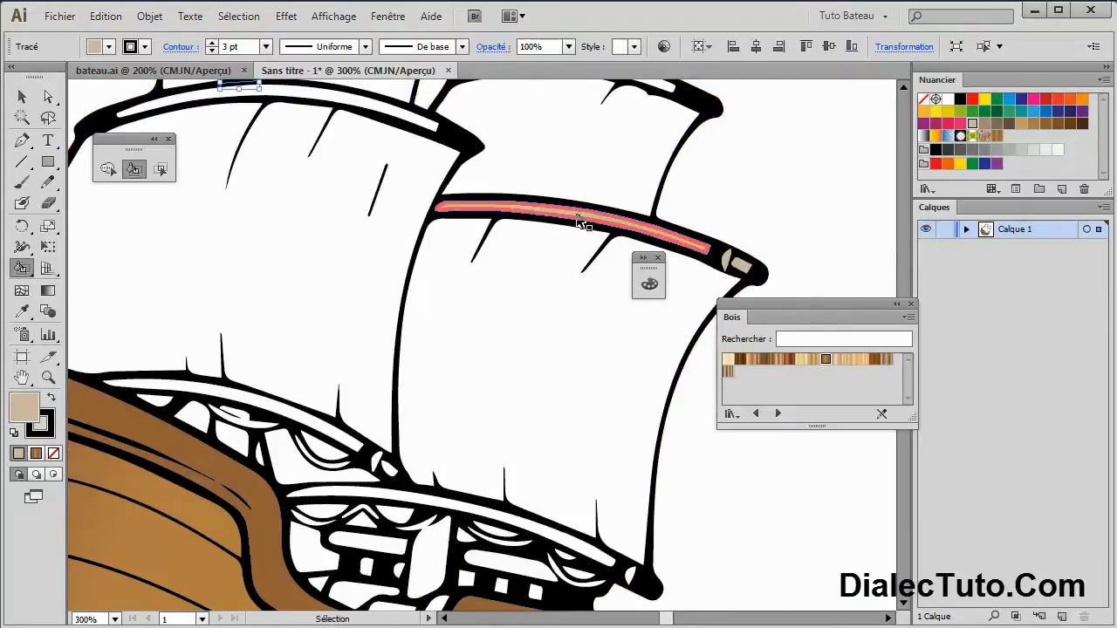
key(ctrl+plus)
drag(350, 181, 527, 441)
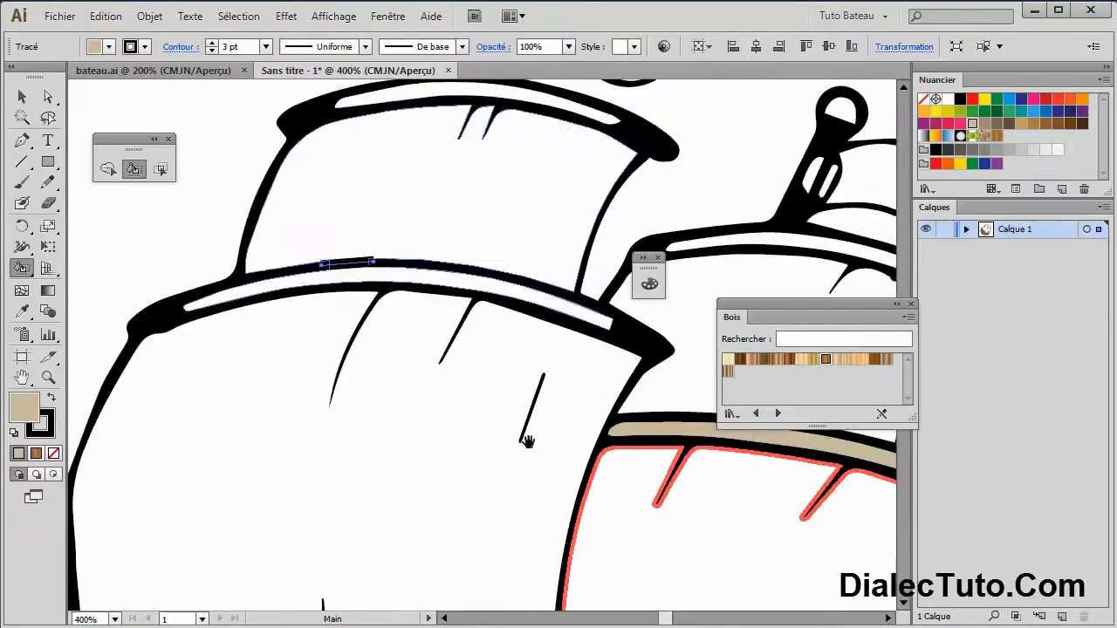
click(403, 285)
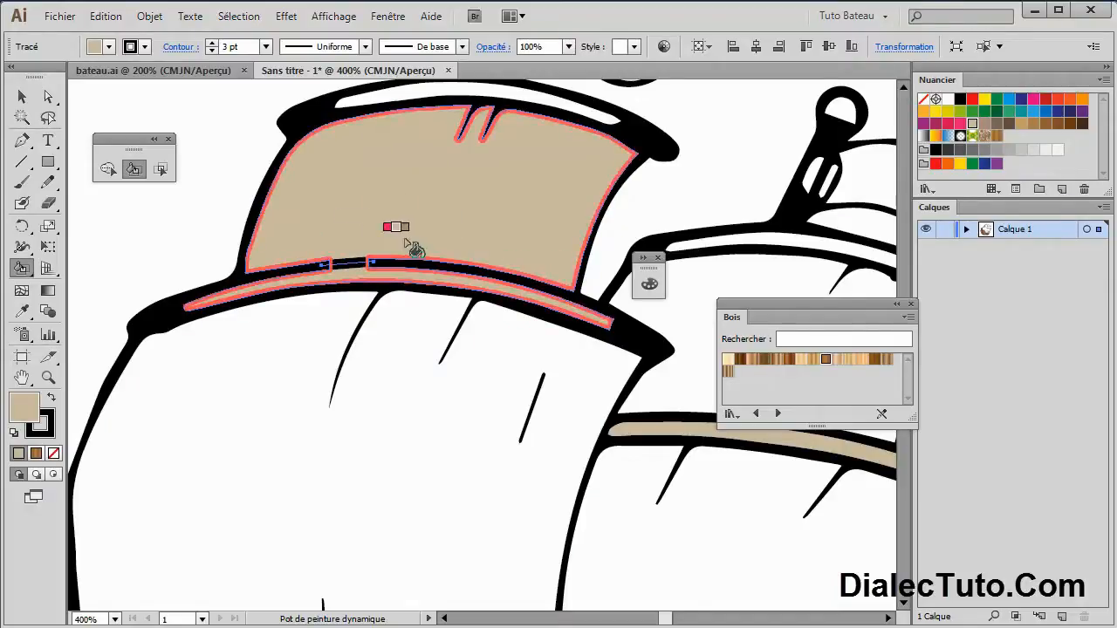
click(106, 15)
click(130, 33)
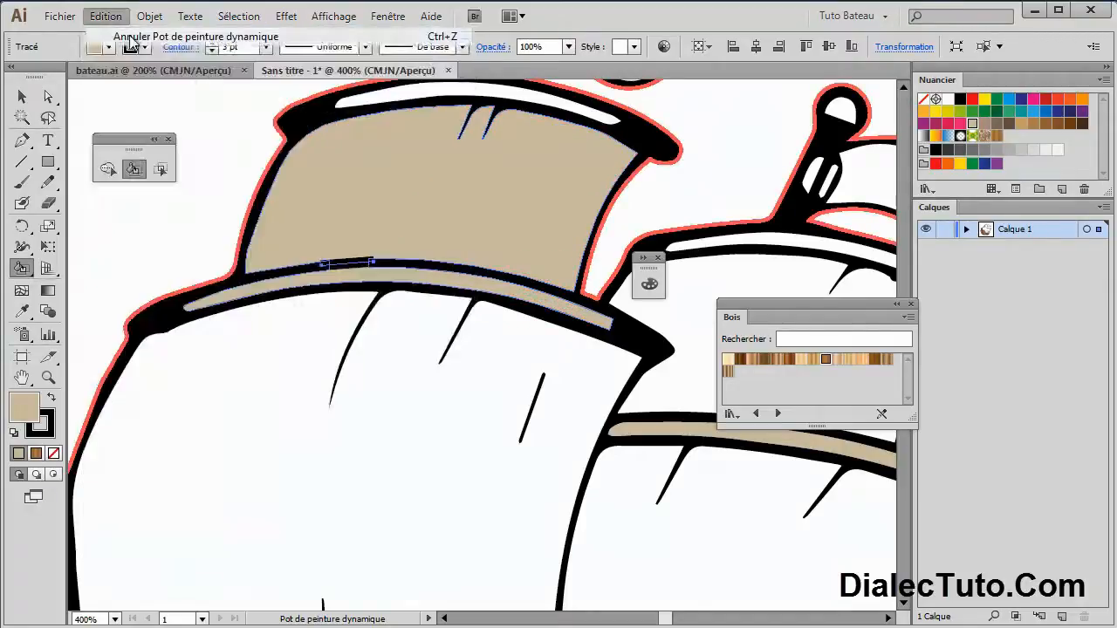
Step: Select everything on Calque 1 and merge the bridging line into the ship's Live Paint group
key(ctrl+minus)
key(ctrl+minus)
key(ctrl+minus)
key(ctrl+minus)
key(space)
drag(456, 313, 371, 243)
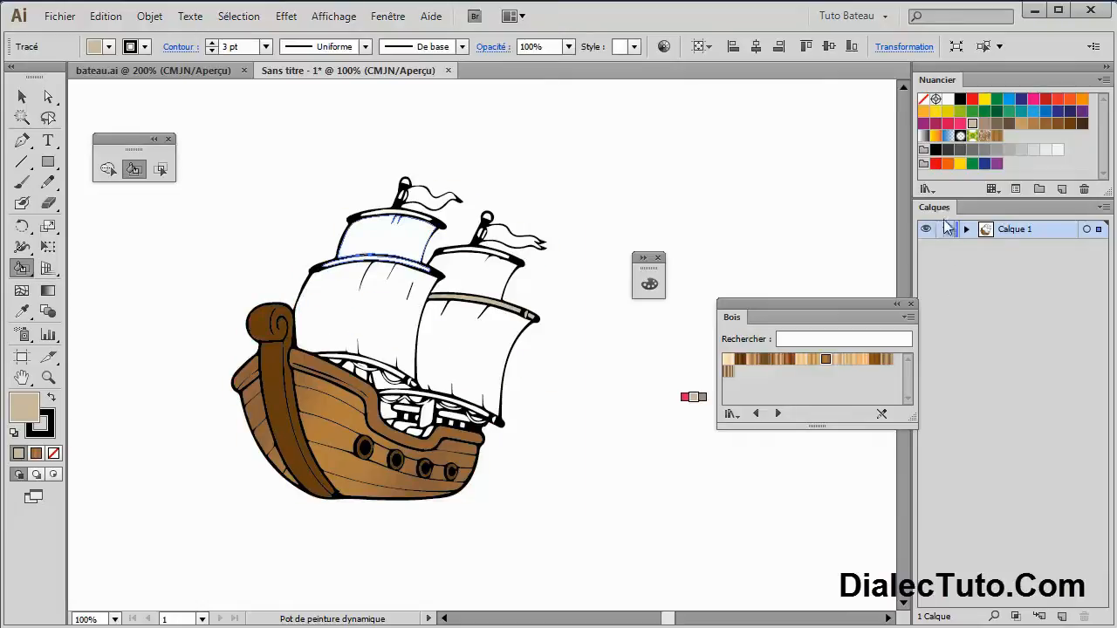
click(1087, 229)
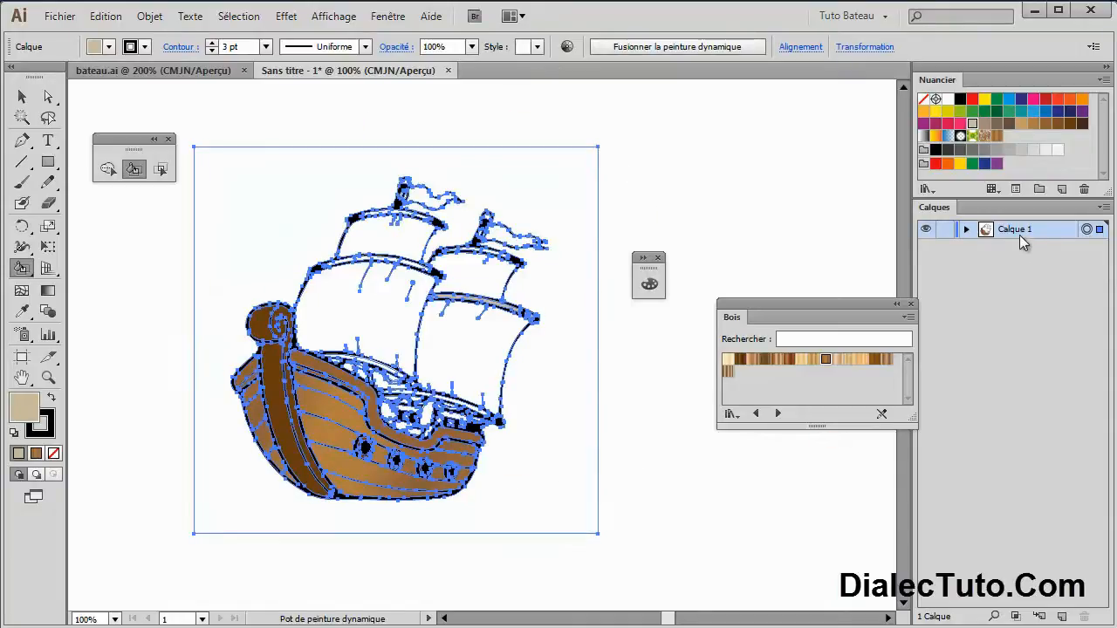
click(151, 20)
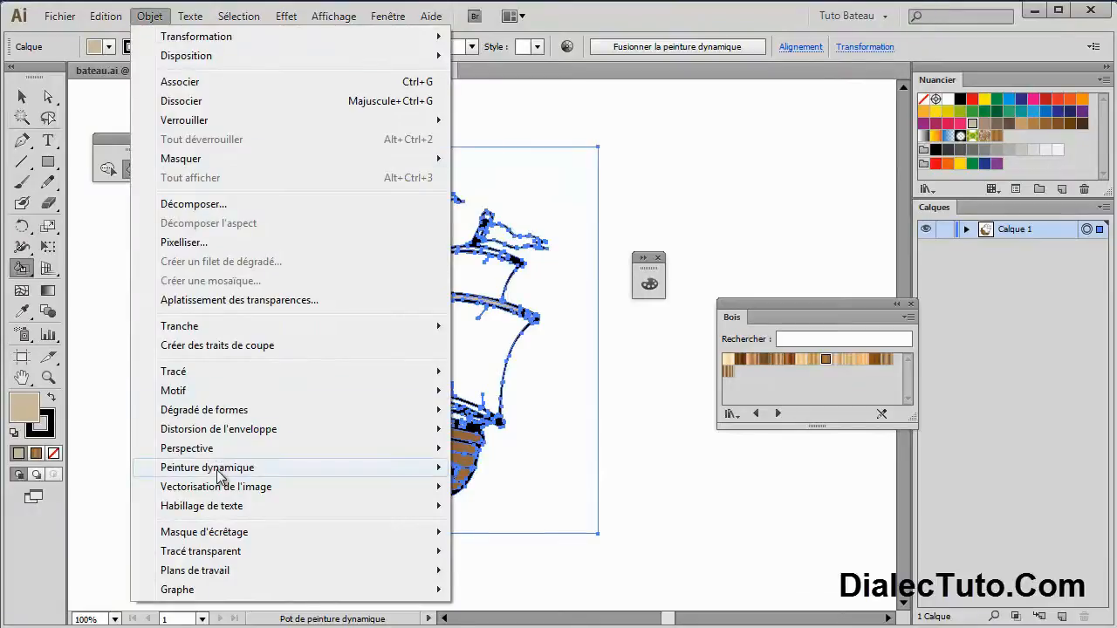
mouse_move(220, 476)
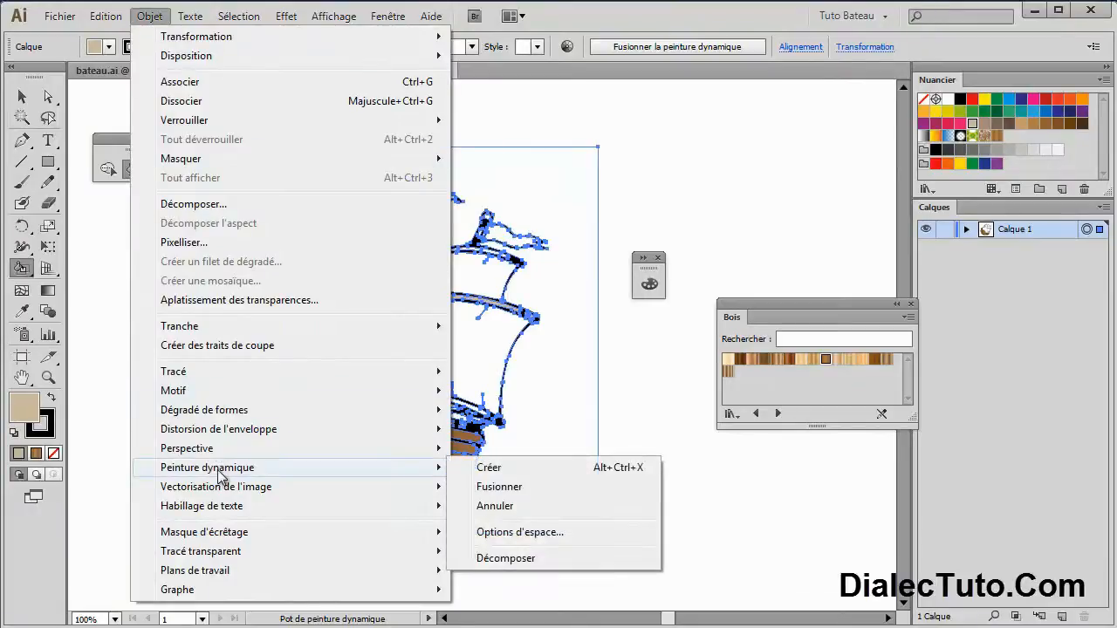
click(518, 487)
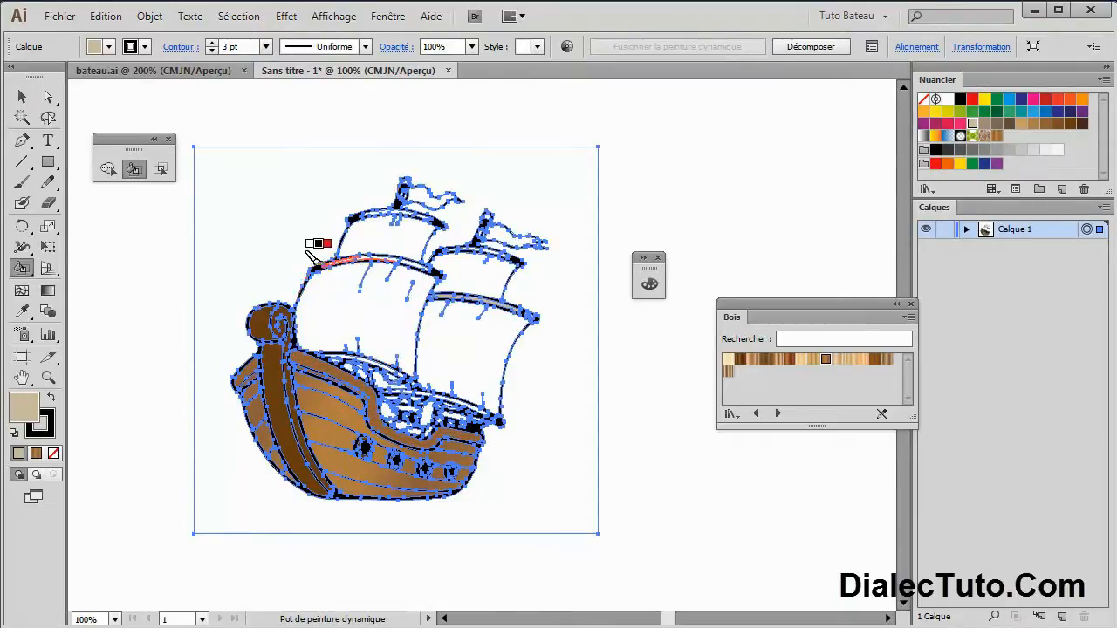
Step: Fill the yard between the left mast's two sails with light beige, including the small area by the bridged gap
key(ctrl+plus)
key(ctrl+plus)
key(ctrl+plus)
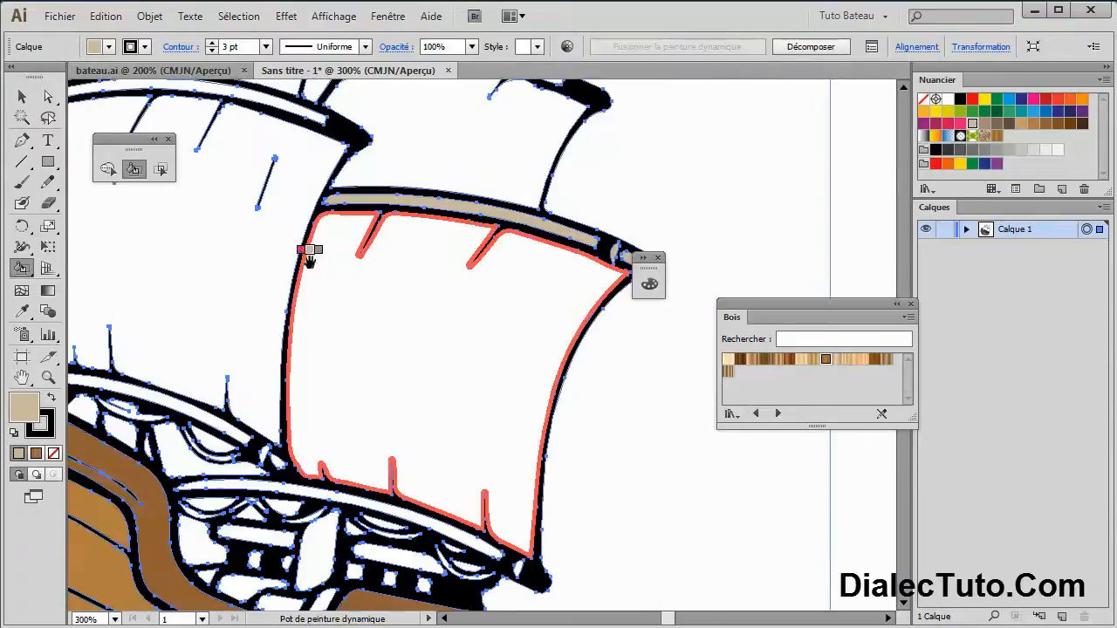
drag(309, 249, 516, 416)
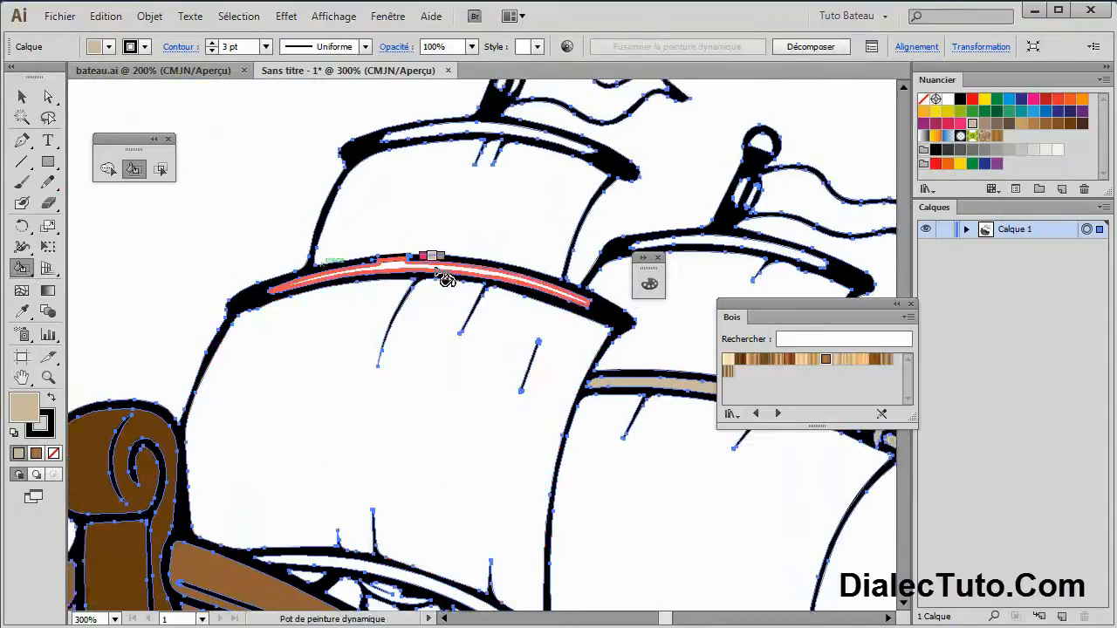
click(446, 278)
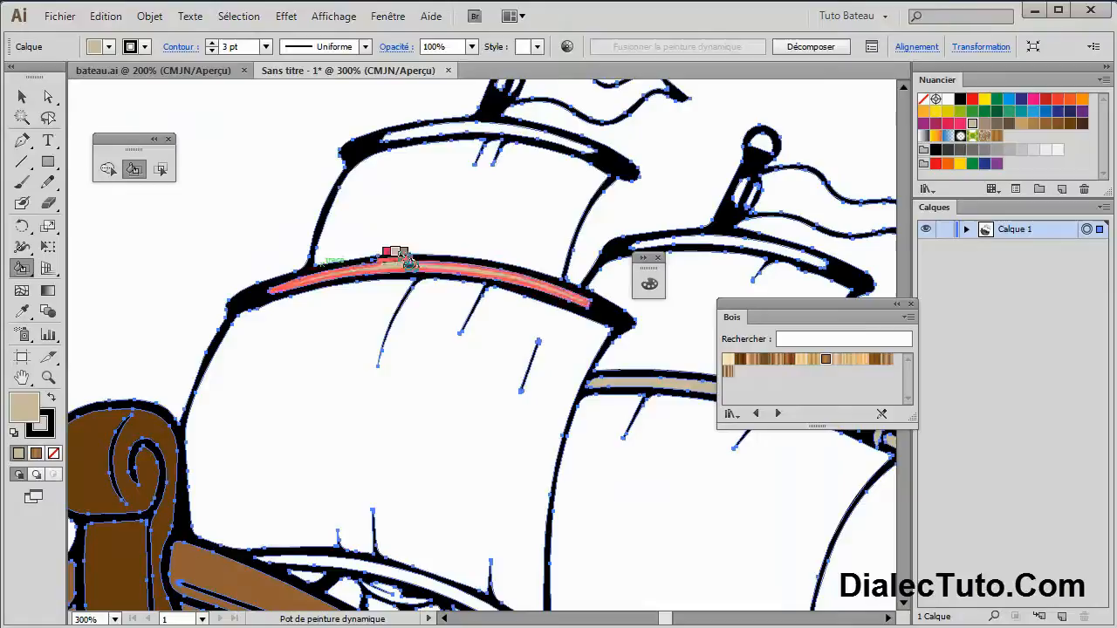
click(406, 260)
Step: Fill the top yards of both masts, above the upper sails, with the same light beige
scroll(459, 332, up, 3)
click(462, 278)
key(ctrl+plus)
key(space)
drag(578, 274, 344, 276)
drag(611, 322, 373, 261)
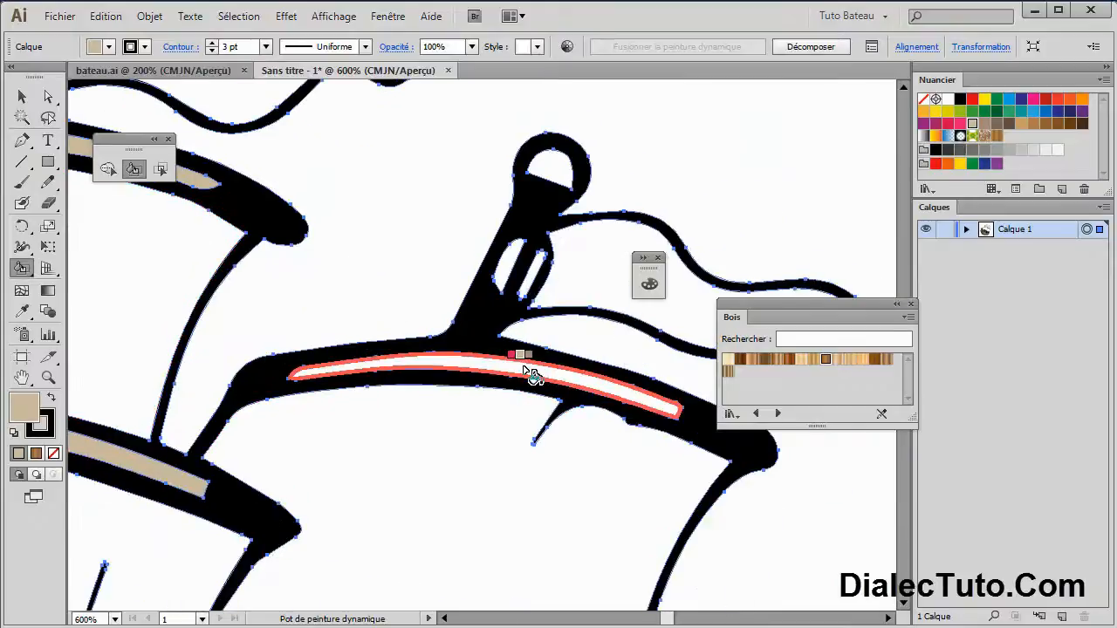
click(529, 377)
Step: Fill the rounded caps and the narrow oval openings of both mastheads with the same light beige
click(502, 260)
key(space)
drag(544, 183, 537, 243)
click(551, 225)
key(space)
drag(411, 269, 598, 447)
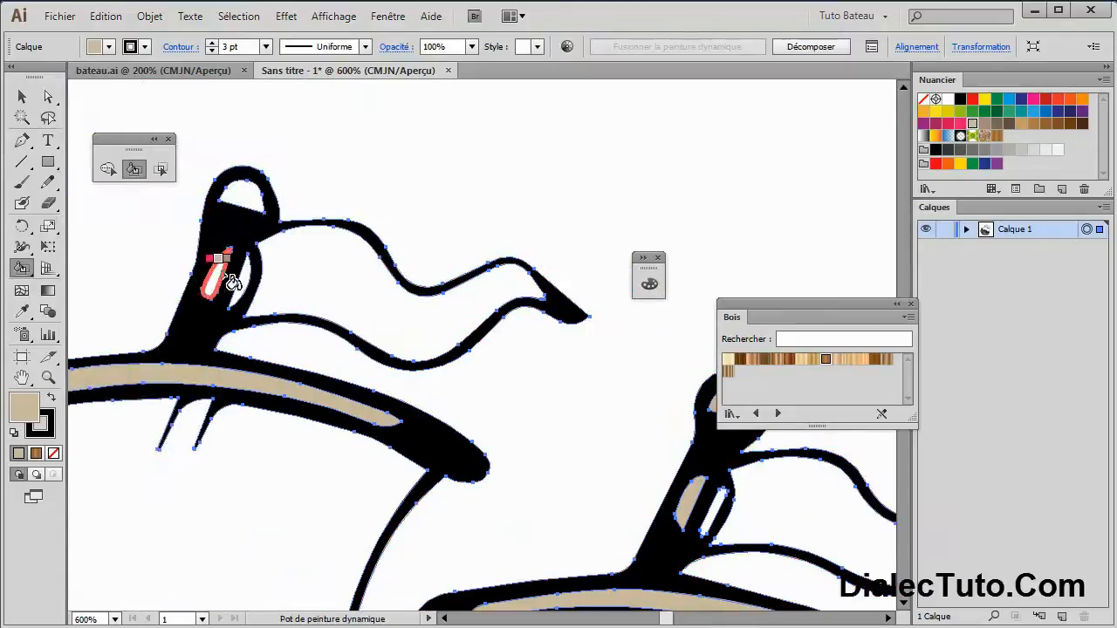
click(225, 283)
click(241, 194)
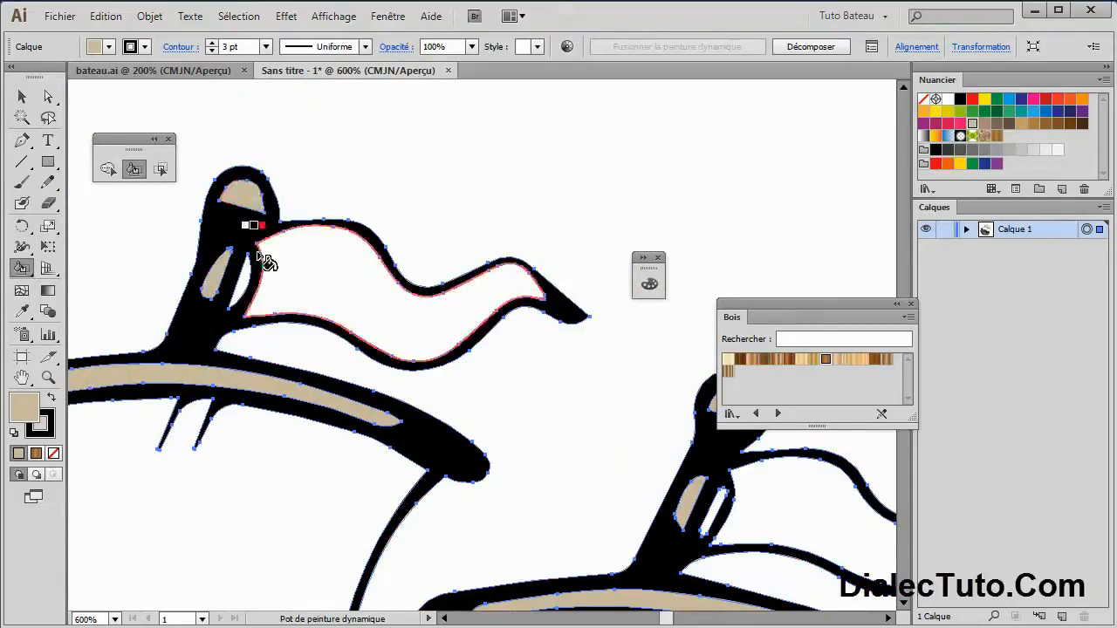
click(241, 281)
key(space)
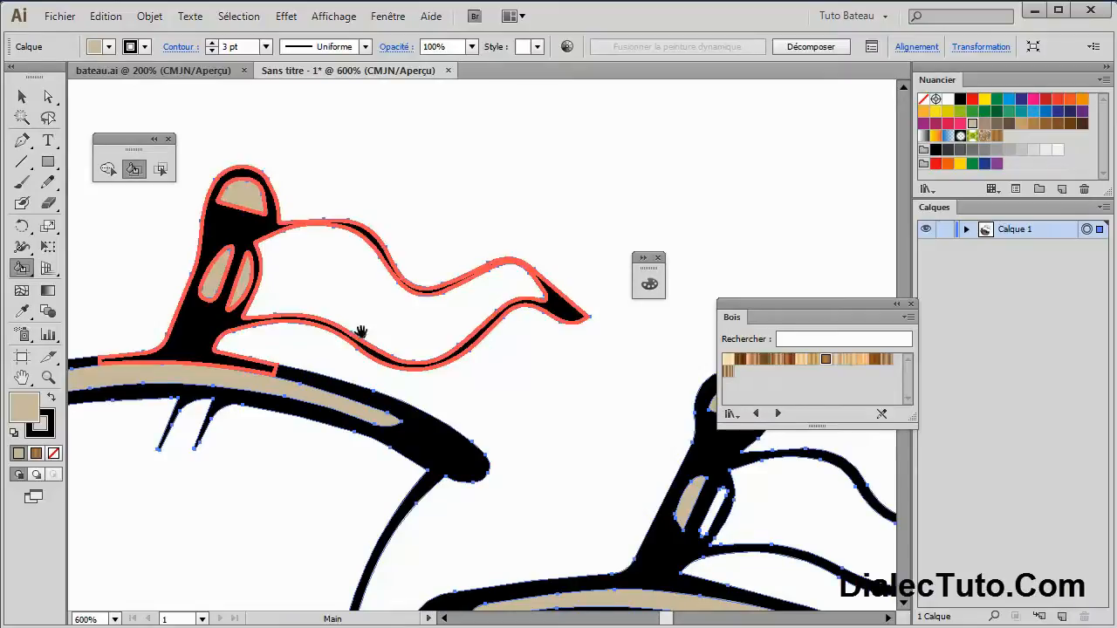
drag(360, 332, 200, 248)
click(556, 427)
Step: Fill the bottom yards of both masts, including the small fittings at the left one's tip, with the same light beige
scroll(510, 234, down, 3)
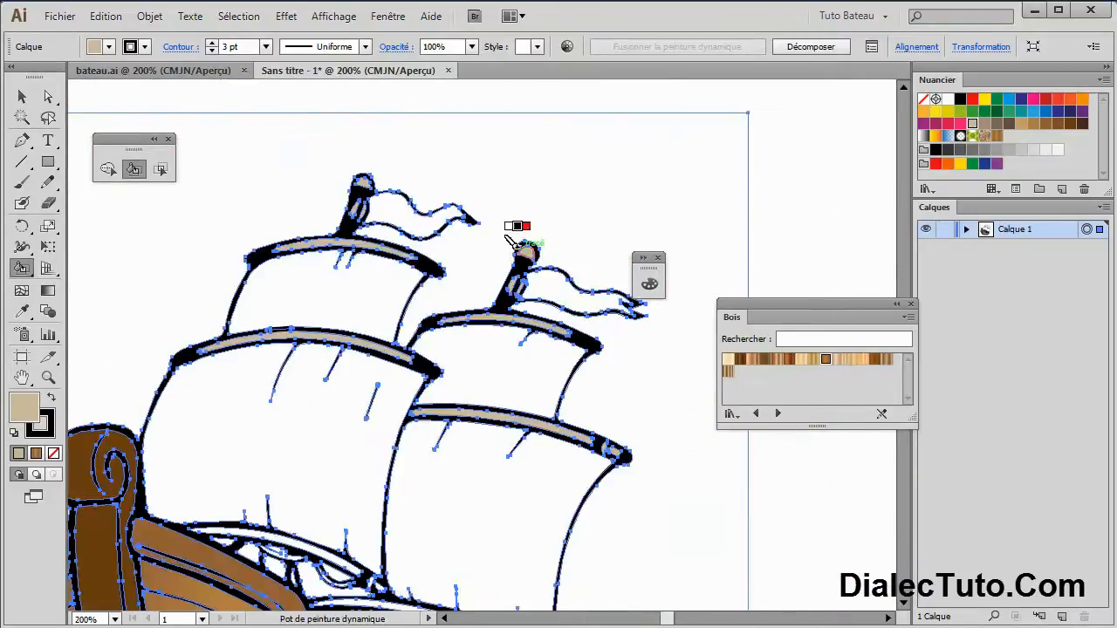
scroll(511, 234, down, 5)
scroll(460, 297, up, 2)
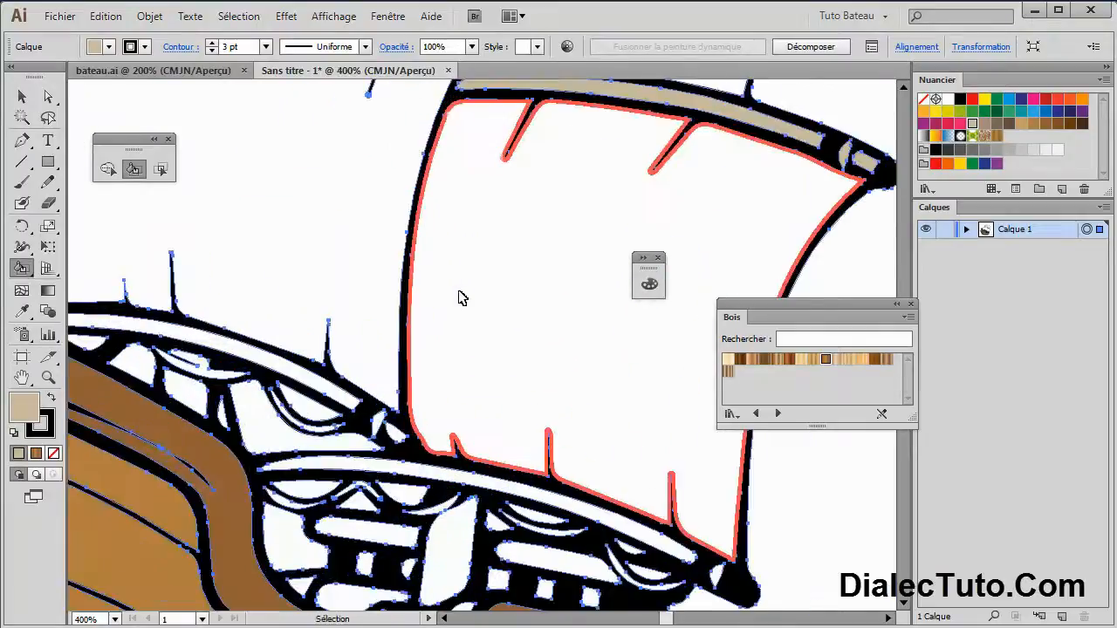
scroll(480, 367, down, 5)
click(465, 394)
mouse_move(337, 344)
mouse_down()
mouse_move(378, 355)
mouse_move(632, 489)
mouse_up()
click(472, 399)
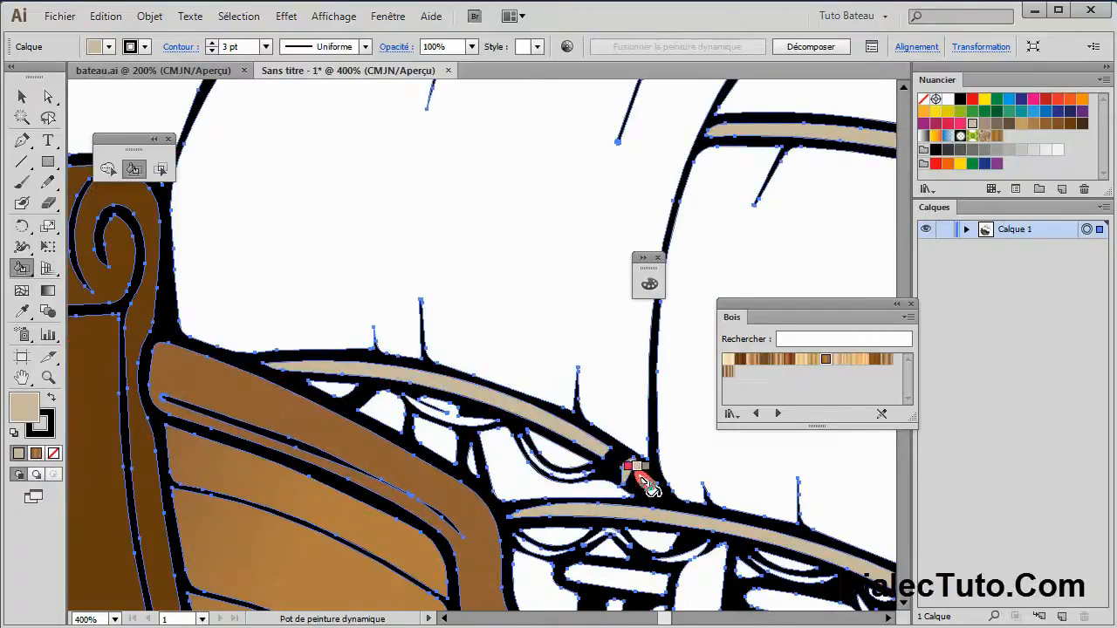
key(ctrl+minus)
key(ctrl+minus)
key(ctrl+minus)
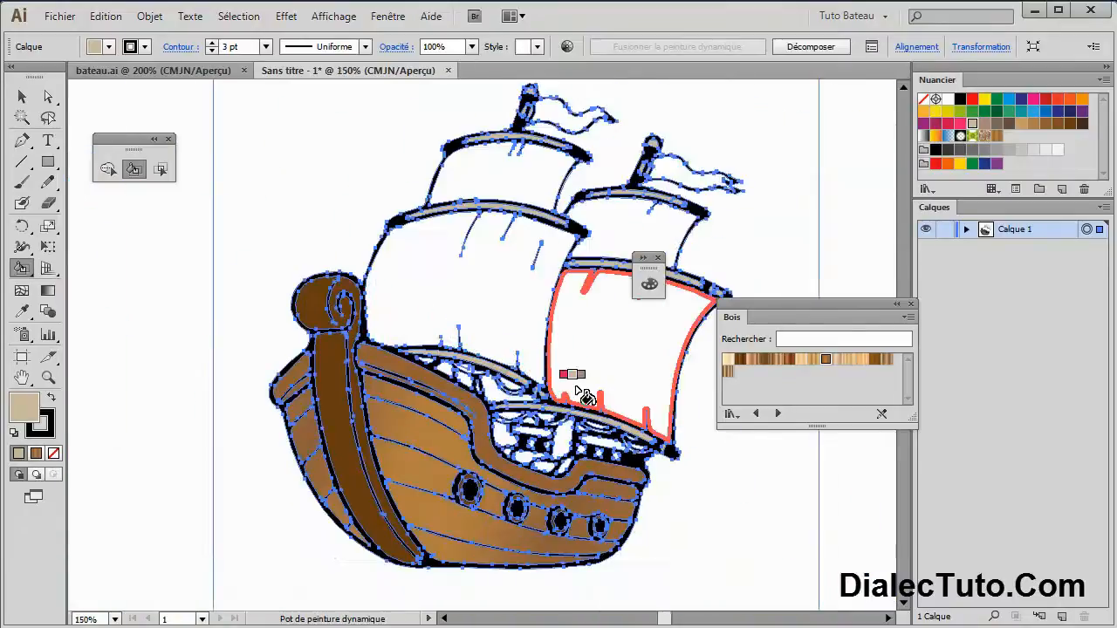
drag(635, 331, 483, 370)
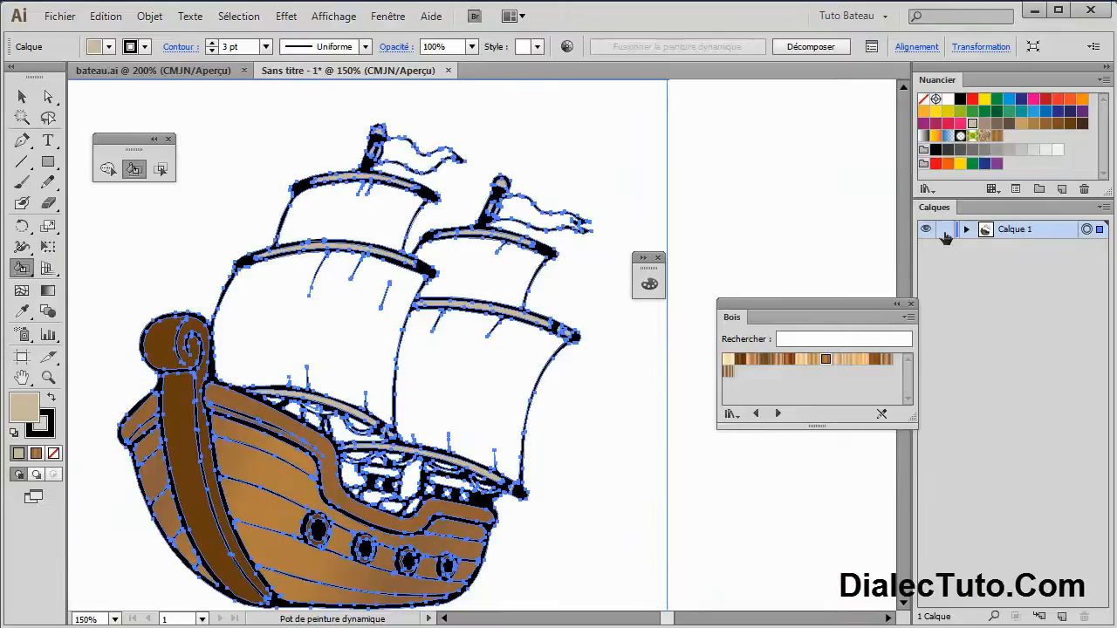
Step: Lock Calque 1, check the sail shading in bateau.ai, and return to the Sans titre - 1 document
click(944, 229)
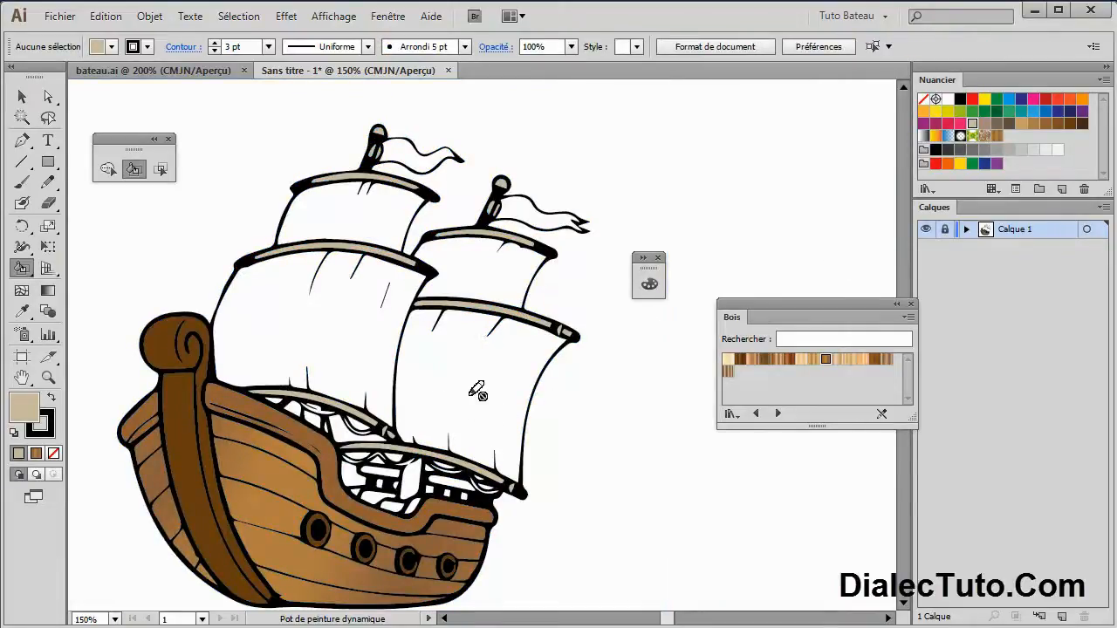
click(157, 71)
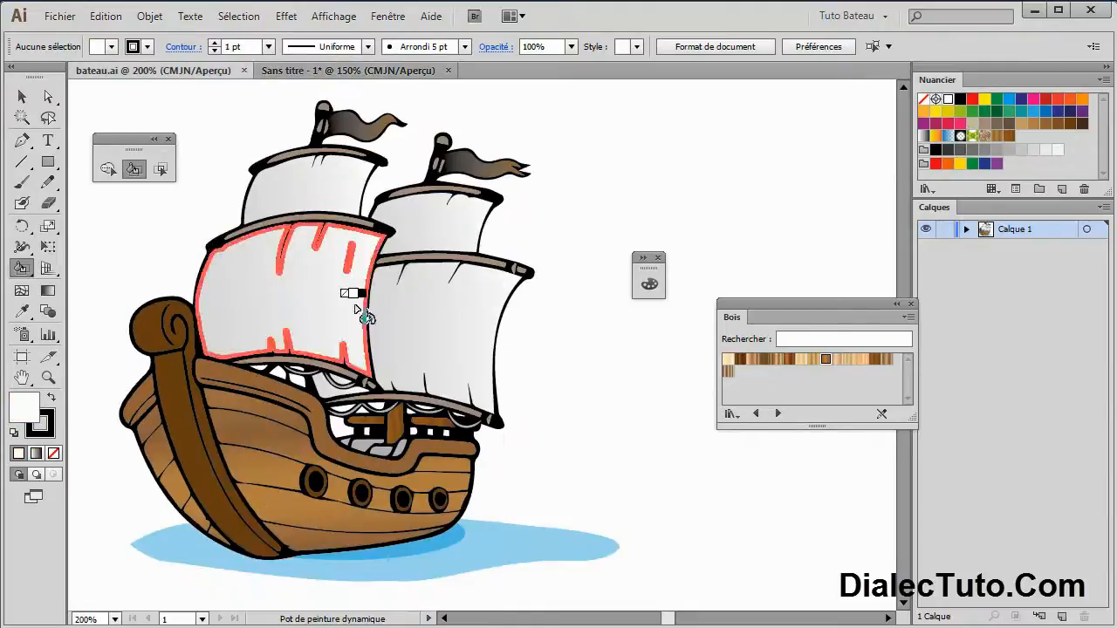
click(325, 72)
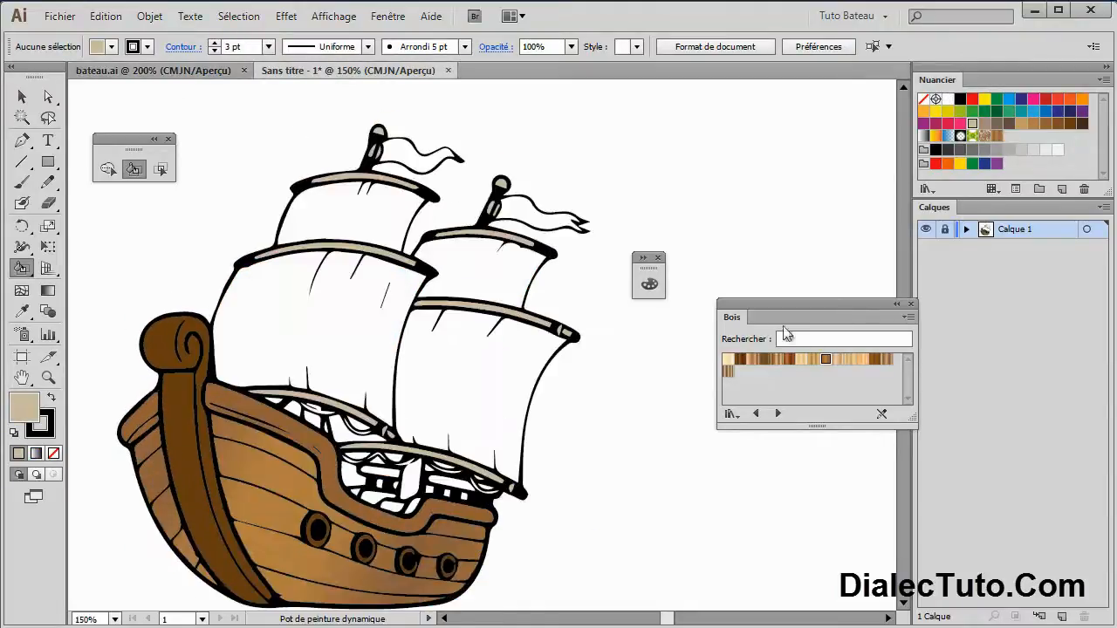
Step: Make room for the gradient settings and build a linear gradient from white to very light grey, with its midpoint at 31.07%
drag(842, 305, 793, 126)
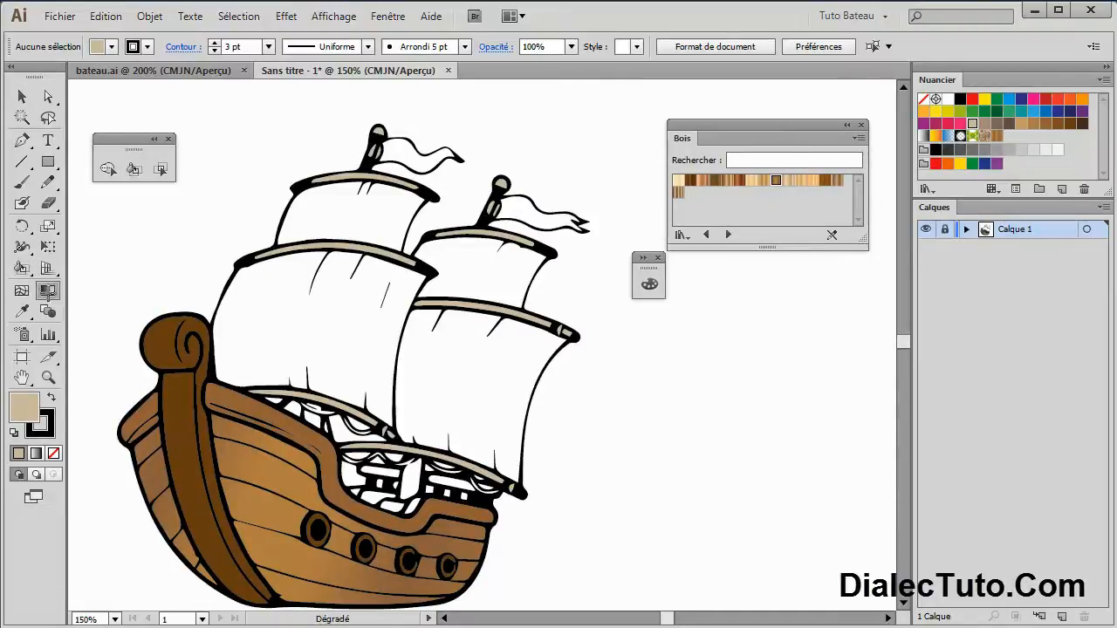
double_click(48, 291)
drag(855, 375, 748, 330)
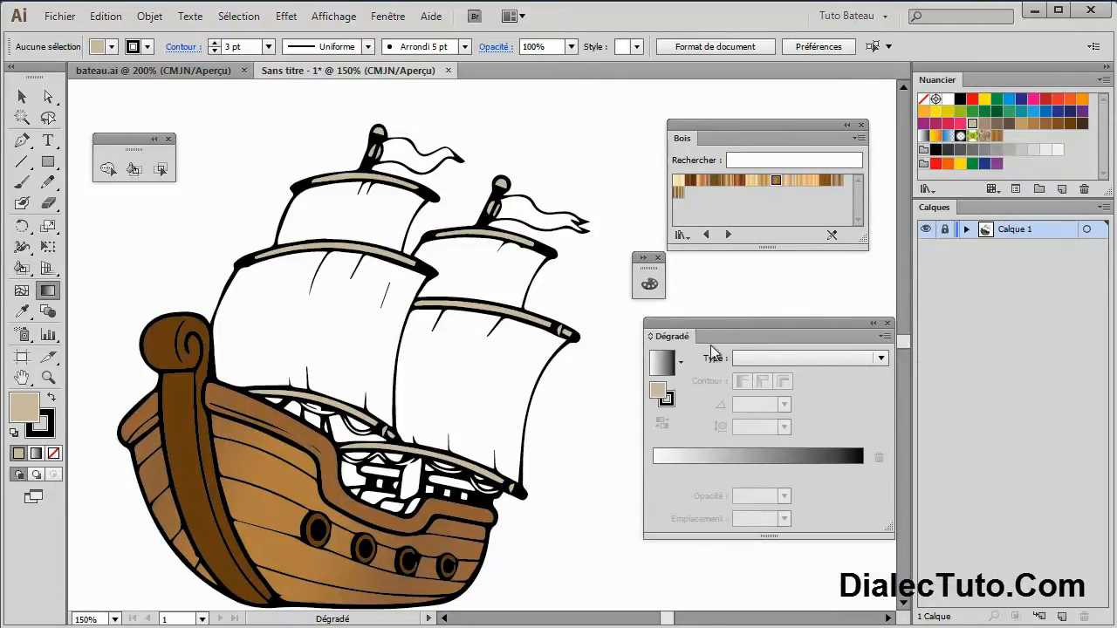
click(665, 361)
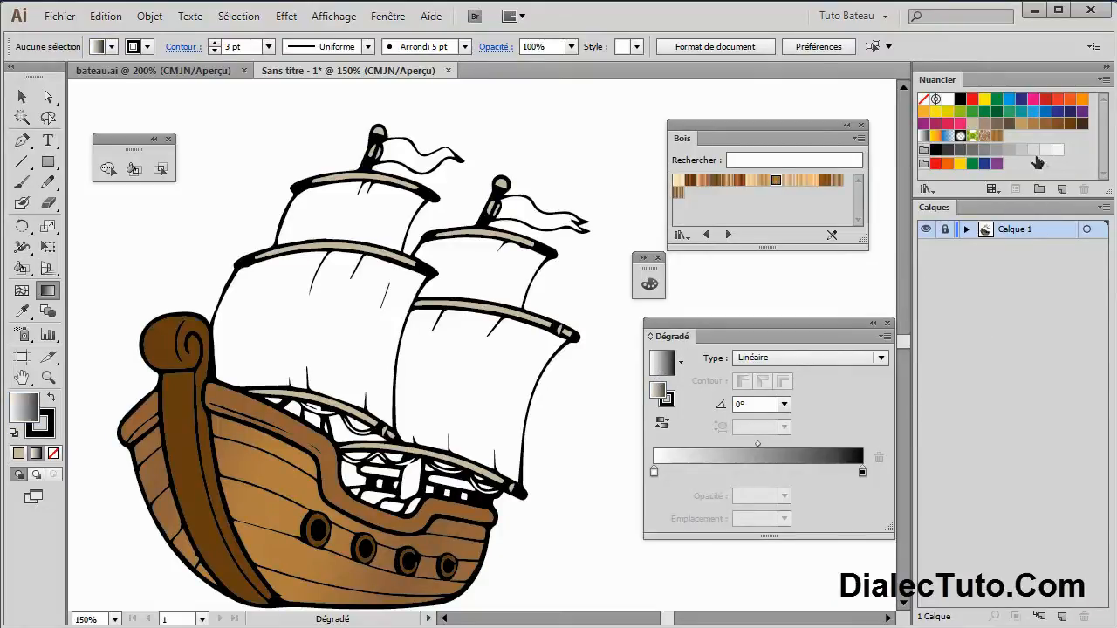
click(863, 472)
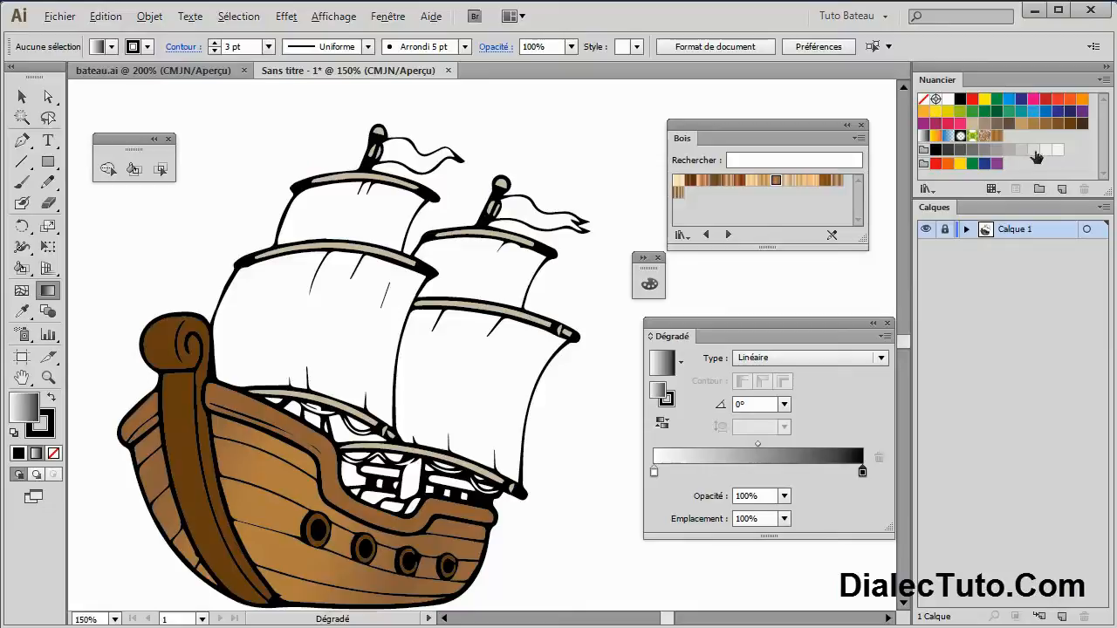
click(1036, 152)
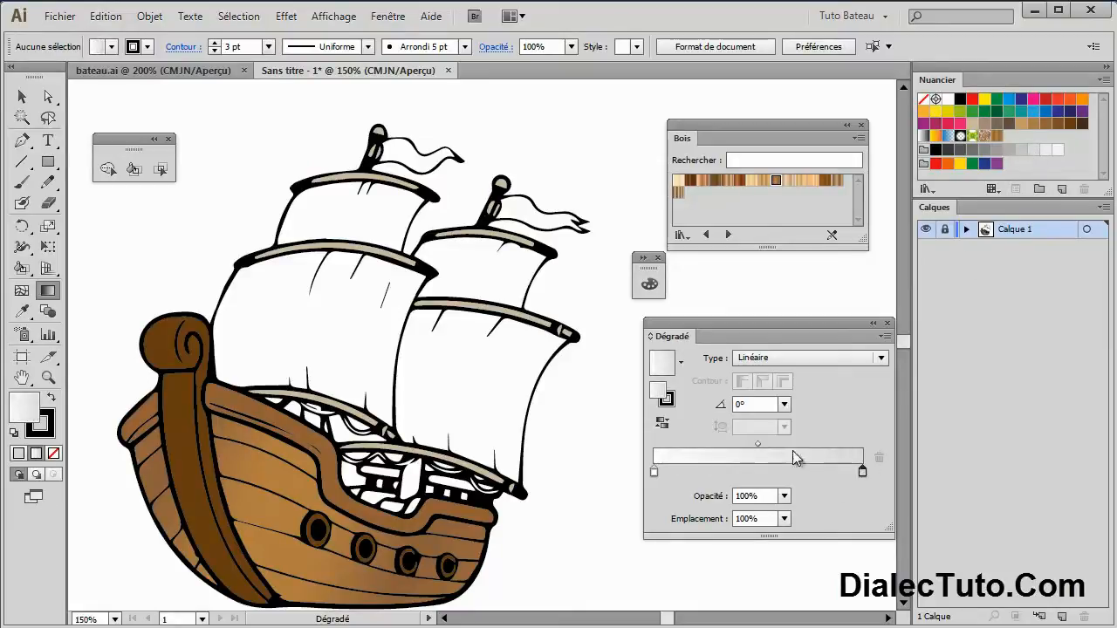
drag(759, 446, 737, 446)
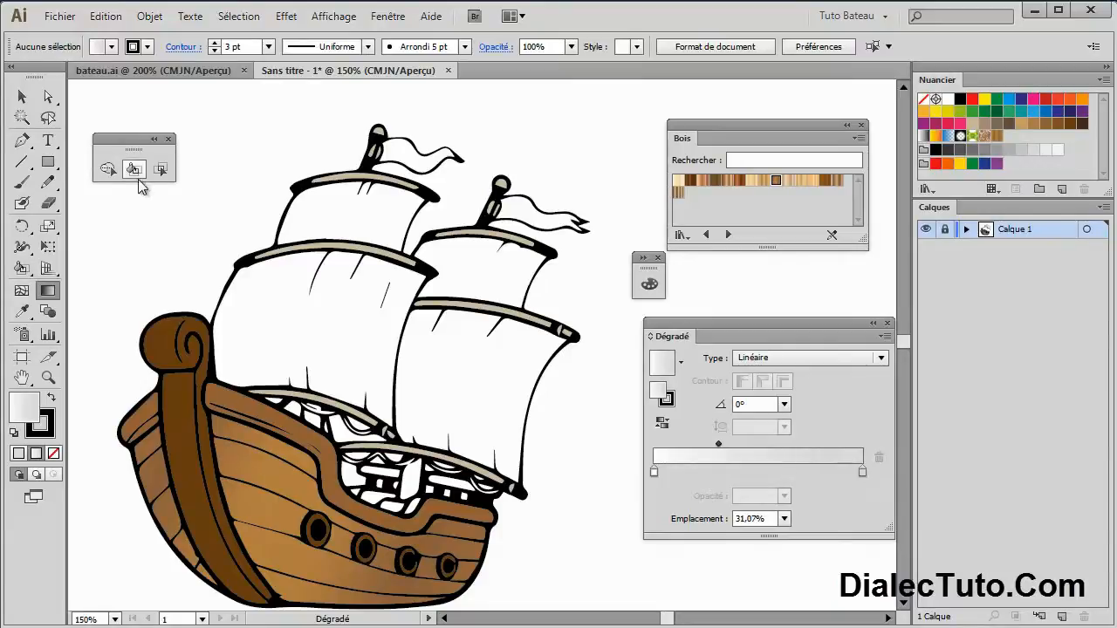
Step: Unlock Calque 1, reverse the gradient, and fill the four large sails of both masts with it using Live Paint
click(134, 170)
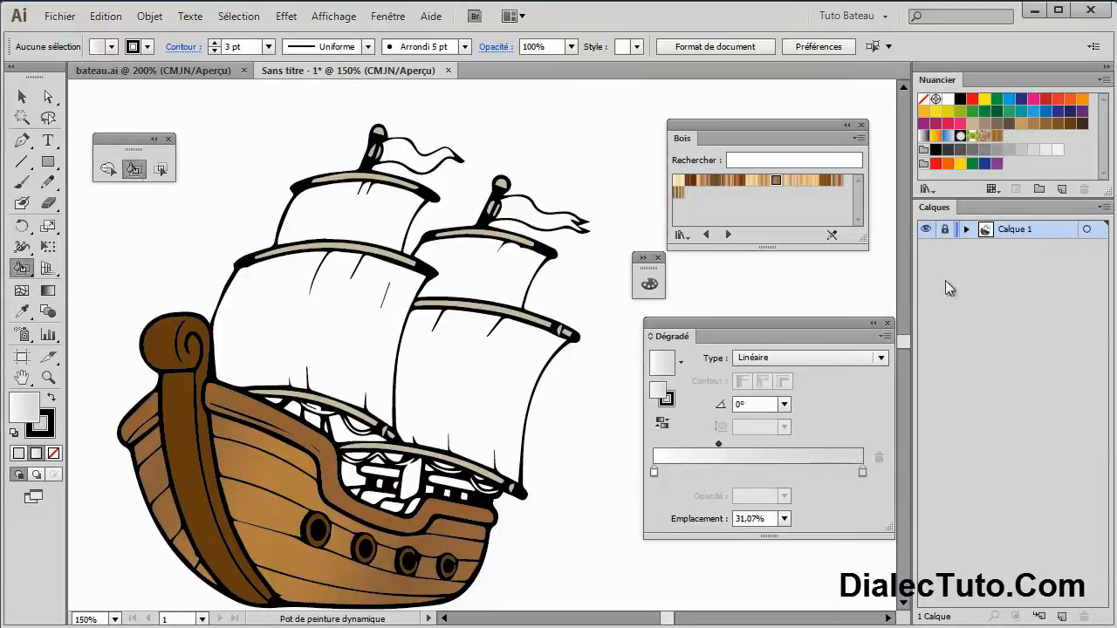
click(945, 229)
click(321, 319)
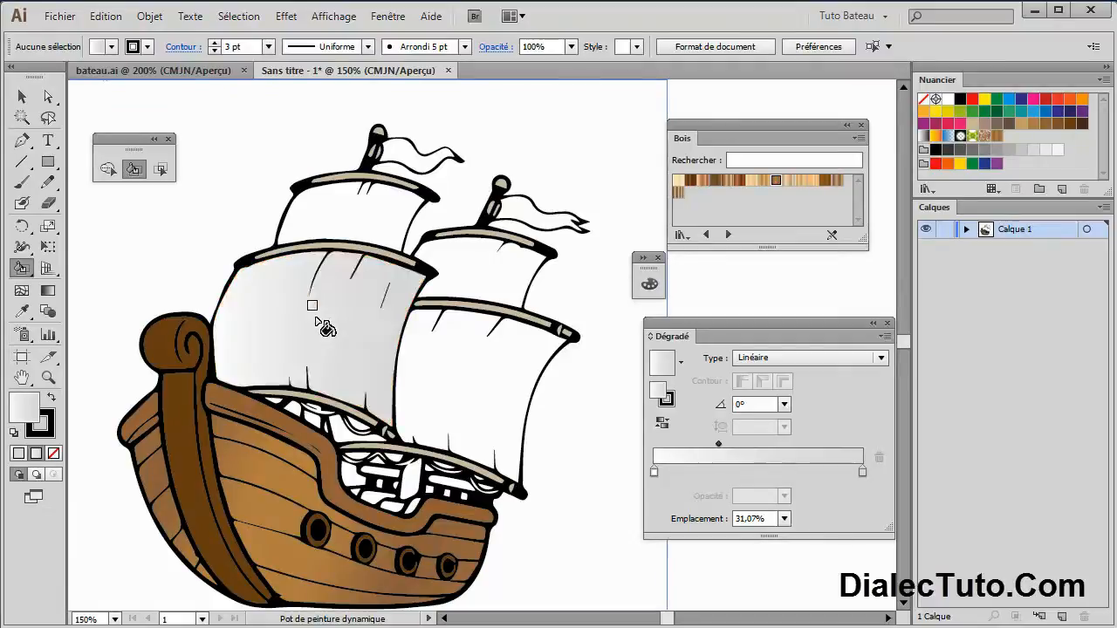
click(664, 425)
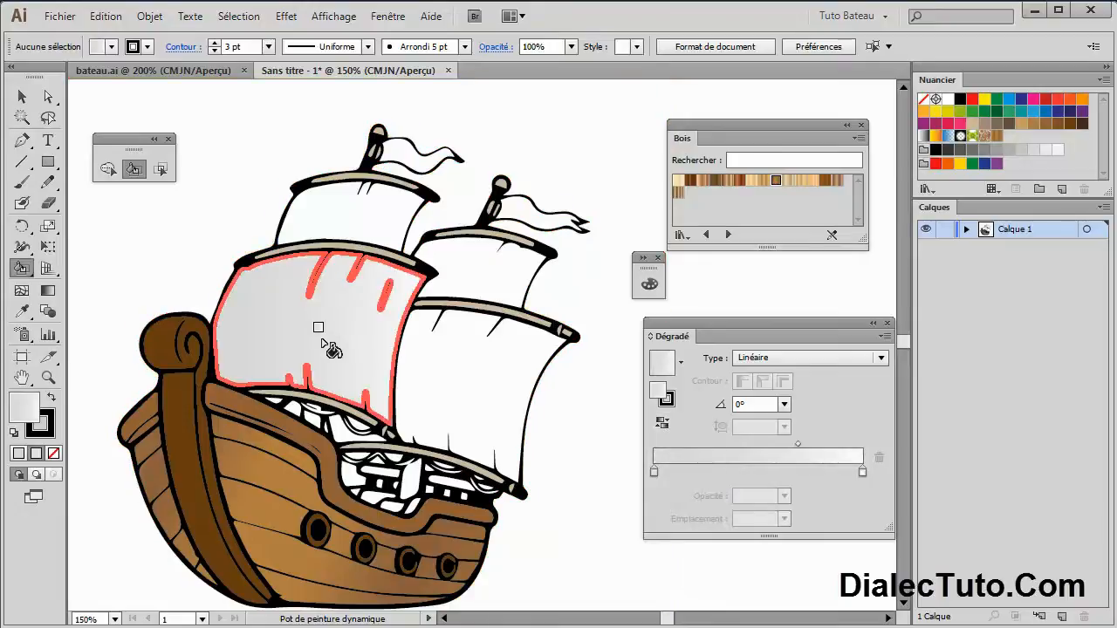
click(367, 220)
click(466, 261)
click(474, 377)
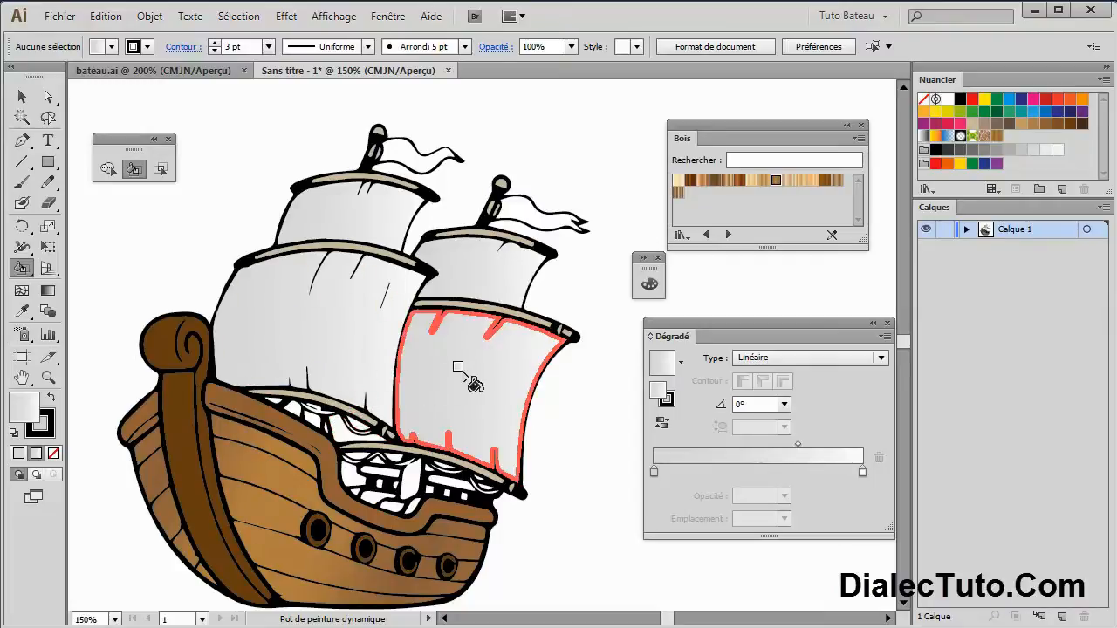
Step: Fill the sail fragments beneath the left mast's bottom yard with the same white and light grey gradient
key(ctrl+plus)
key(ctrl+plus)
key(space)
drag(274, 451, 397, 288)
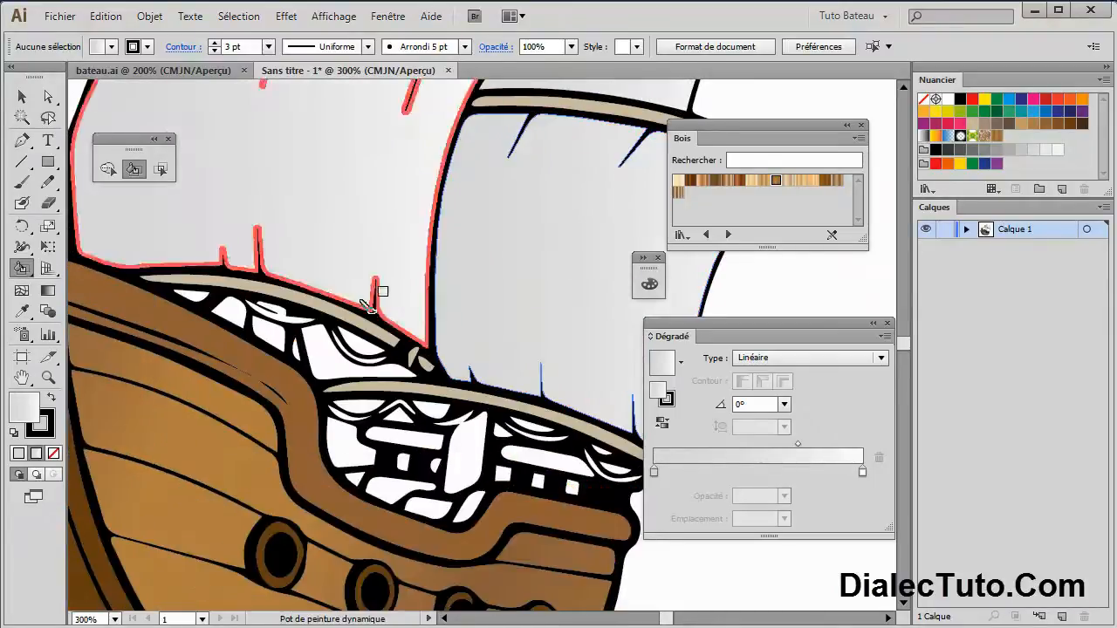
click(326, 356)
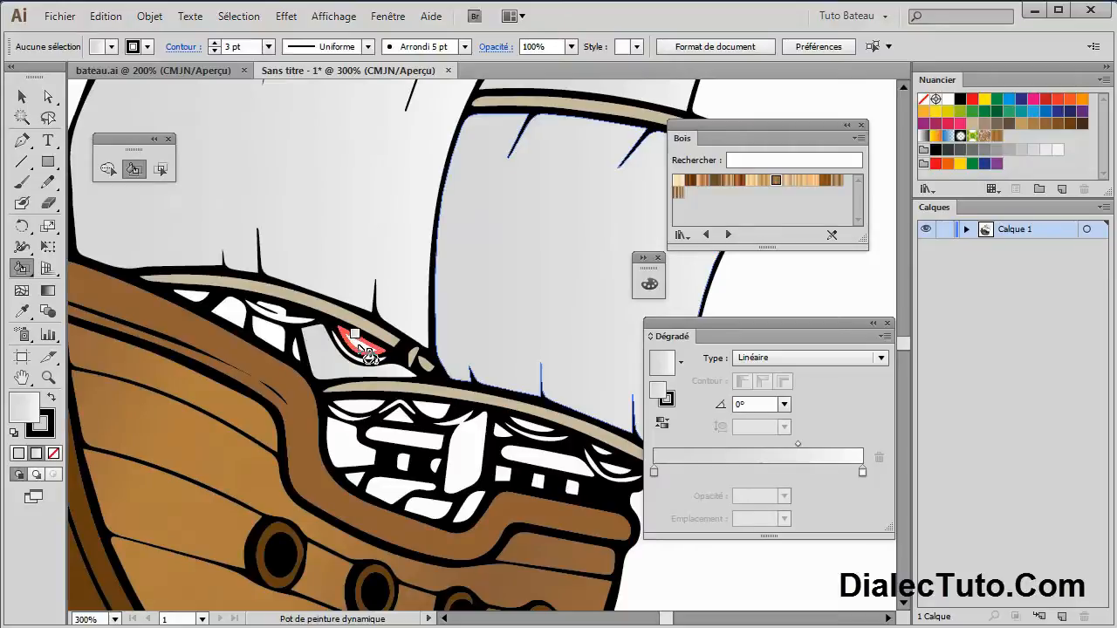
key(ctrl+minus)
key(ctrl+minus)
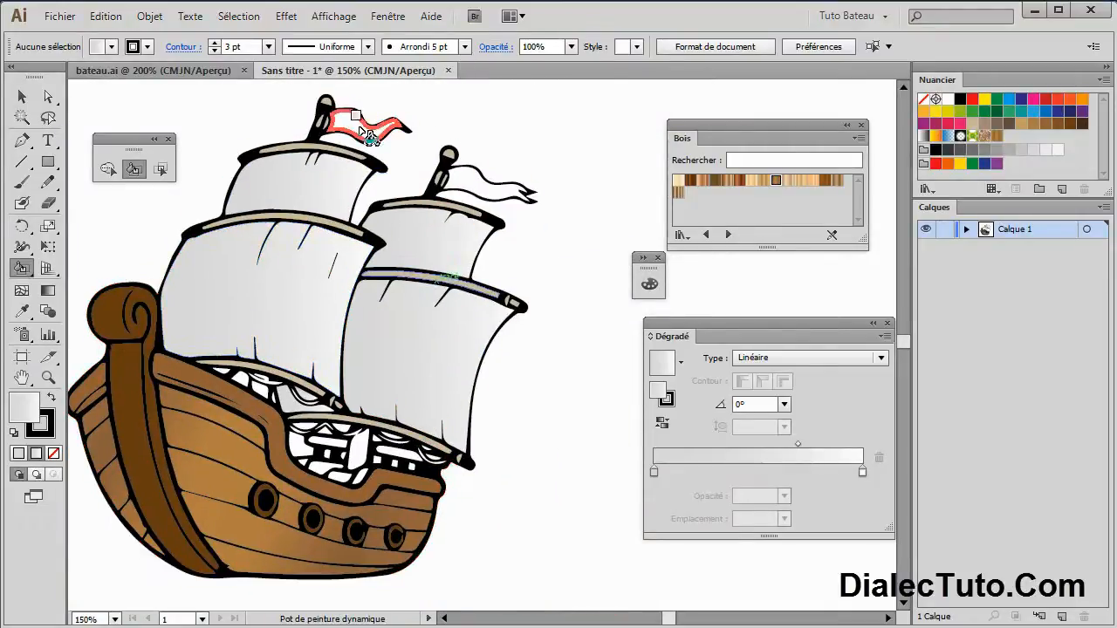
drag(533, 148, 519, 229)
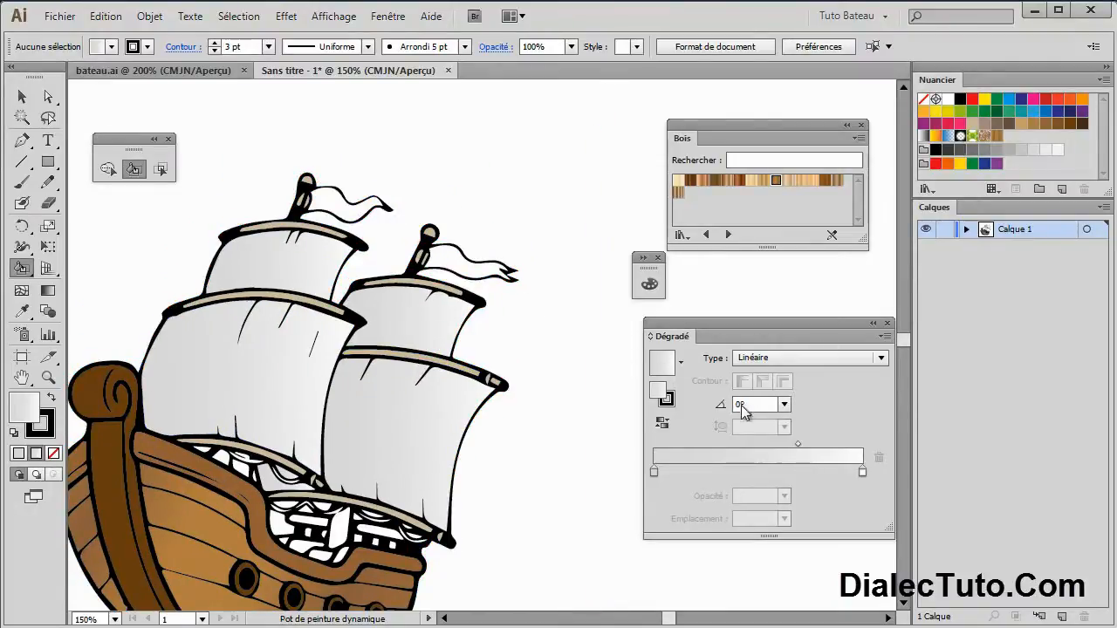
click(653, 473)
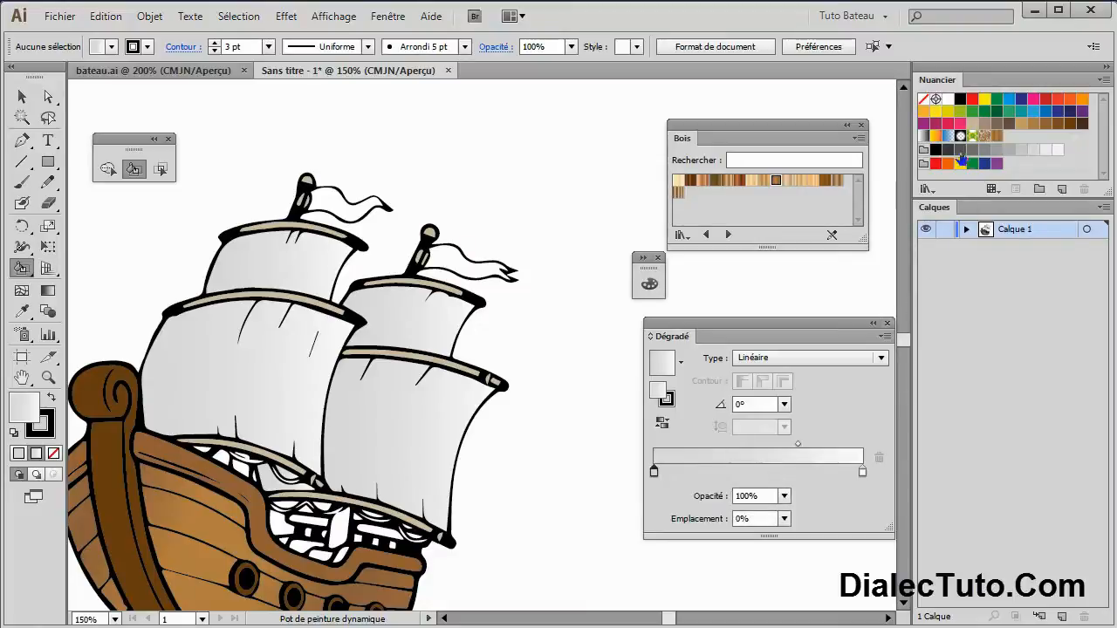
click(1083, 127)
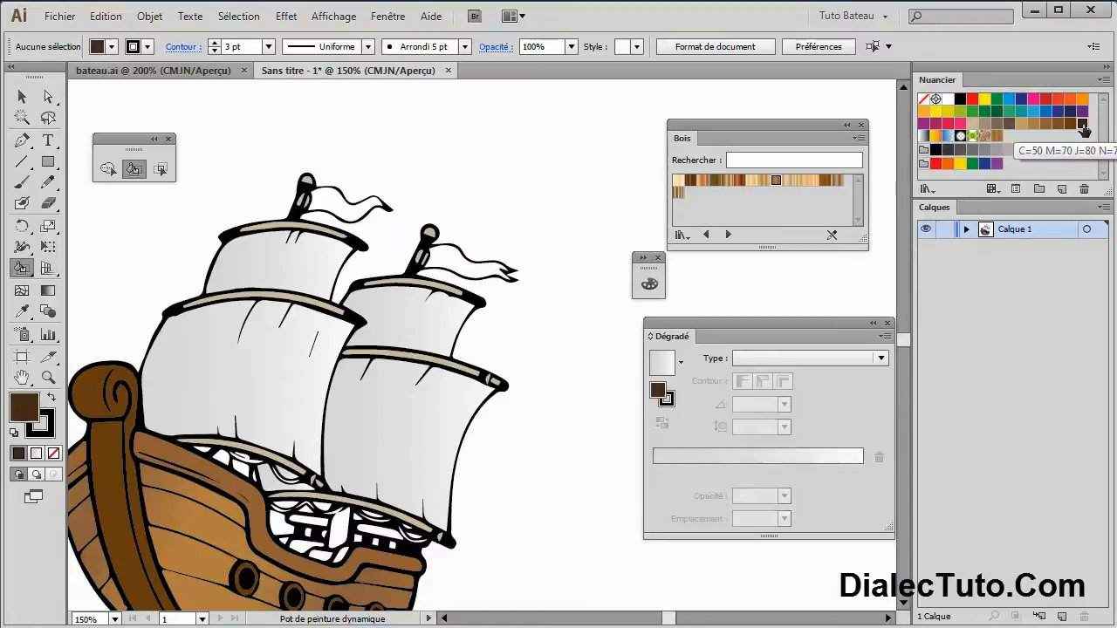
click(661, 361)
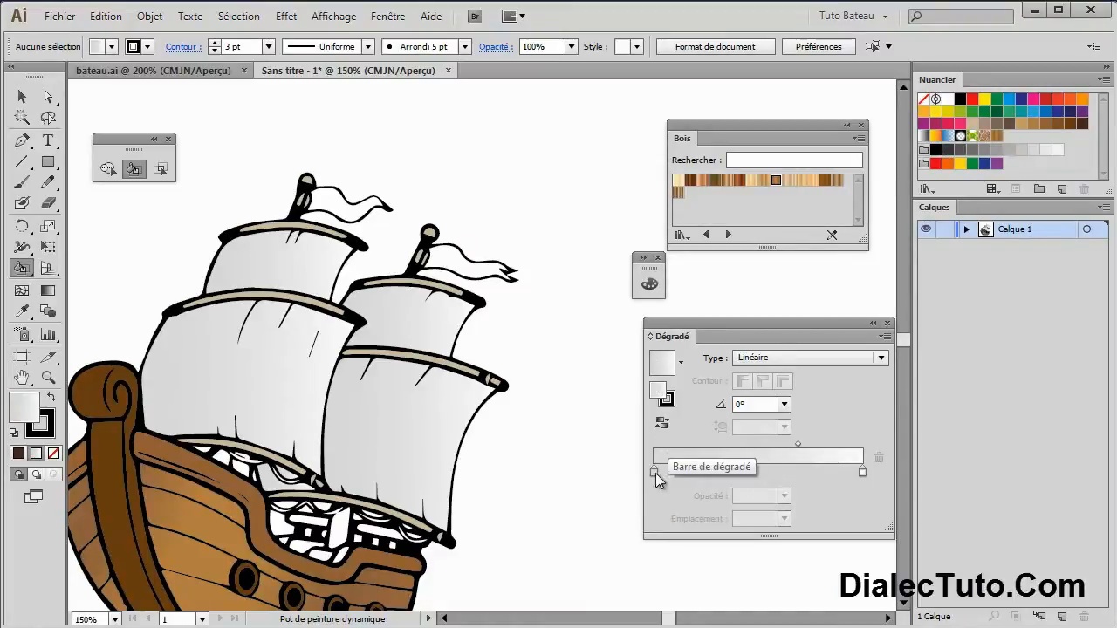
Step: Recolour the gradient's stops with the darkest brown swatch and black, and reverse it to run from black to brown
click(654, 472)
alt+click(1083, 128)
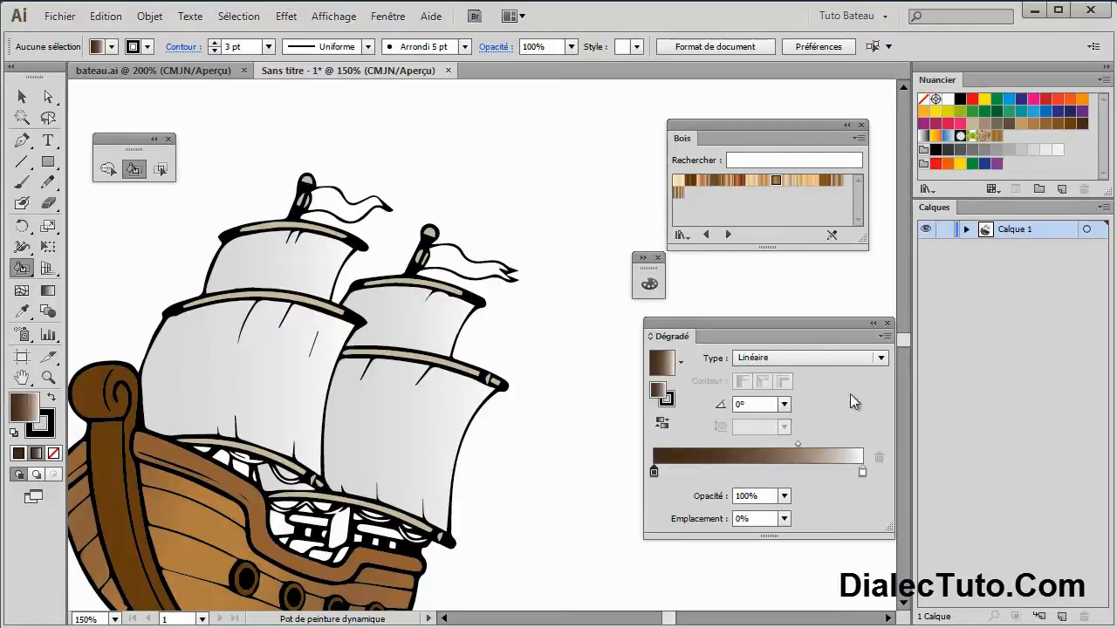
click(862, 471)
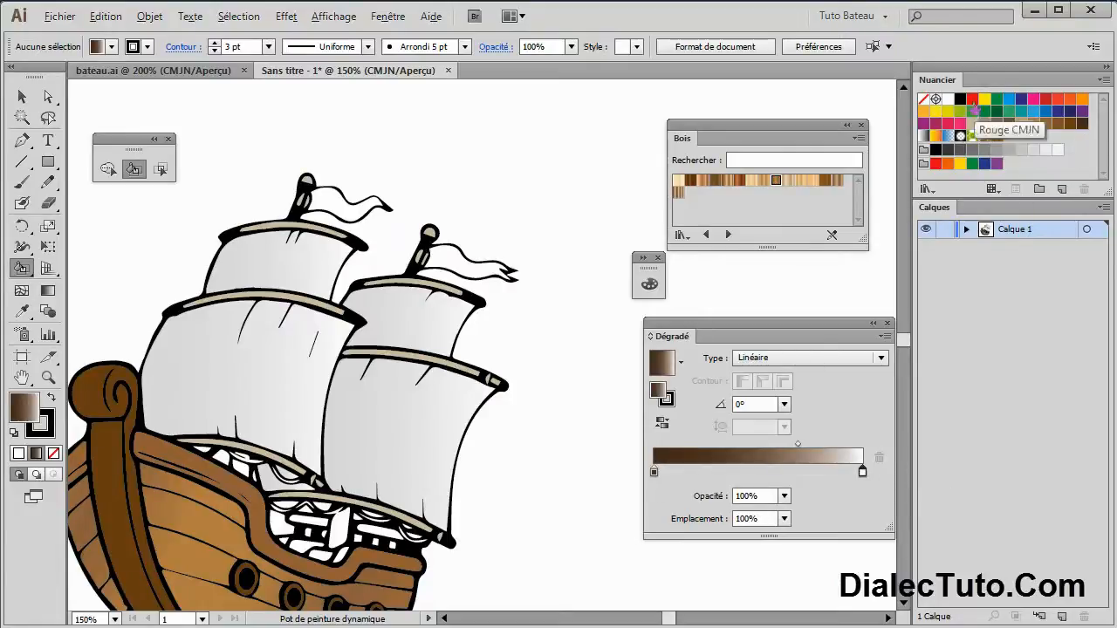
alt+click(960, 102)
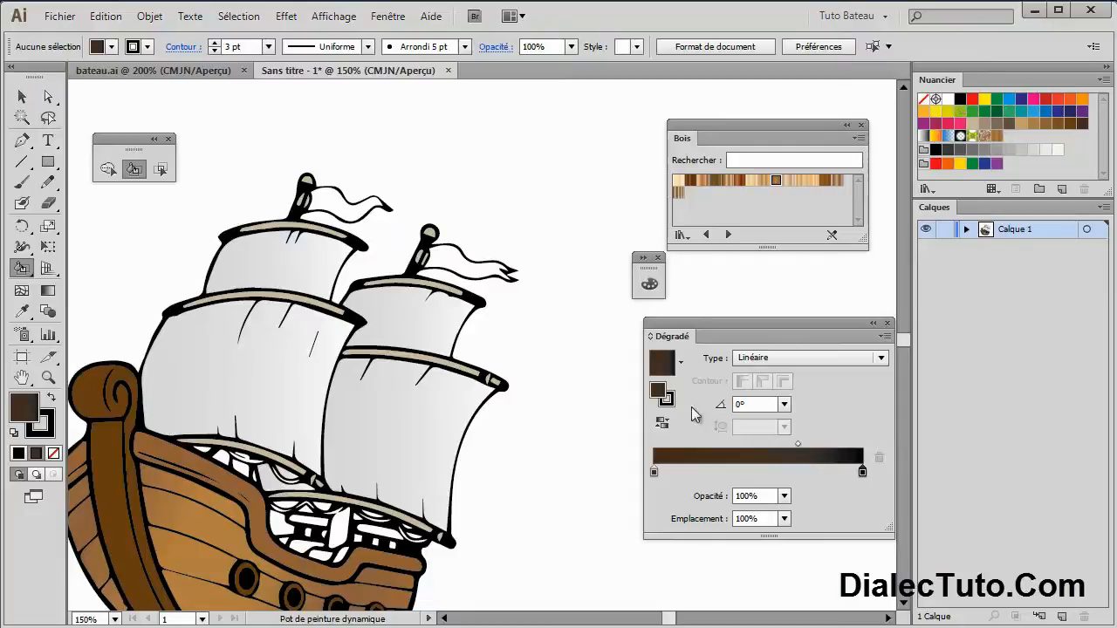
click(663, 424)
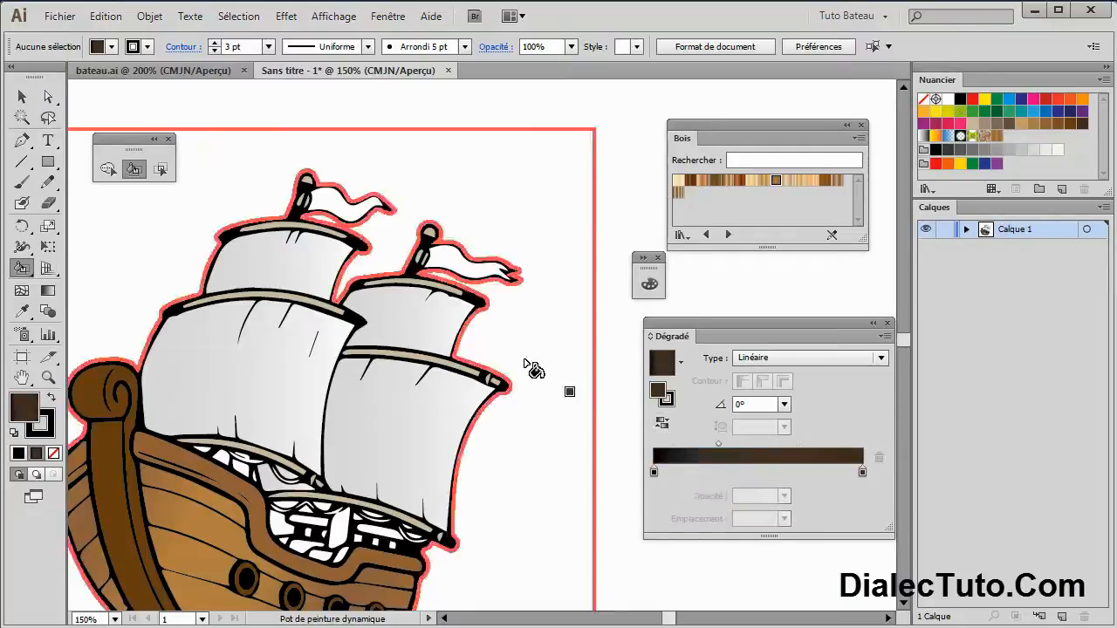
Step: Fill the flags on both masts with the black to dark brown gradient
click(471, 275)
click(349, 201)
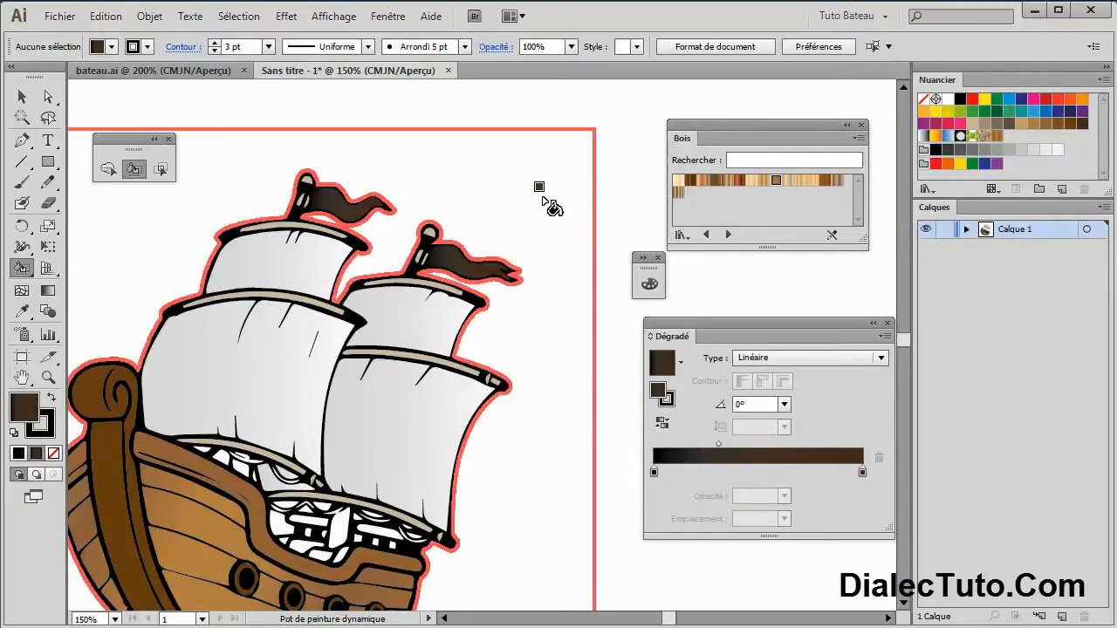
key(ctrl+minus)
key(ctrl+minus)
key(ctrl+plus)
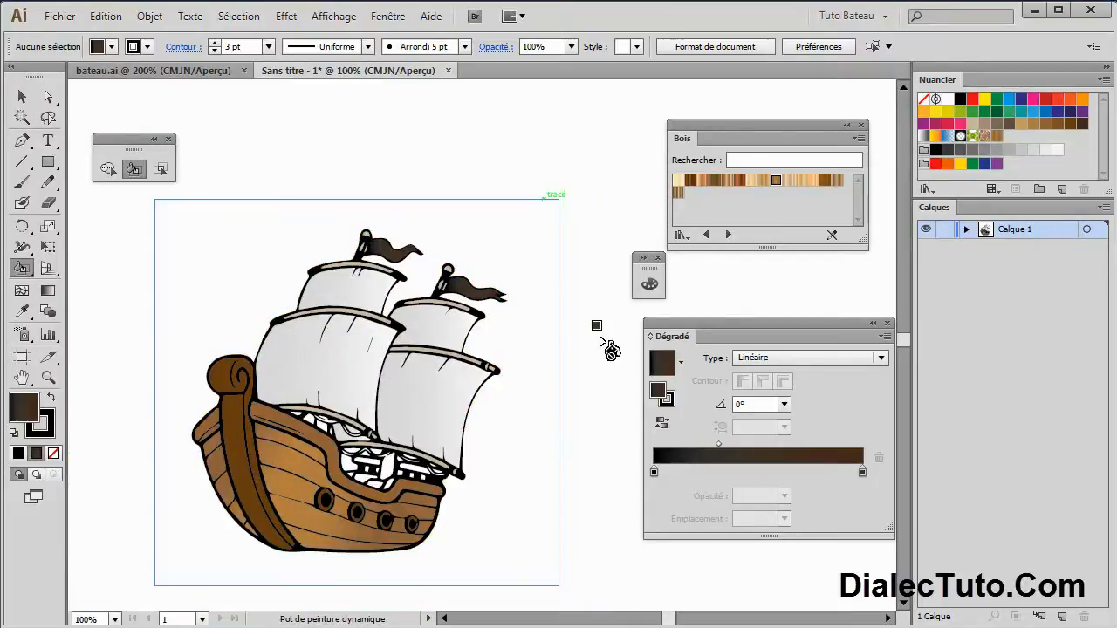
Step: Choose a plain light grey and fill the curved rope pieces beneath the right mast's bottom yard
key(ctrl+plus)
key(ctrl+plus)
drag(411, 399, 490, 226)
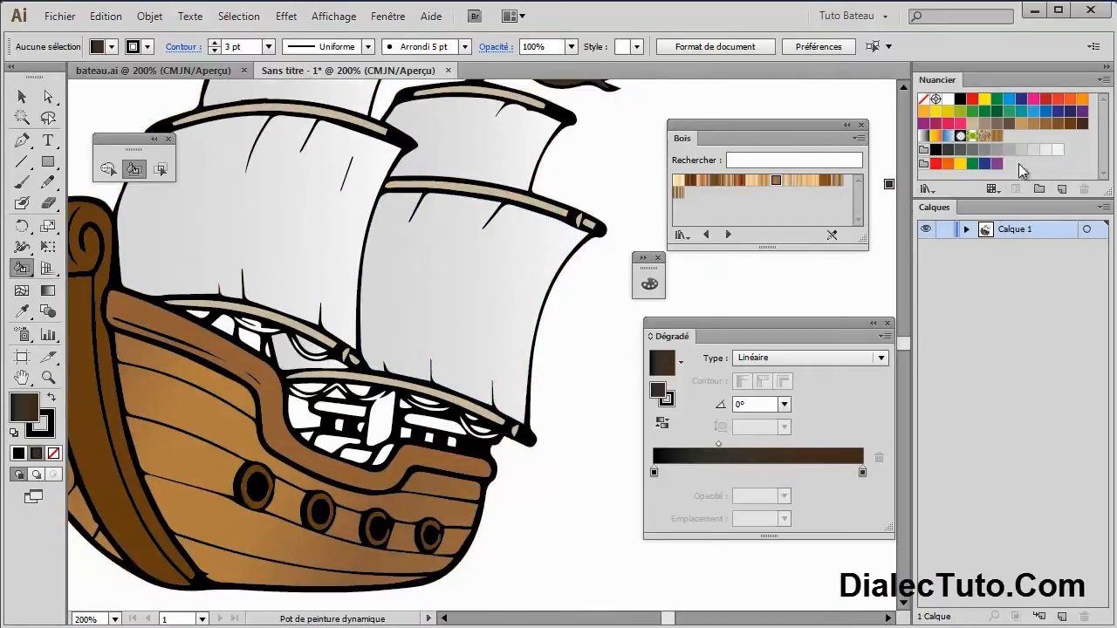
click(1023, 152)
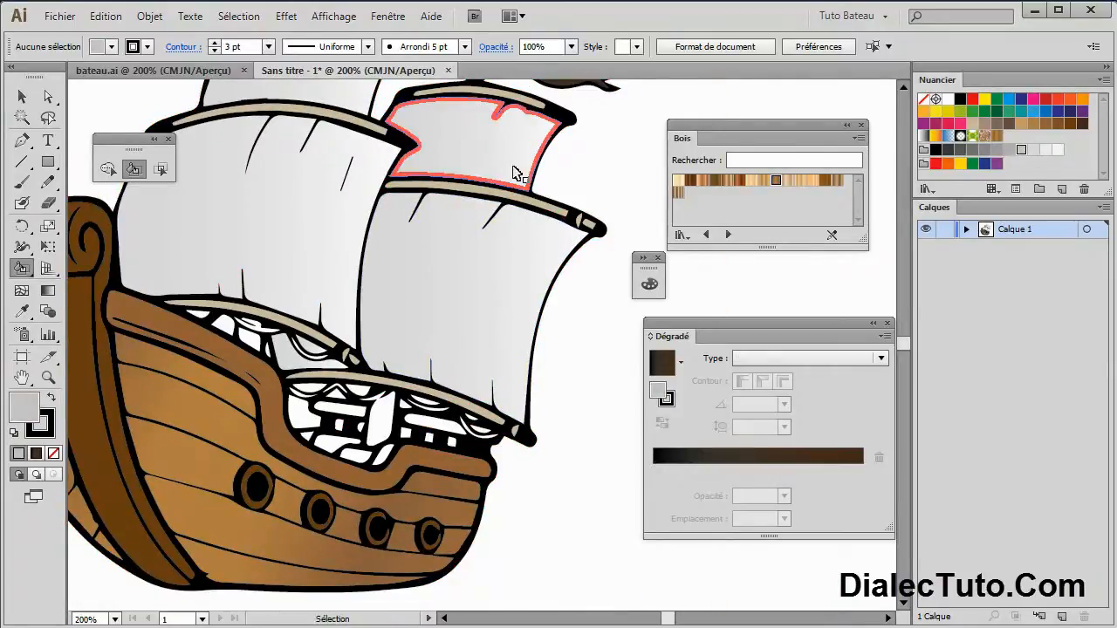
key(ctrl+plus)
key(ctrl+plus)
key(ctrl+plus)
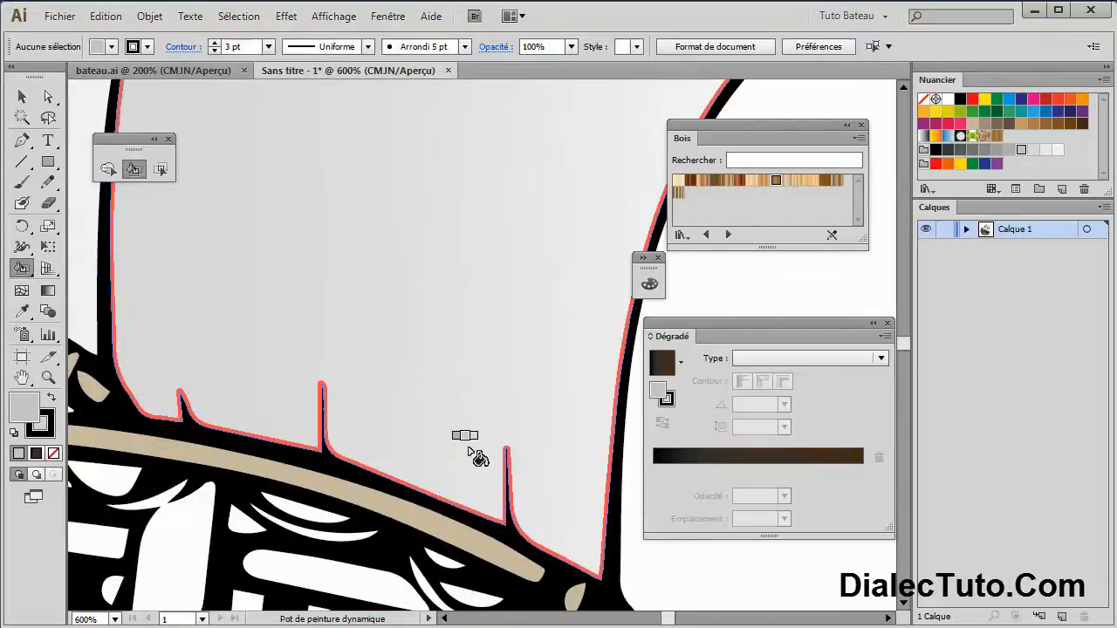
drag(449, 504, 437, 362)
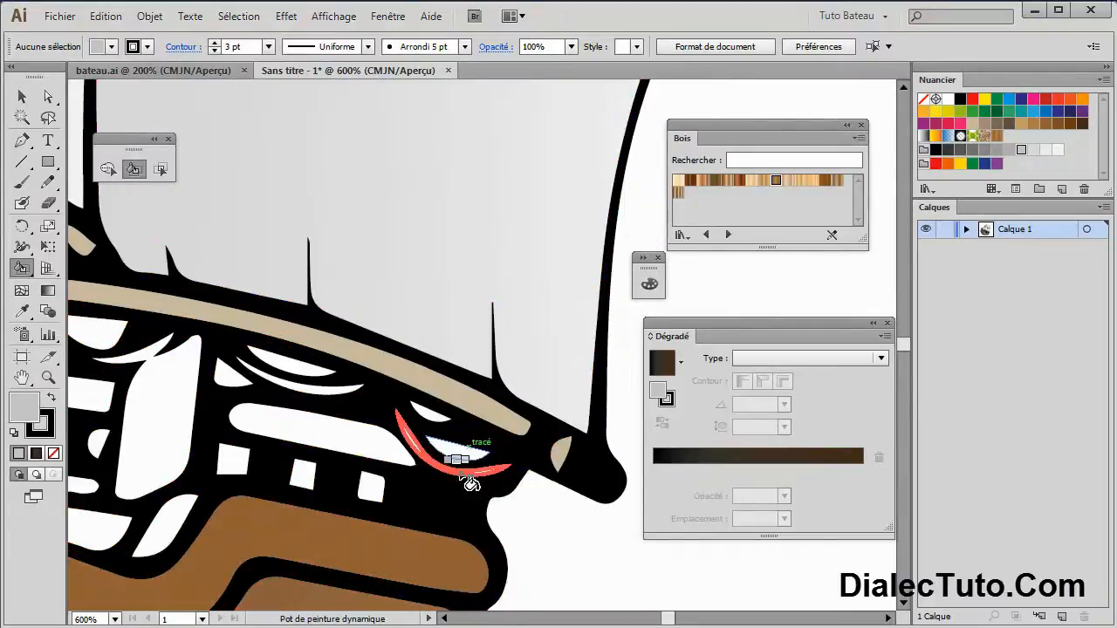
drag(294, 424, 553, 537)
click(428, 435)
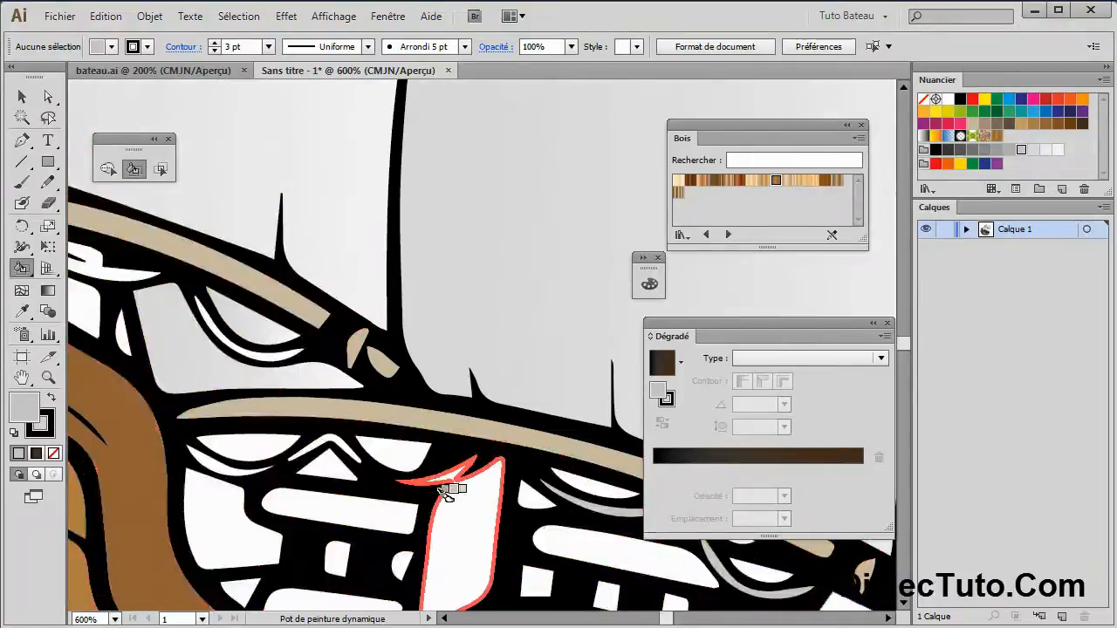
Step: Fill the curved rope under the left mast's bottom yard and the leftmost curved and peaked ropes under the right one with light grey
drag(240, 364, 498, 515)
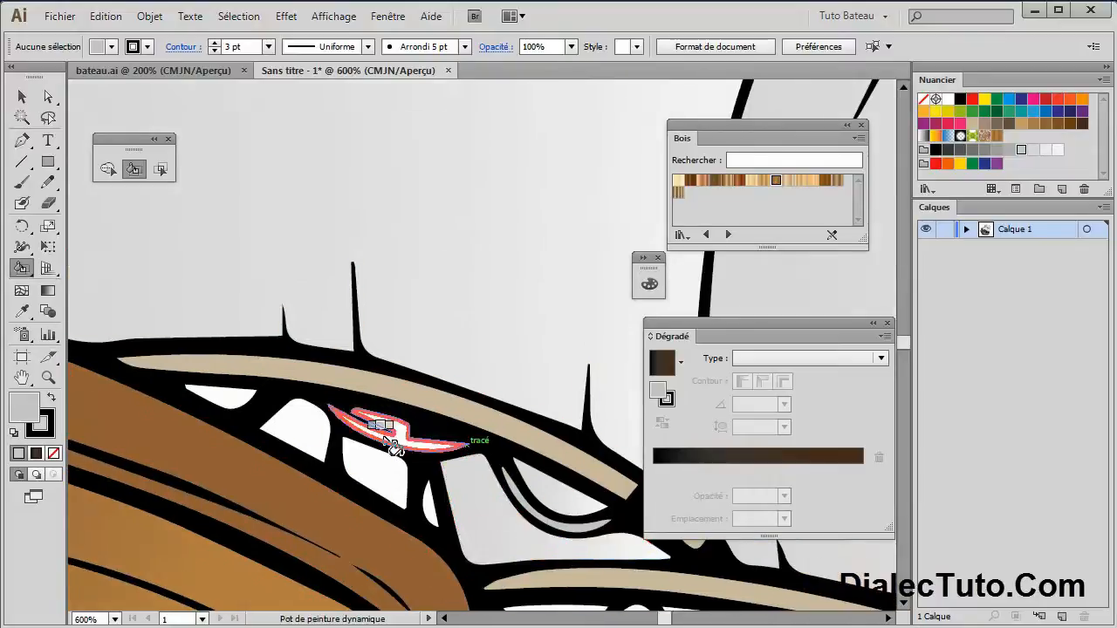
drag(430, 465, 280, 334)
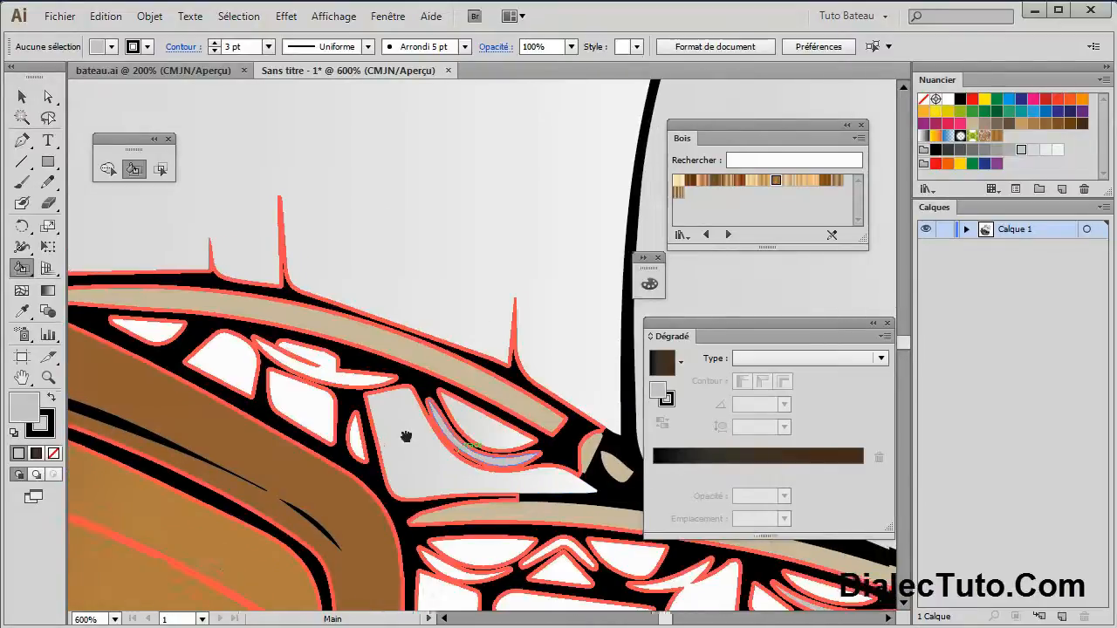
click(381, 512)
drag(453, 525, 331, 467)
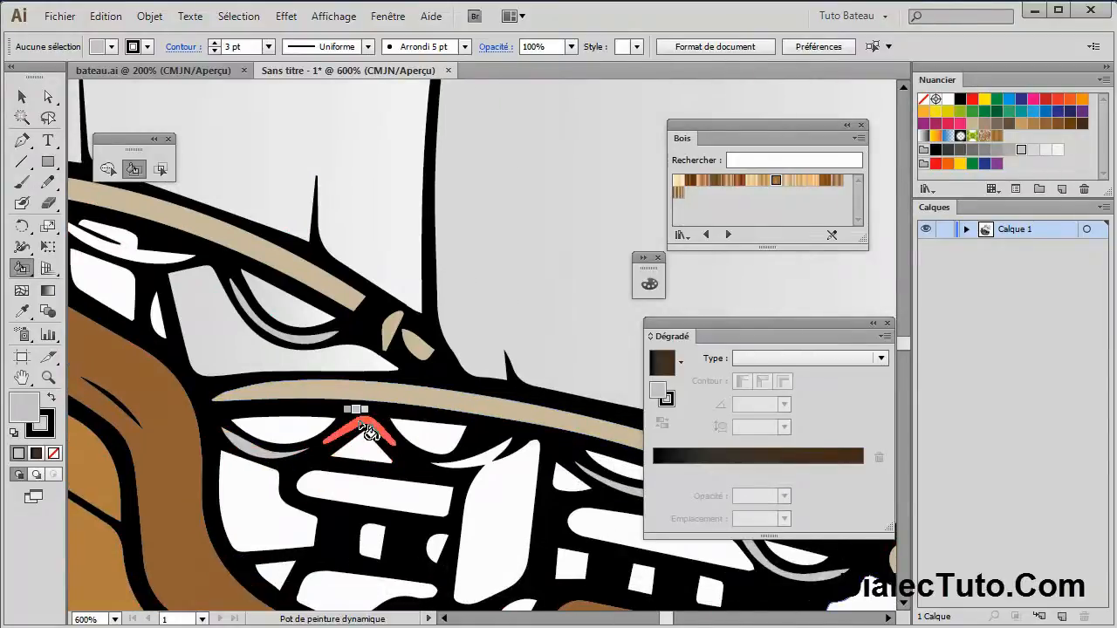
click(361, 424)
drag(454, 495, 504, 538)
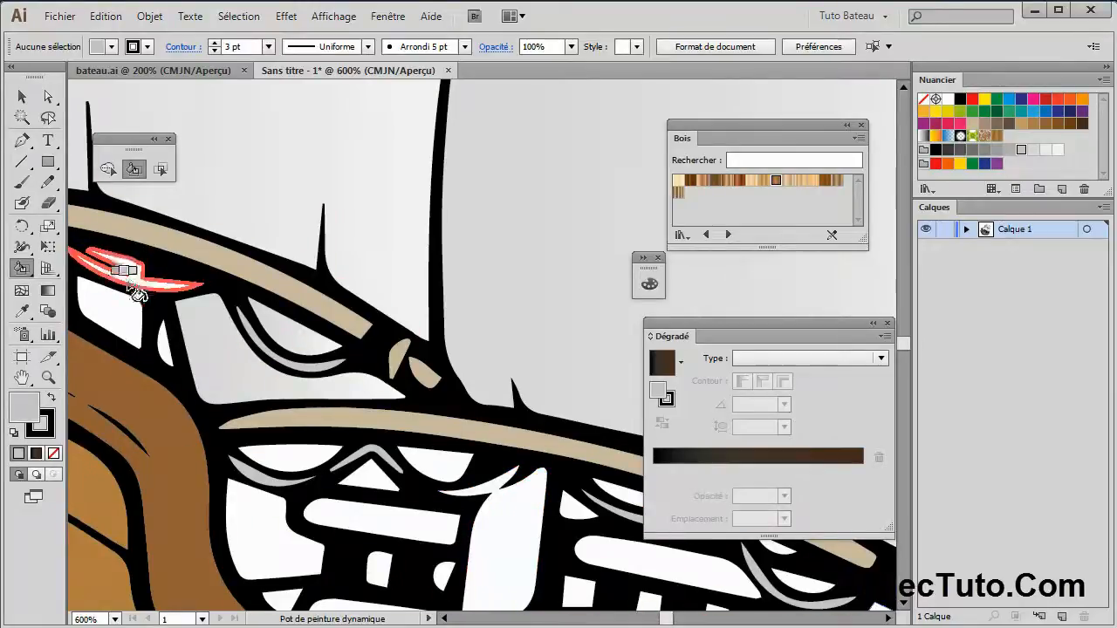
Step: Try to fill the first curved rope under the left mast's bottom yard and the rope joined to the right mast with light grey
mouse_move(197, 339)
mouse_down()
mouse_move(301, 423)
mouse_move(205, 340)
mouse_up()
click(251, 369)
click(477, 517)
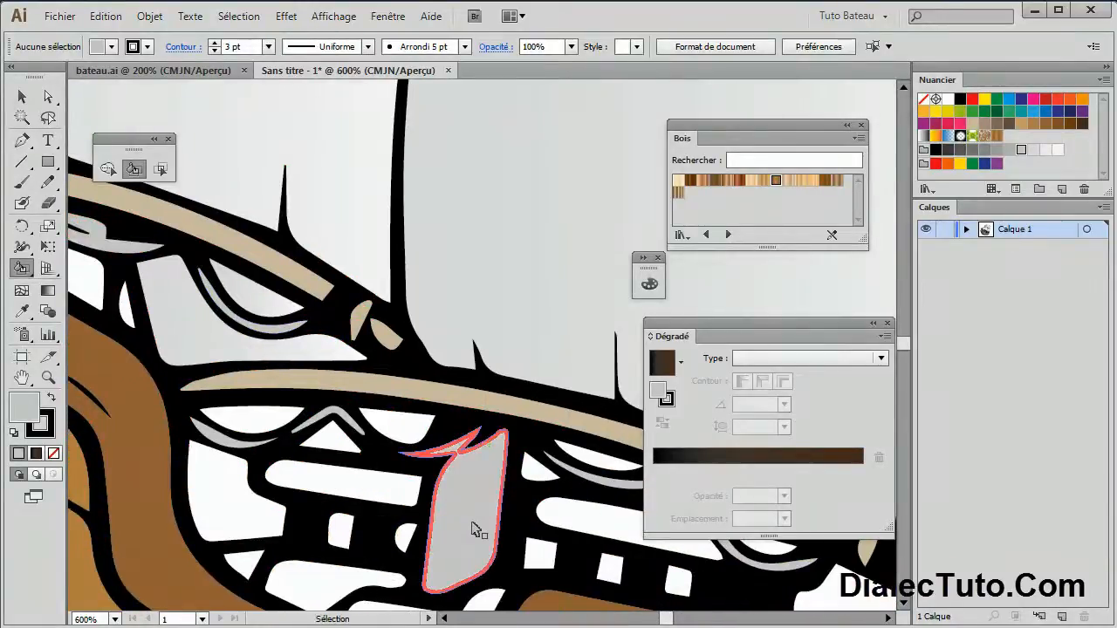
key(ctrl+minus)
key(ctrl+minus)
key(ctrl+minus)
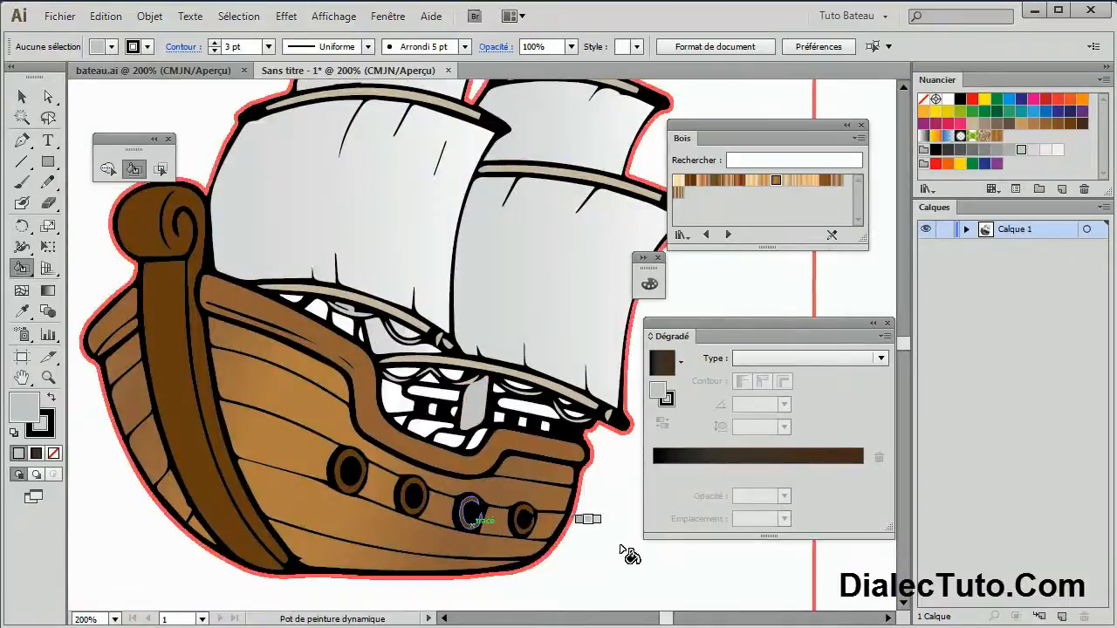
Step: Undo the last two fills on the ropes
click(104, 16)
click(131, 36)
click(105, 15)
click(131, 36)
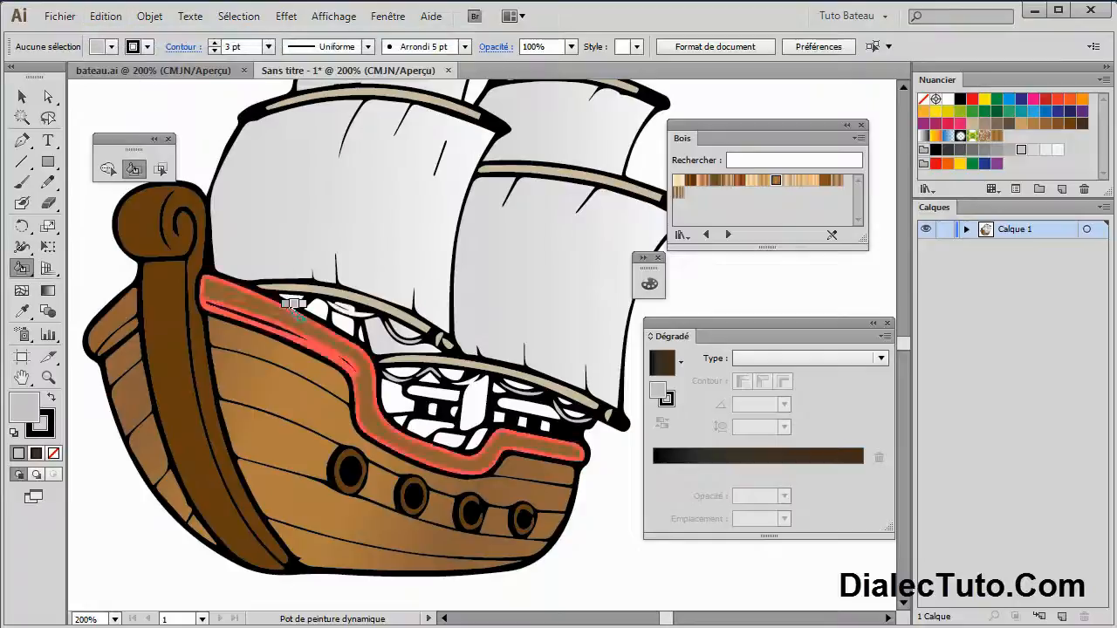
Step: Draw a short straight line across the gap separating the curved rope from the white shape above it under the left mast's bottom yard
scroll(358, 319, up, 3)
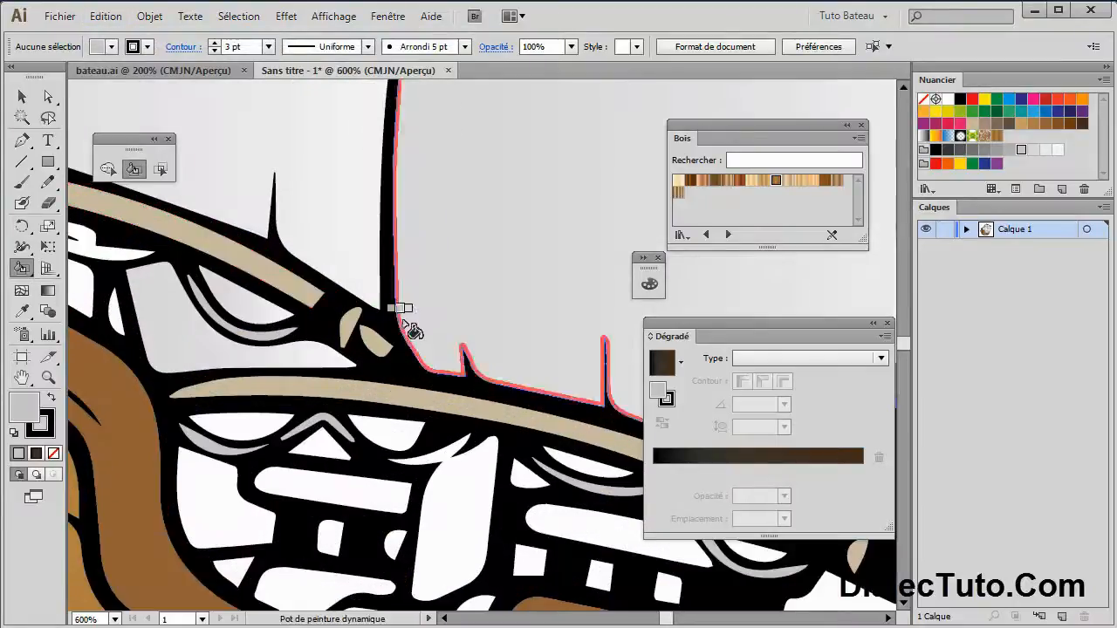
drag(387, 357, 463, 394)
scroll(473, 364, up, 1)
drag(384, 357, 424, 317)
scroll(429, 319, up, 2)
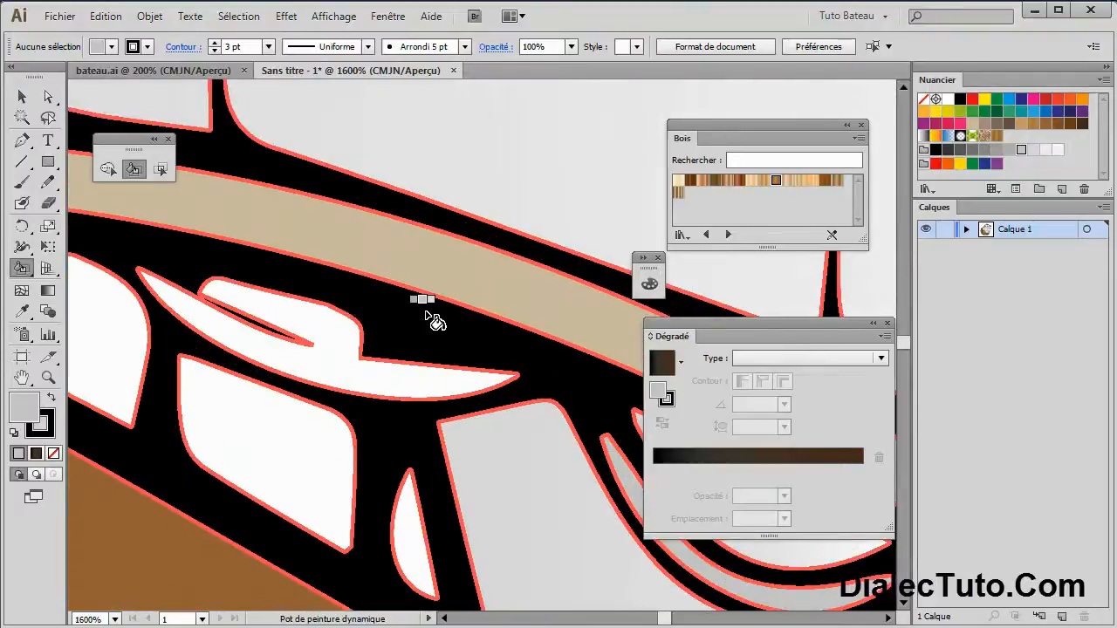
click(22, 161)
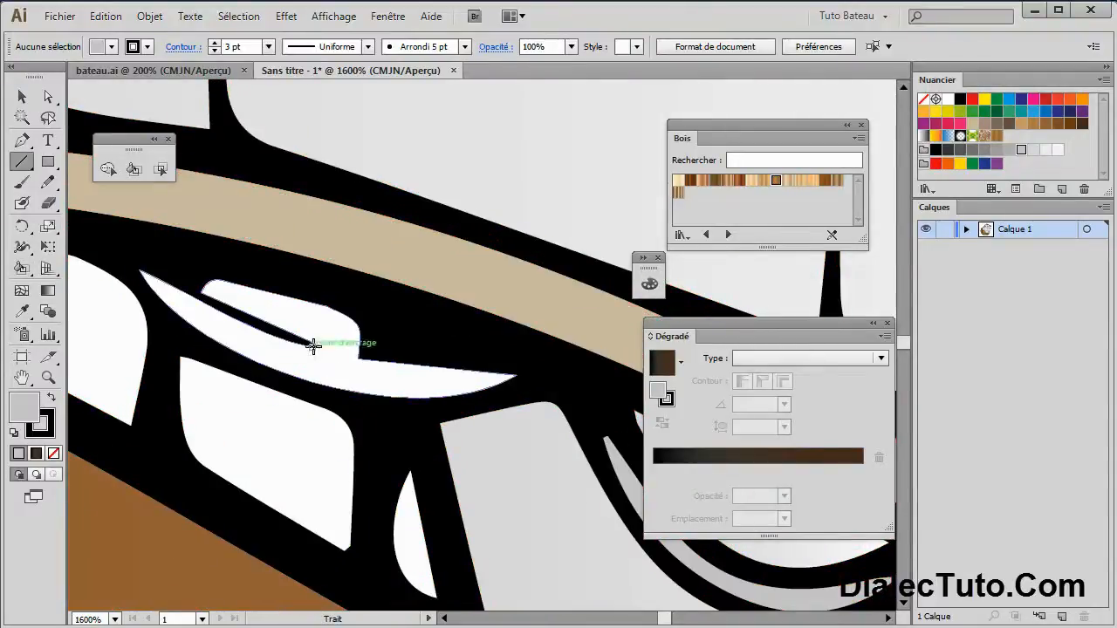
drag(315, 350, 366, 363)
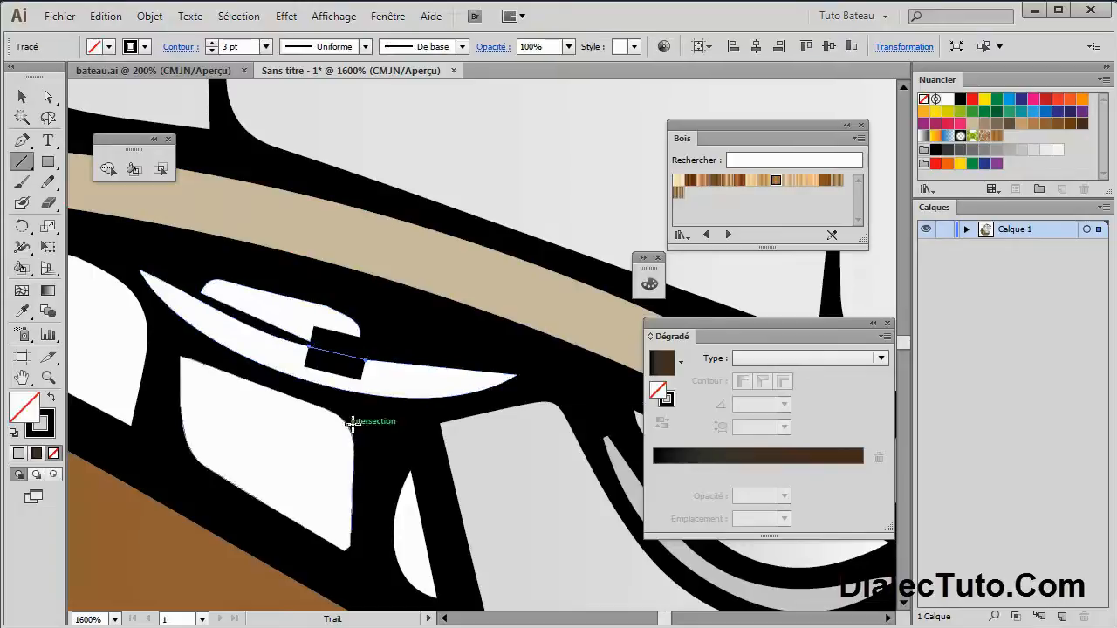
Step: Set the stroke weight of the short separating line to 0,5 pt
click(212, 50)
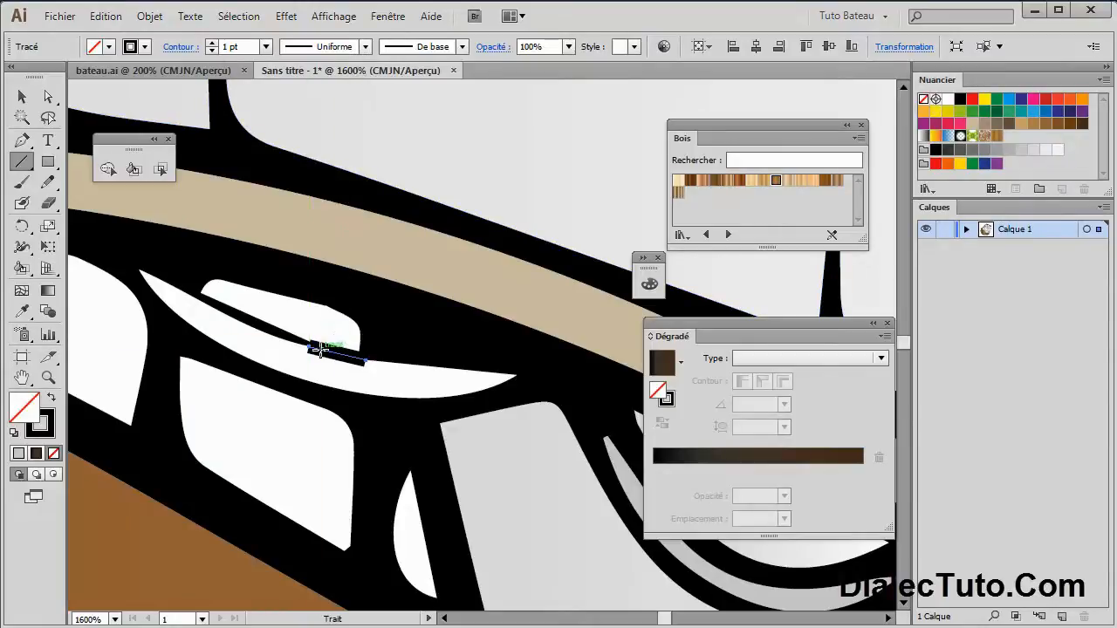
click(22, 96)
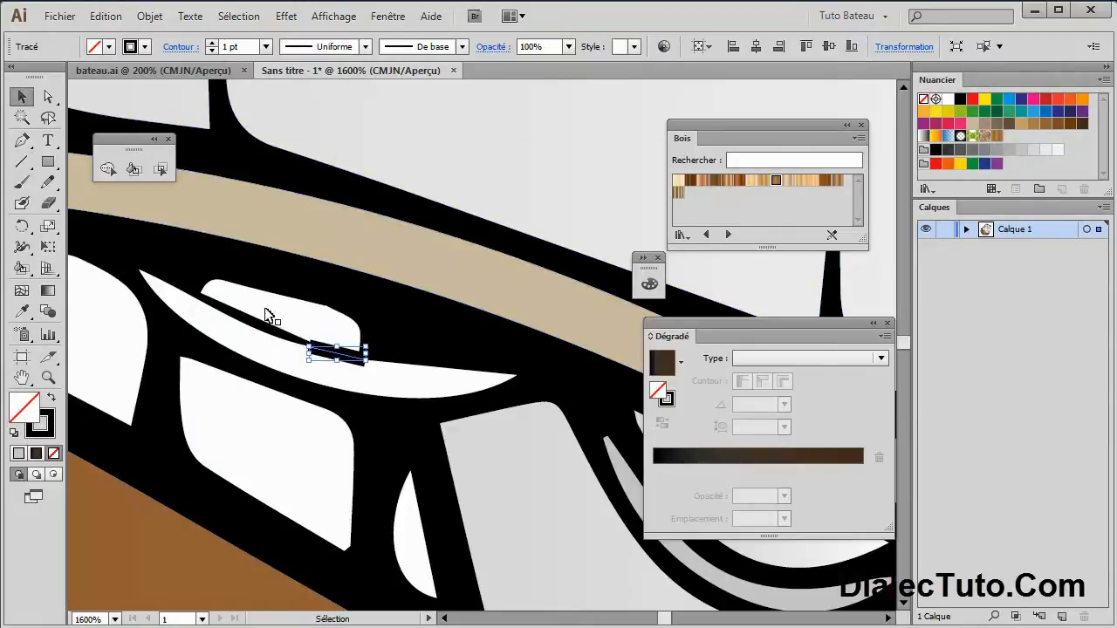
click(343, 382)
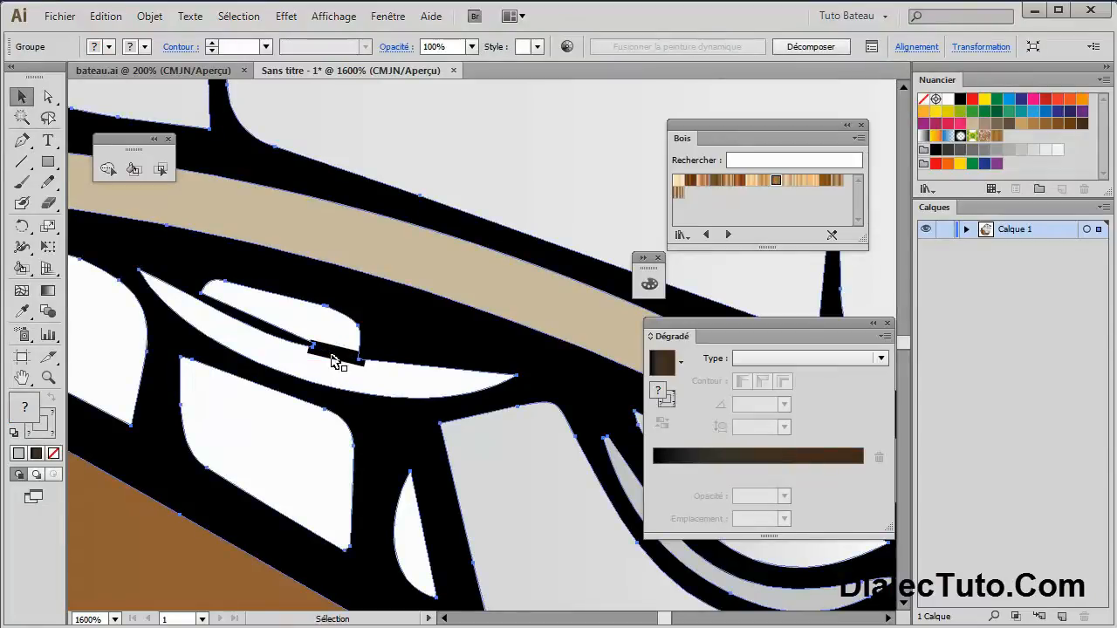
click(331, 353)
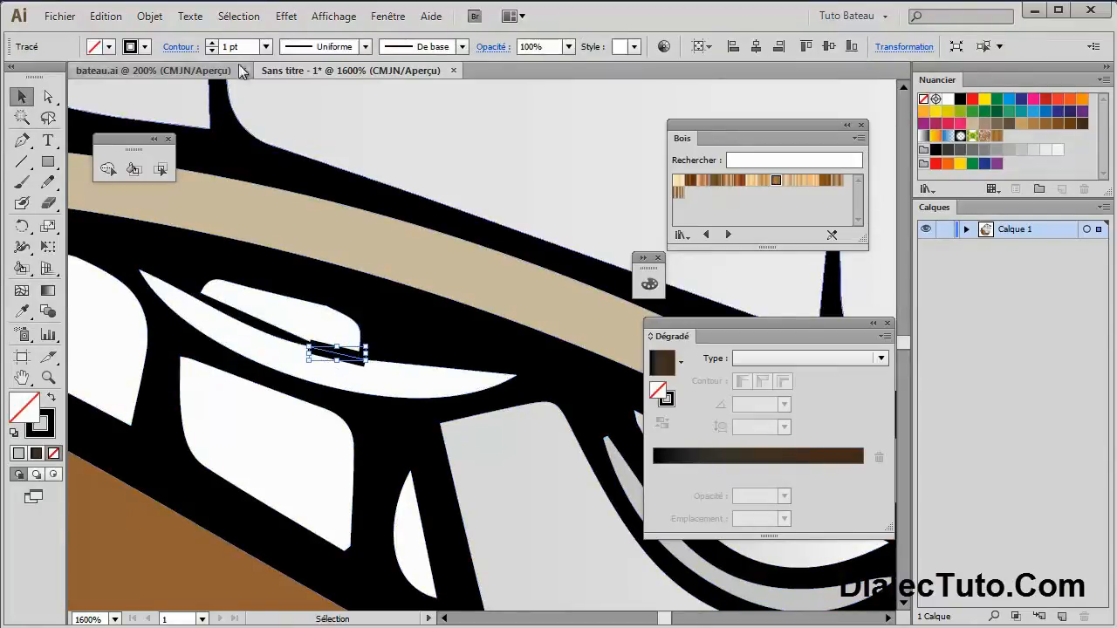
click(266, 46)
click(286, 84)
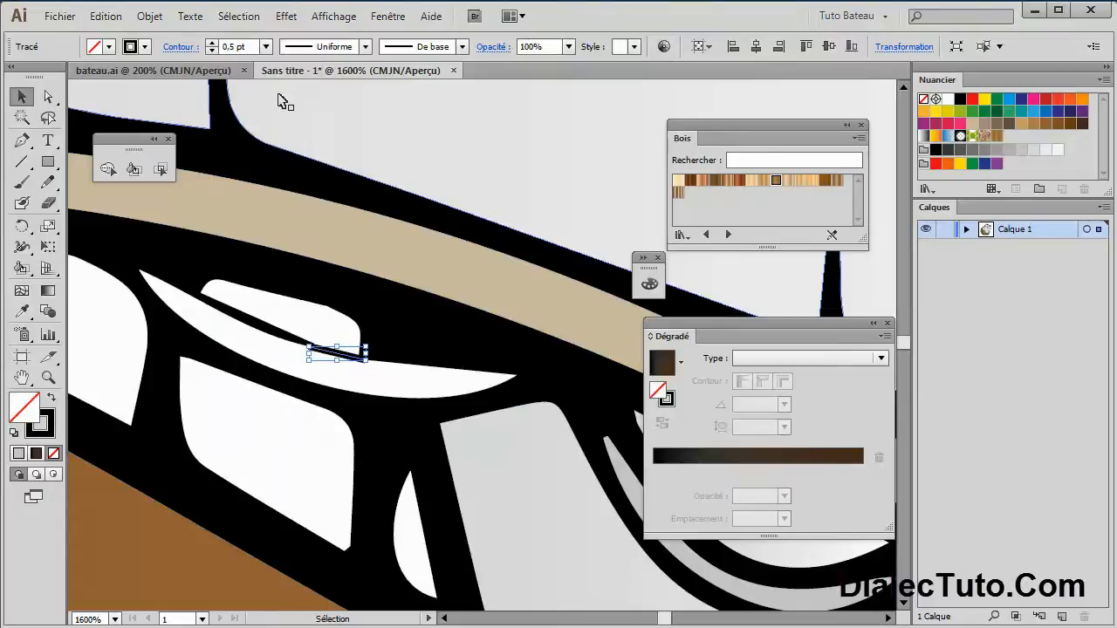
Step: Draw a short line separating the curved rope from the right mast under its bottom yard, and shift it slightly to close the gap
click(417, 378)
mouse_move(343, 383)
mouse_down()
mouse_move(339, 294)
mouse_move(209, 249)
mouse_move(267, 217)
mouse_move(402, 232)
mouse_up()
scroll(403, 233, down, 1)
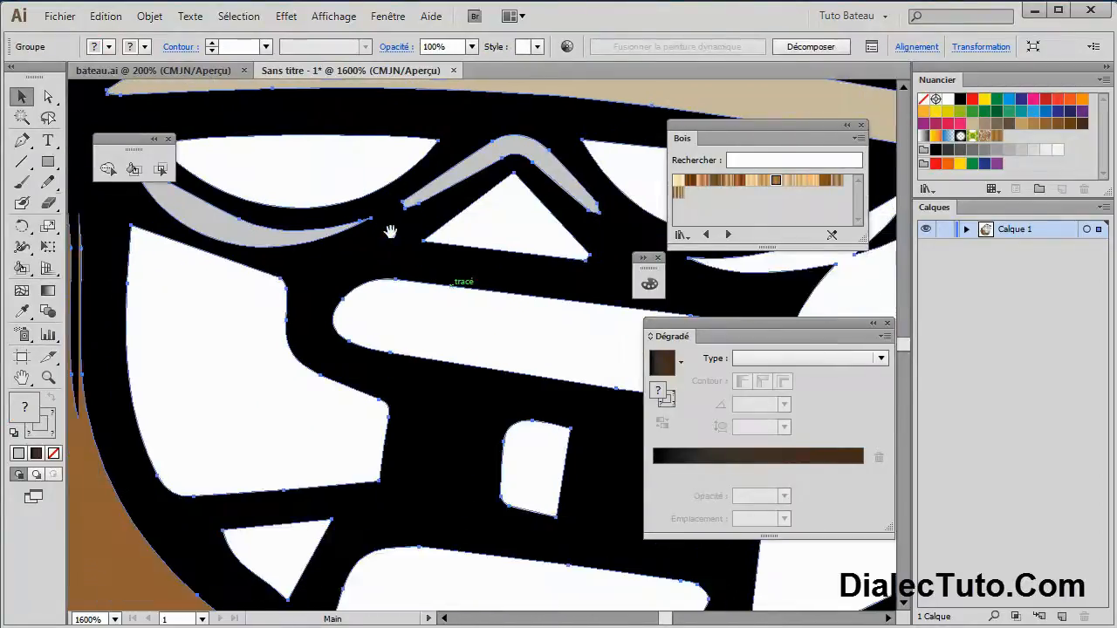
scroll(391, 235, down, 2)
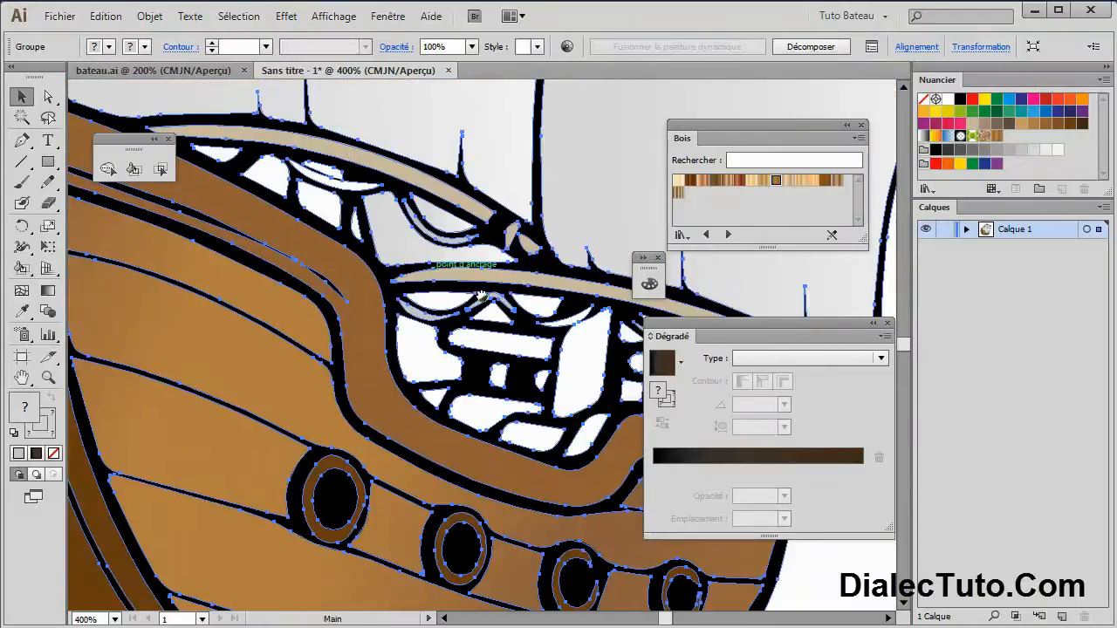
scroll(332, 277, up, 5)
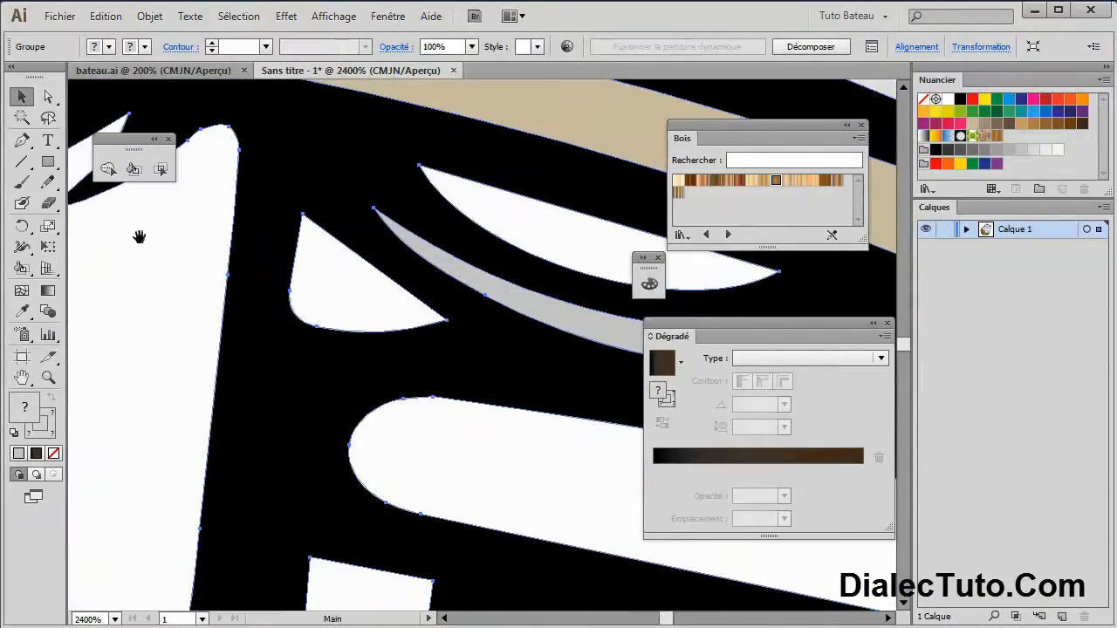
drag(140, 236, 500, 373)
click(22, 162)
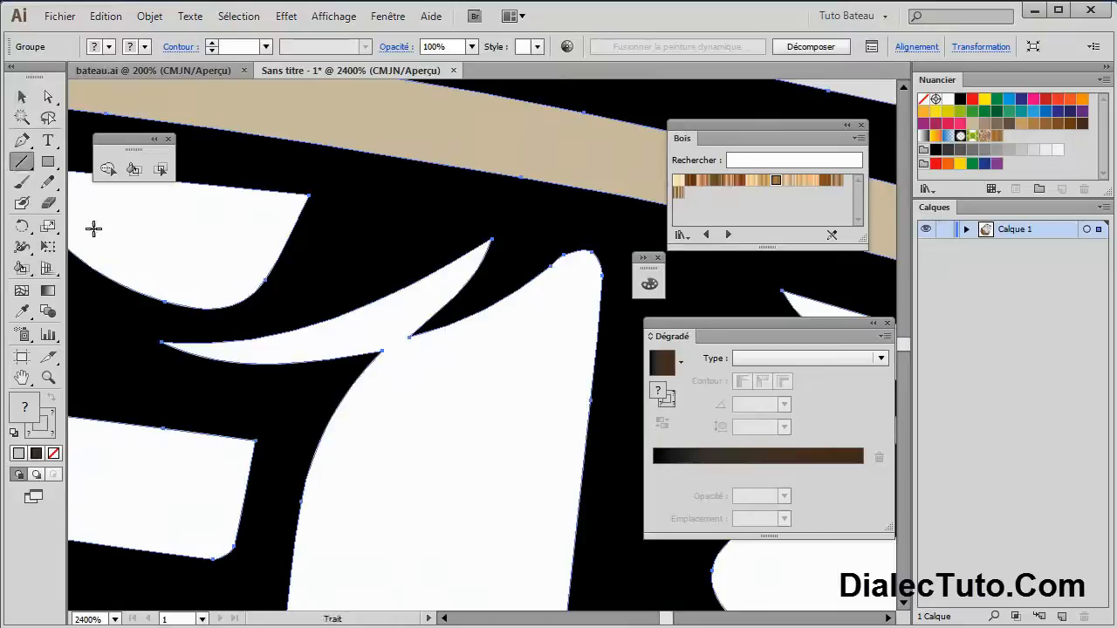
drag(409, 334, 359, 362)
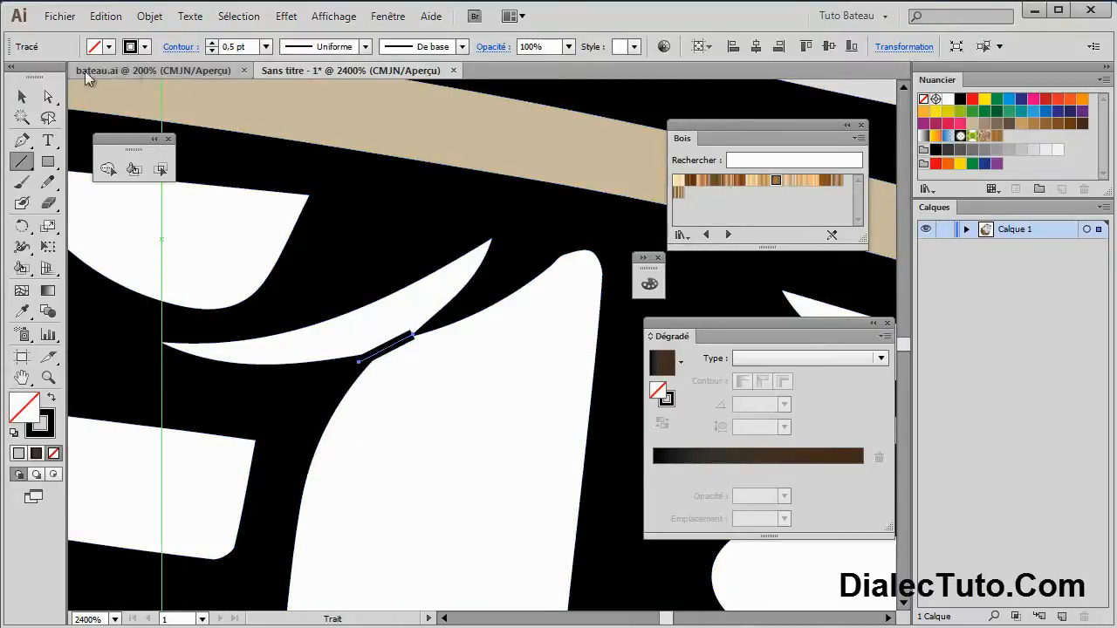
click(22, 96)
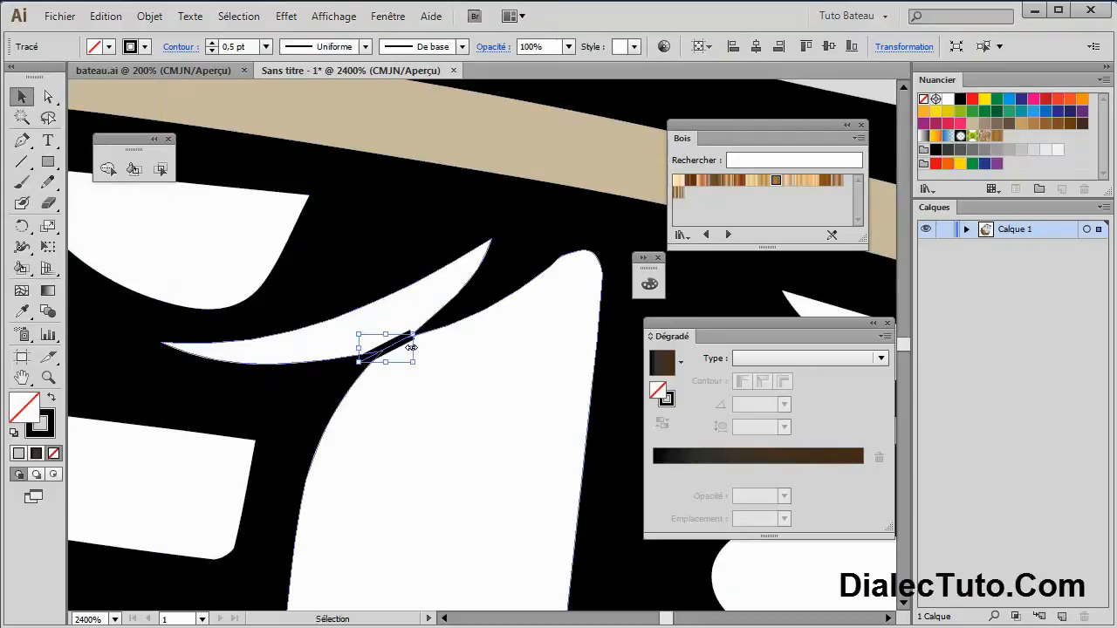
drag(399, 347, 406, 343)
Step: Target everything on Calque 1 and merge it, including the two separating lines, into the Live Paint group
key(ctrl+a)
key(ctrl+minus)
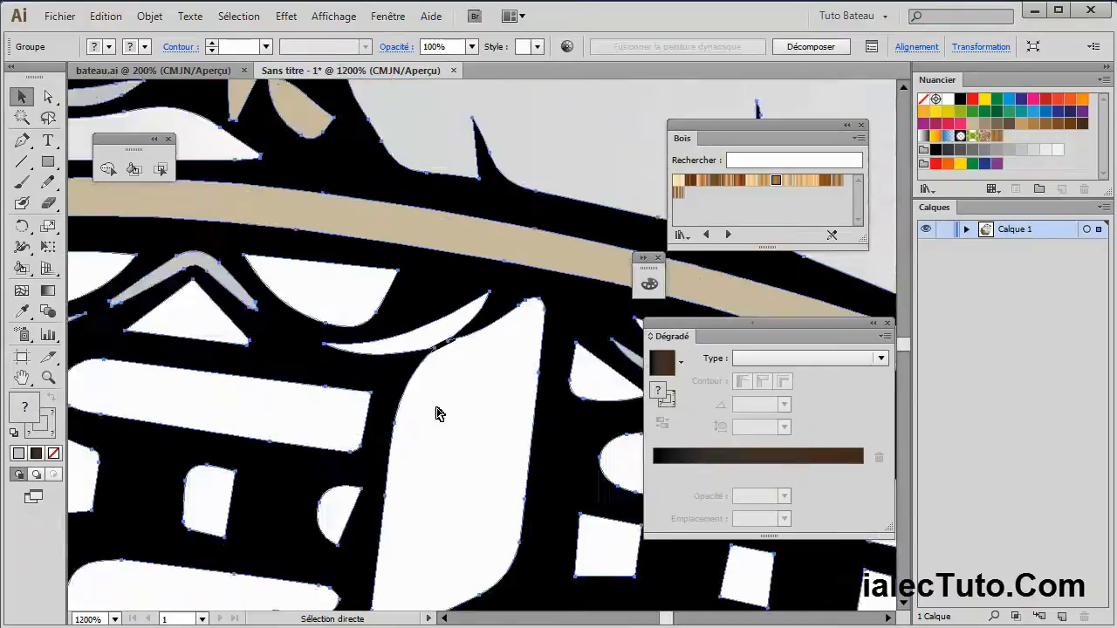
key(ctrl+minus)
key(ctrl+minus)
key(ctrl+minus)
key(ctrl+minus)
key(ctrl+minus)
key(ctrl+minus)
key(space)
drag(499, 240, 433, 354)
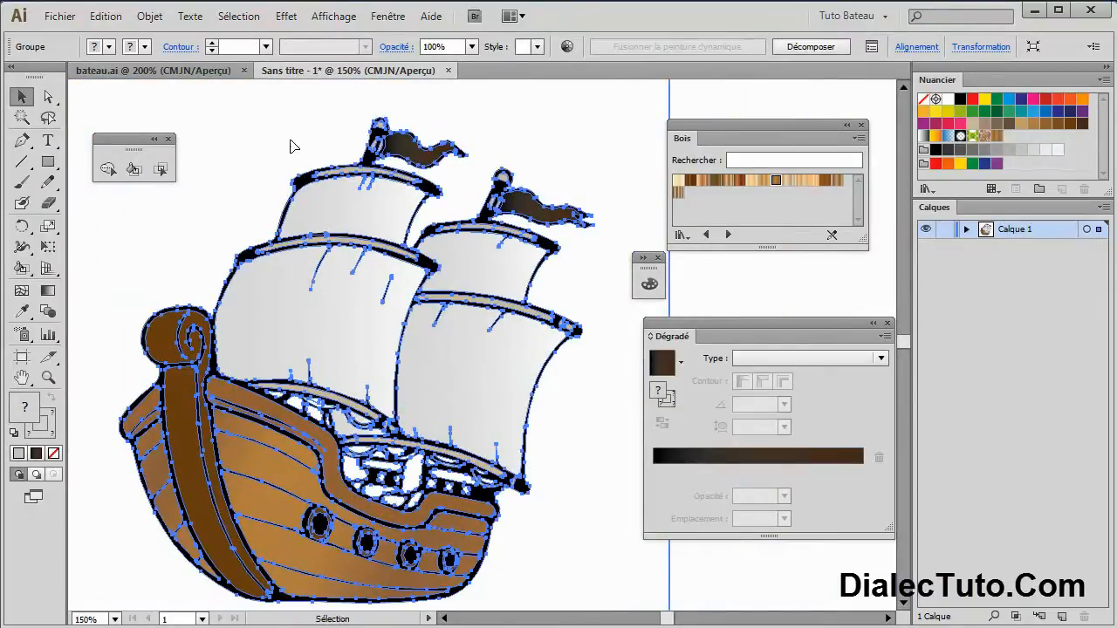
click(1087, 231)
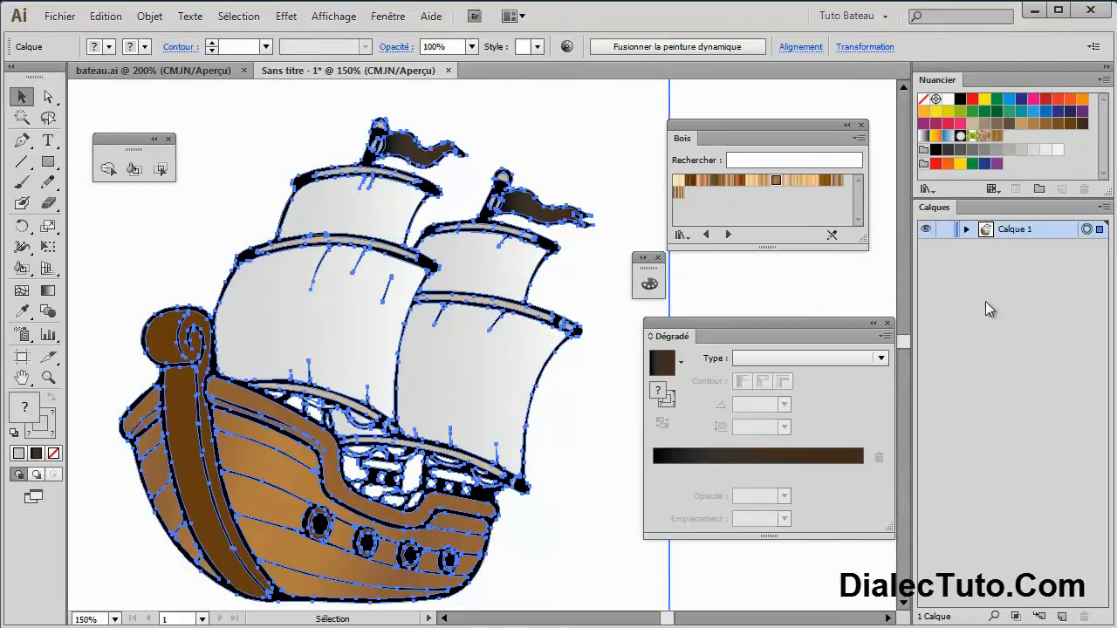
click(149, 15)
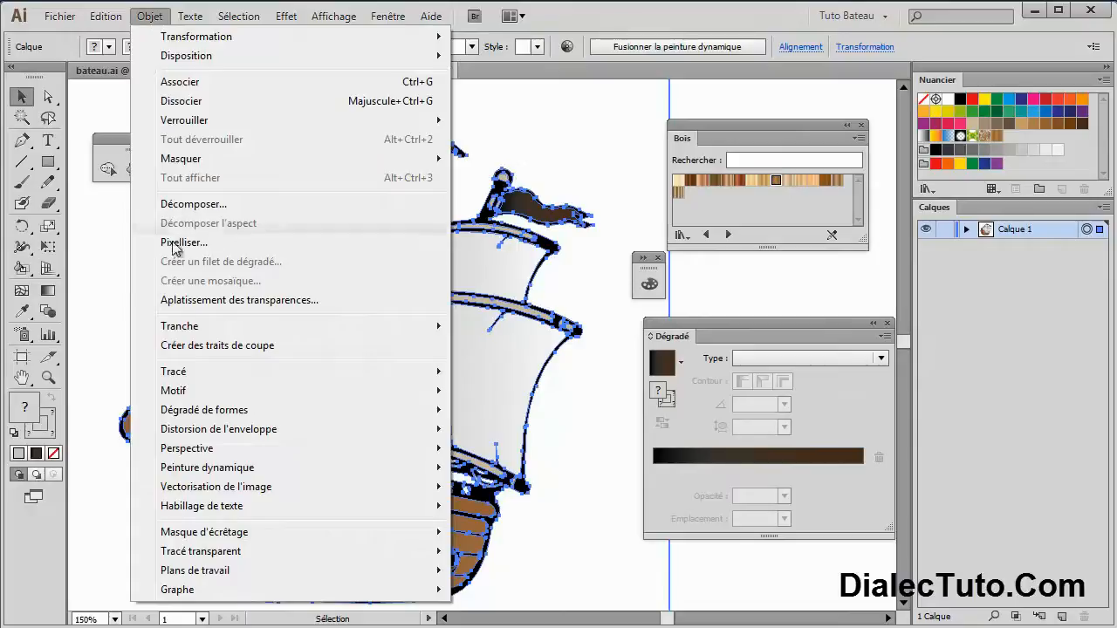
mouse_move(212, 472)
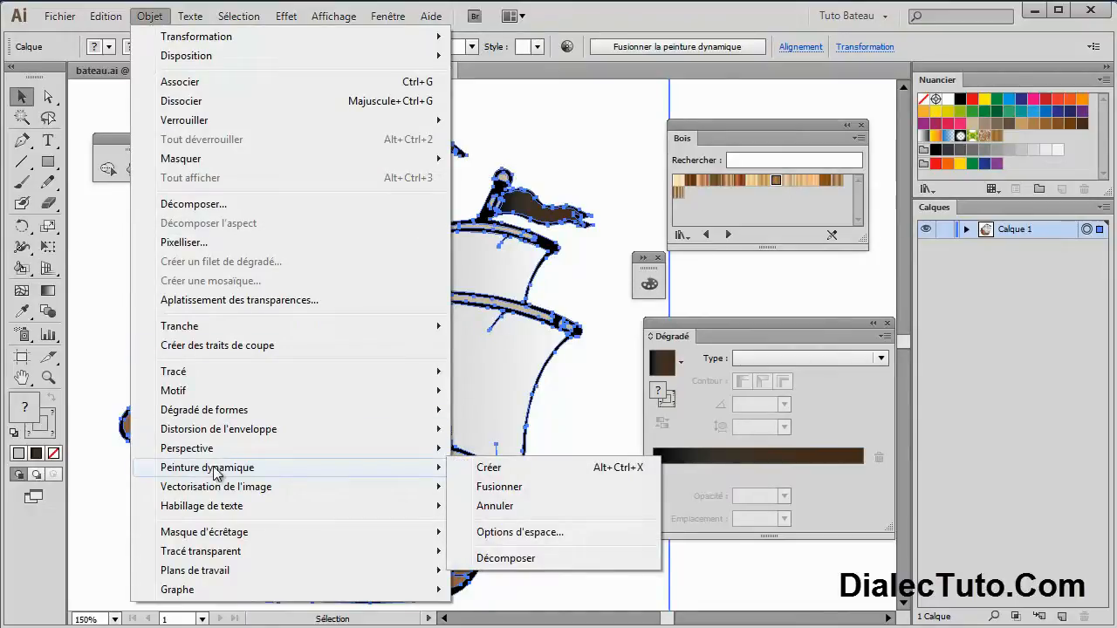
click(502, 489)
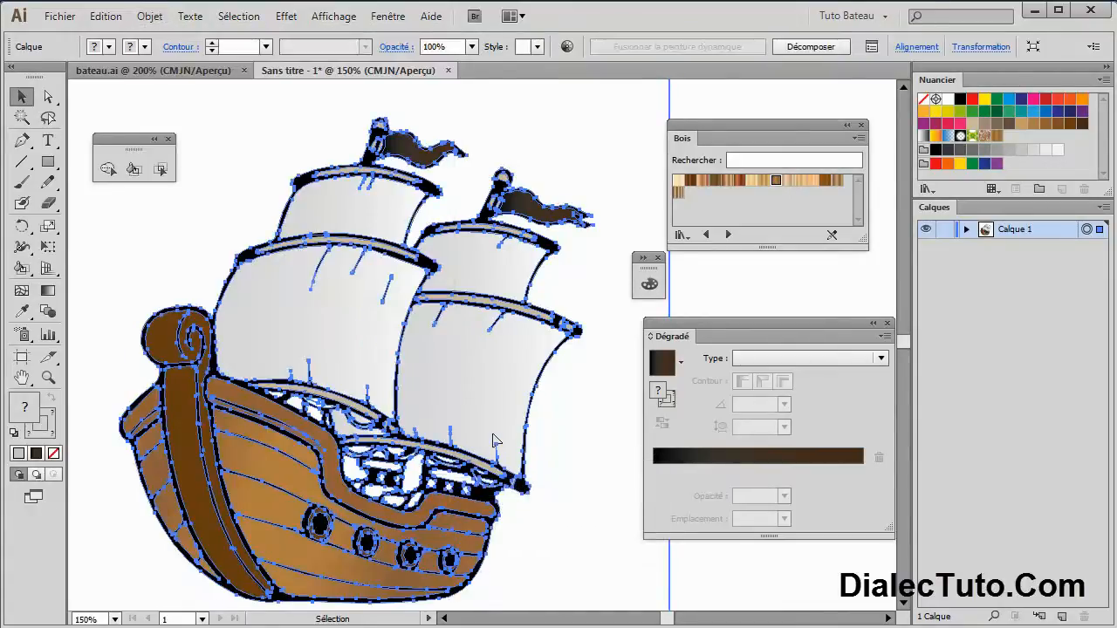
Step: Fill the separated ropes under the left mast's bottom yard and beside the right mast with light grey using Live Paint
key(ctrl+plus)
key(ctrl+plus)
key(ctrl+plus)
key(space)
drag(311, 509, 523, 281)
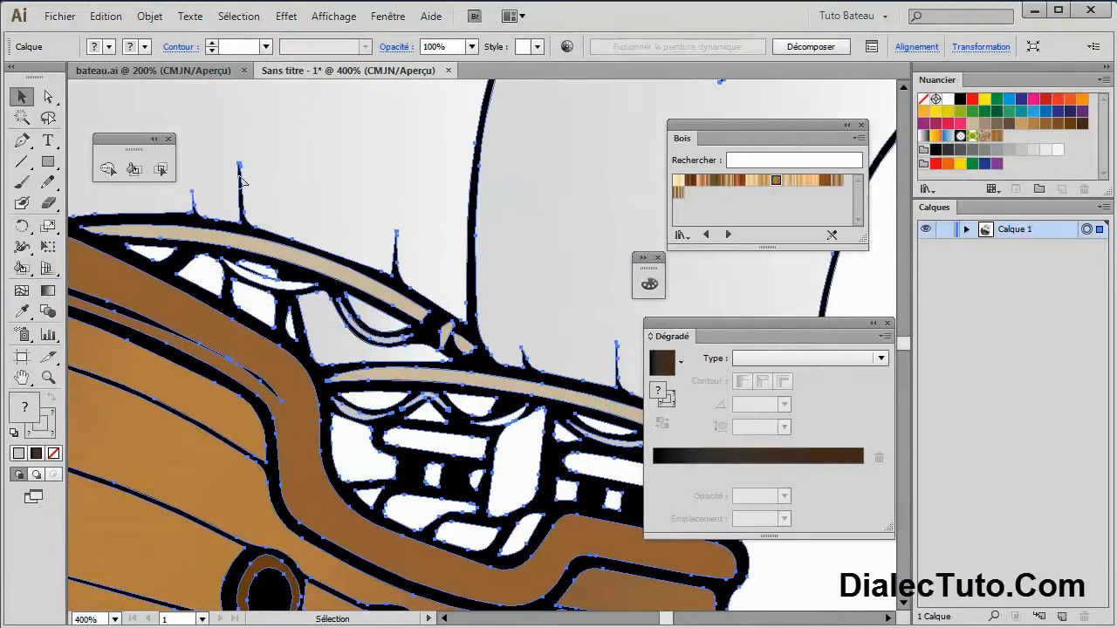
click(133, 168)
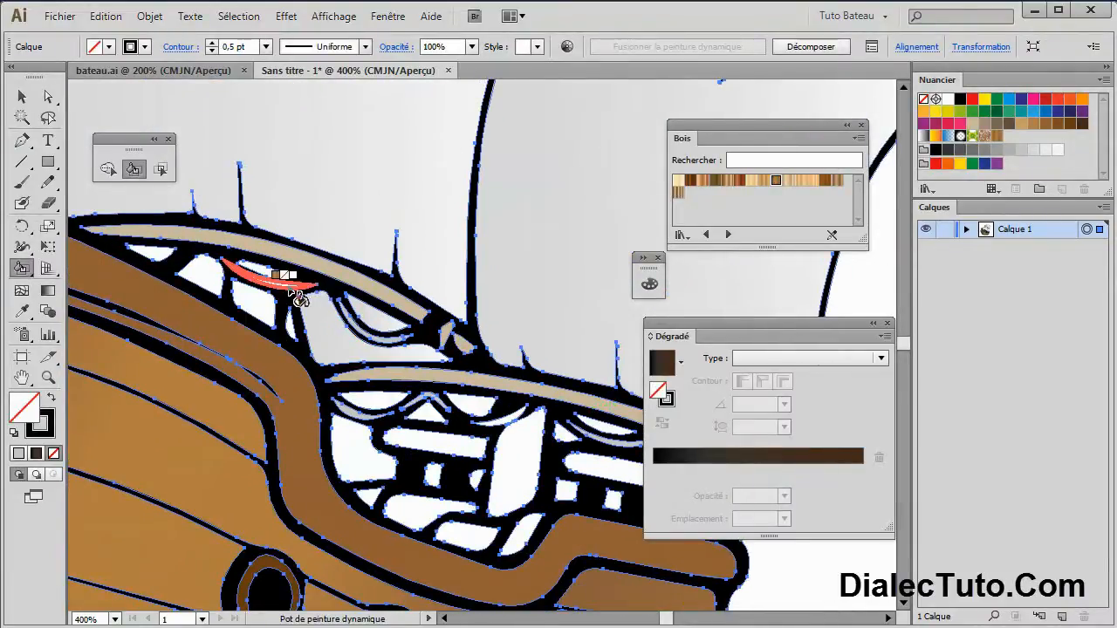
key(space)
drag(574, 395, 568, 464)
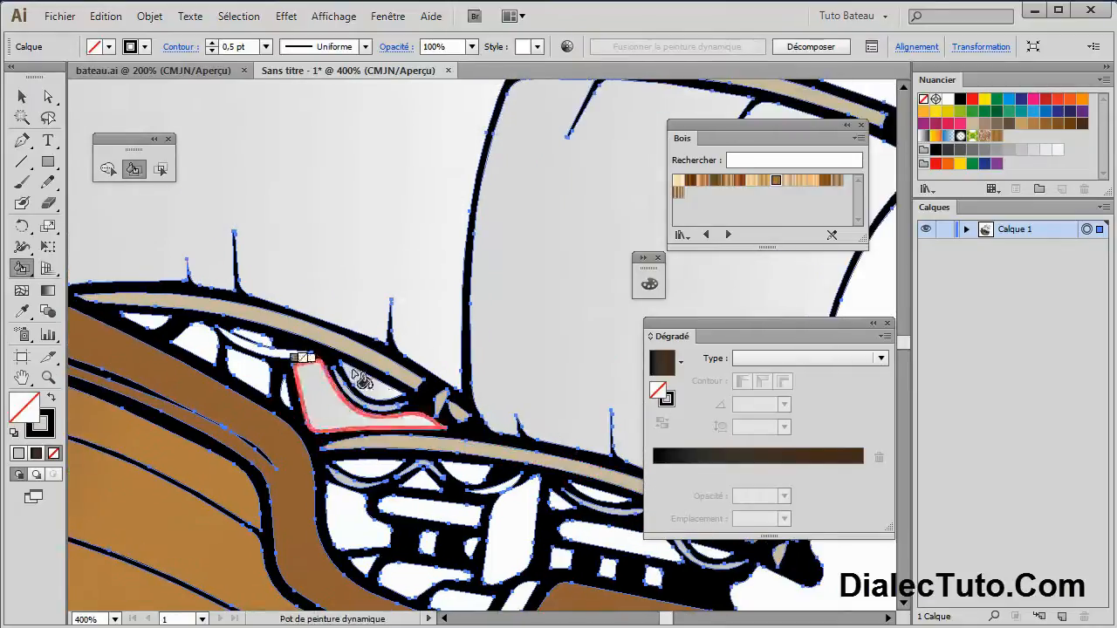
click(1022, 150)
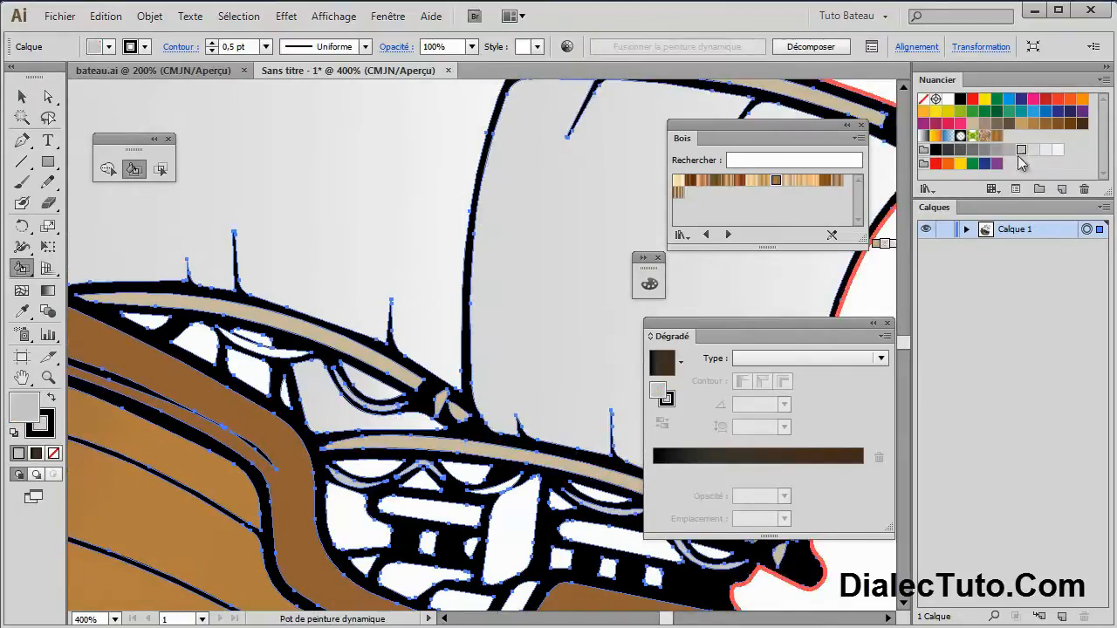
click(281, 355)
key(space)
drag(513, 421, 346, 308)
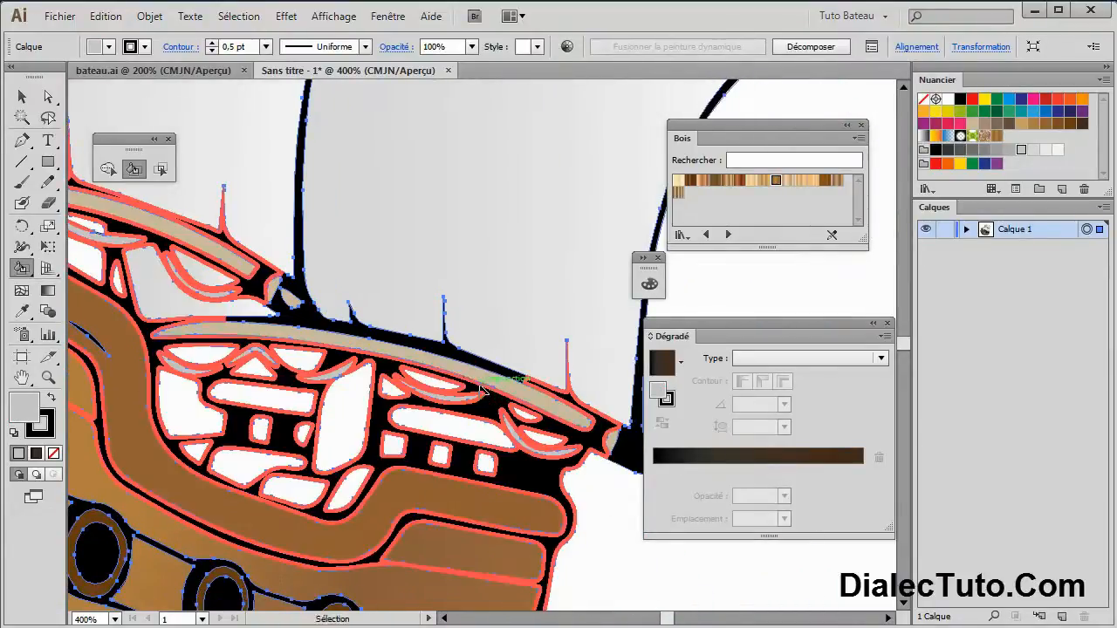
Step: Unlock Calque 1 and fill the lowest white shapes just above the ship's curved railing with light grey
key(ctrl+minus)
key(ctrl+minus)
key(ctrl+minus)
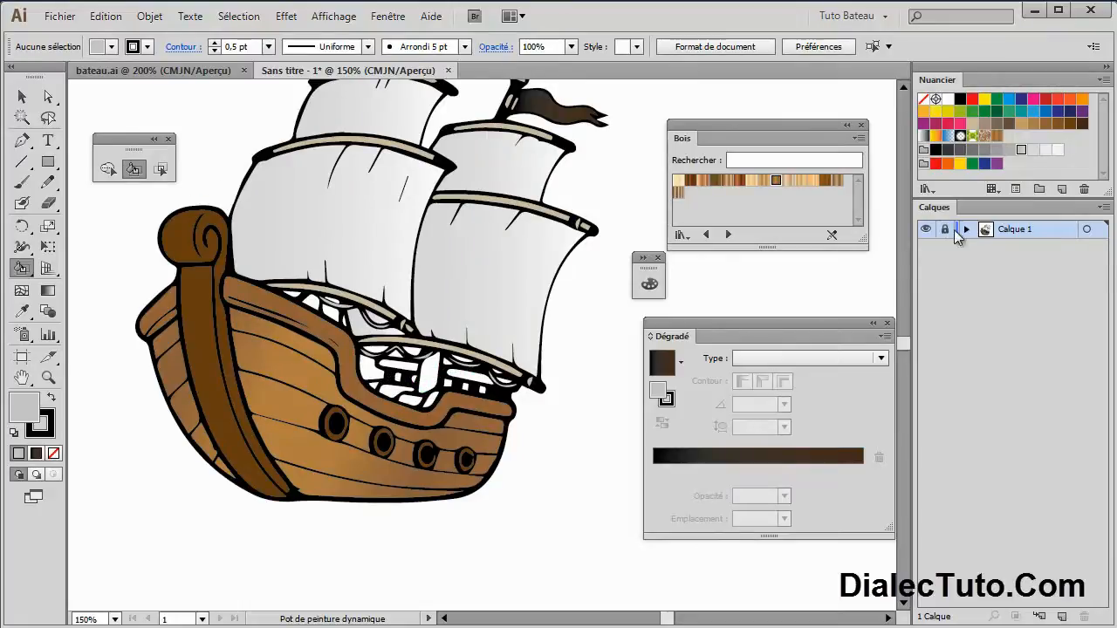
click(955, 231)
key(ctrl+plus)
key(ctrl+plus)
key(ctrl+plus)
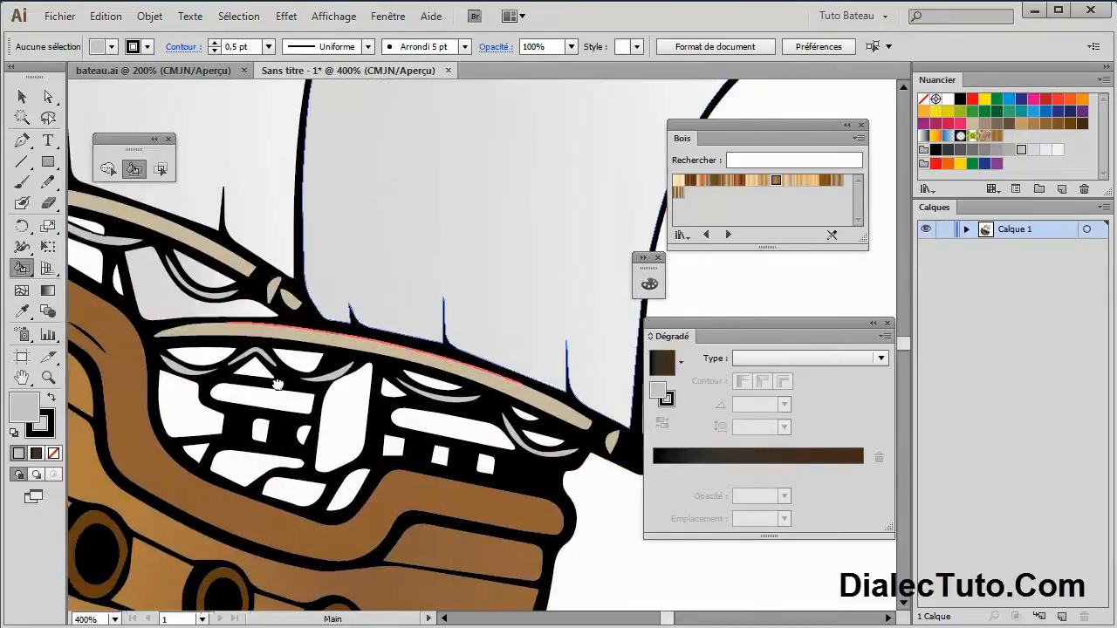
drag(276, 384, 385, 284)
click(347, 365)
click(397, 384)
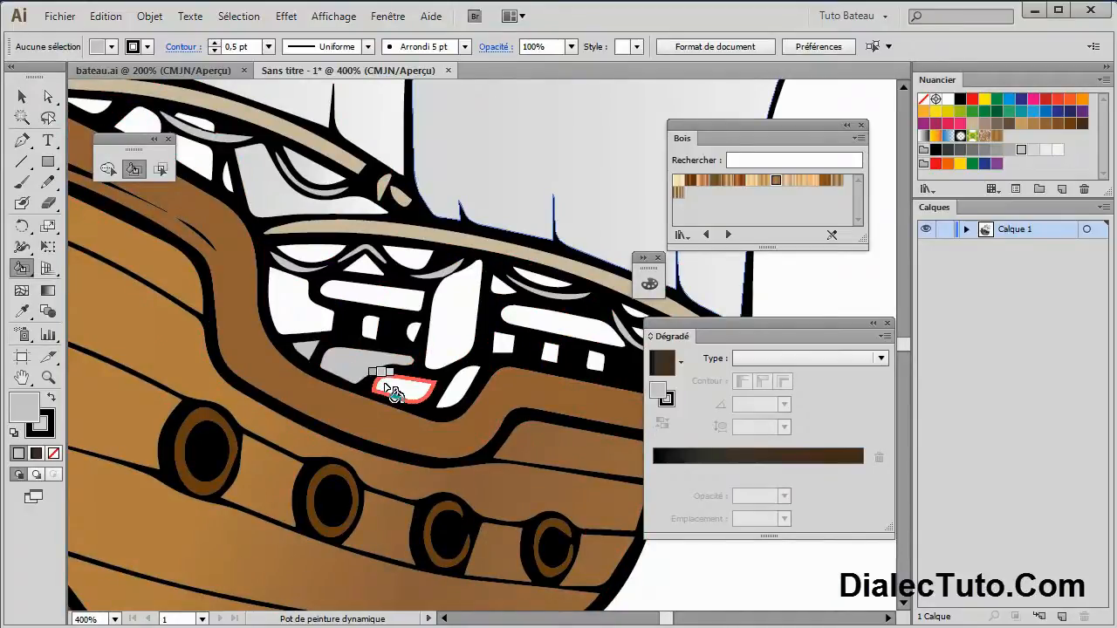
click(462, 394)
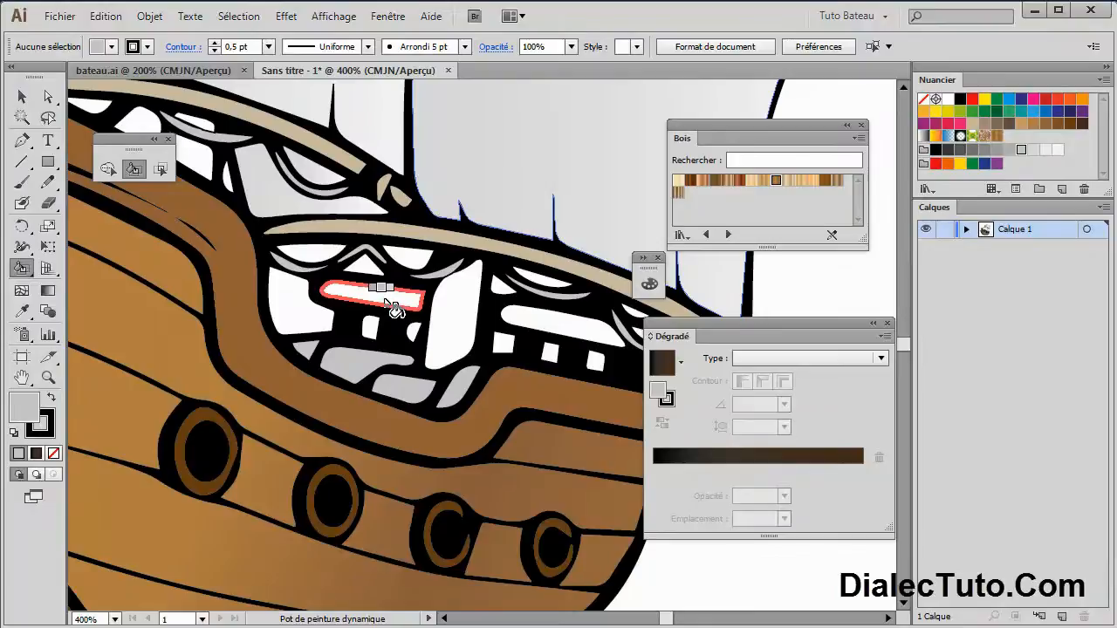
Step: Fill the mast base and the white railing bars on the deck with the Erable rouge wood gradient using Live Paint
click(569, 324)
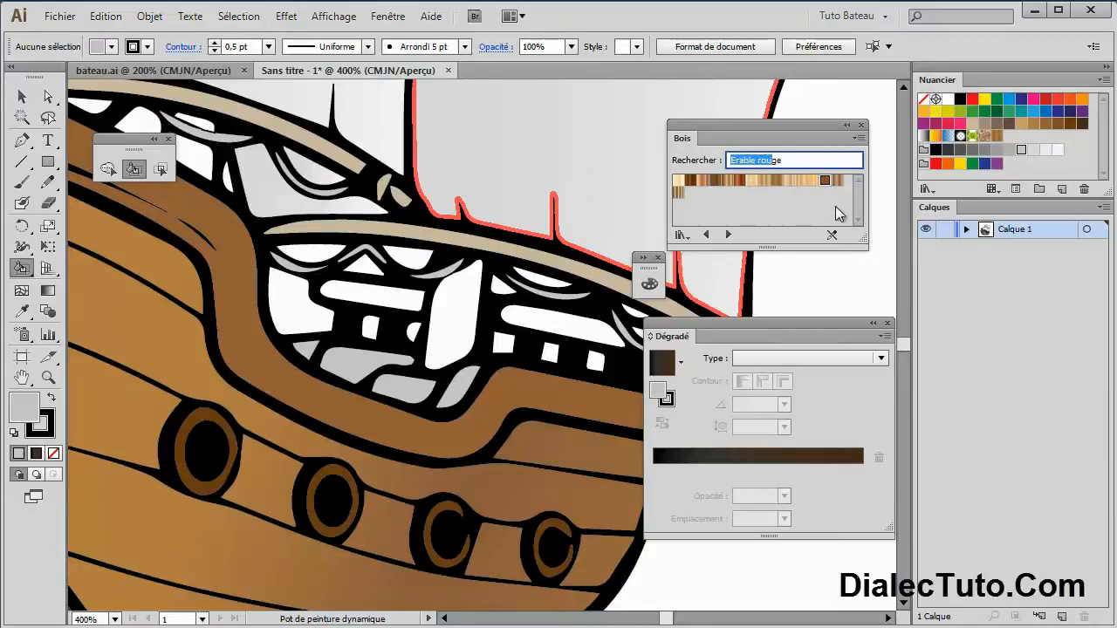
click(826, 182)
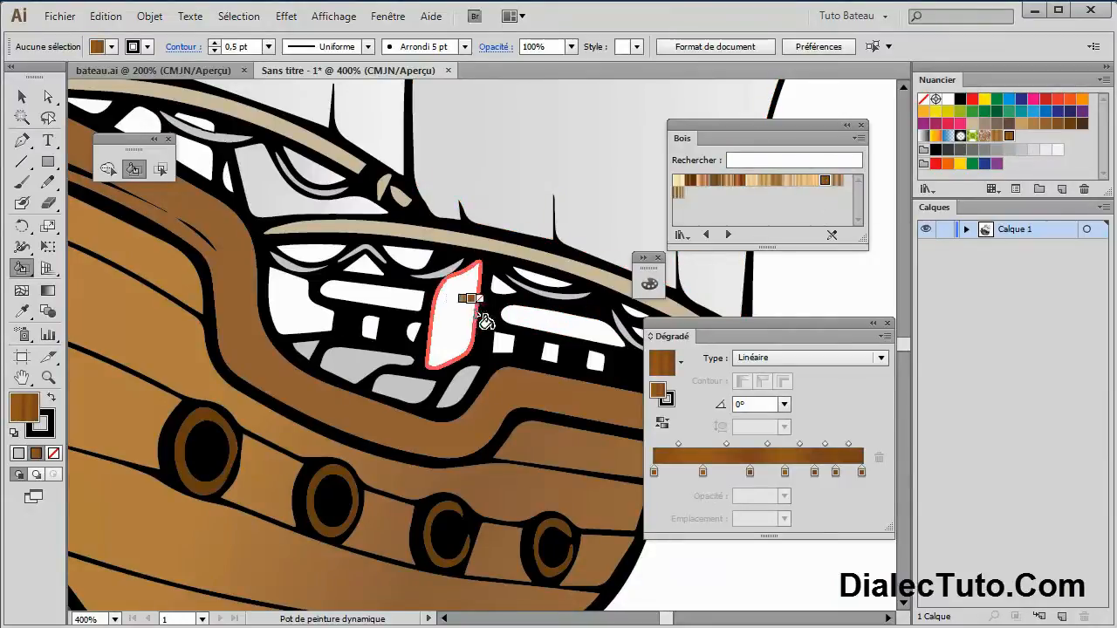
click(471, 310)
click(397, 299)
key(ctrl+minus)
key(ctrl+minus)
key(ctrl+minus)
key(ctrl+minus)
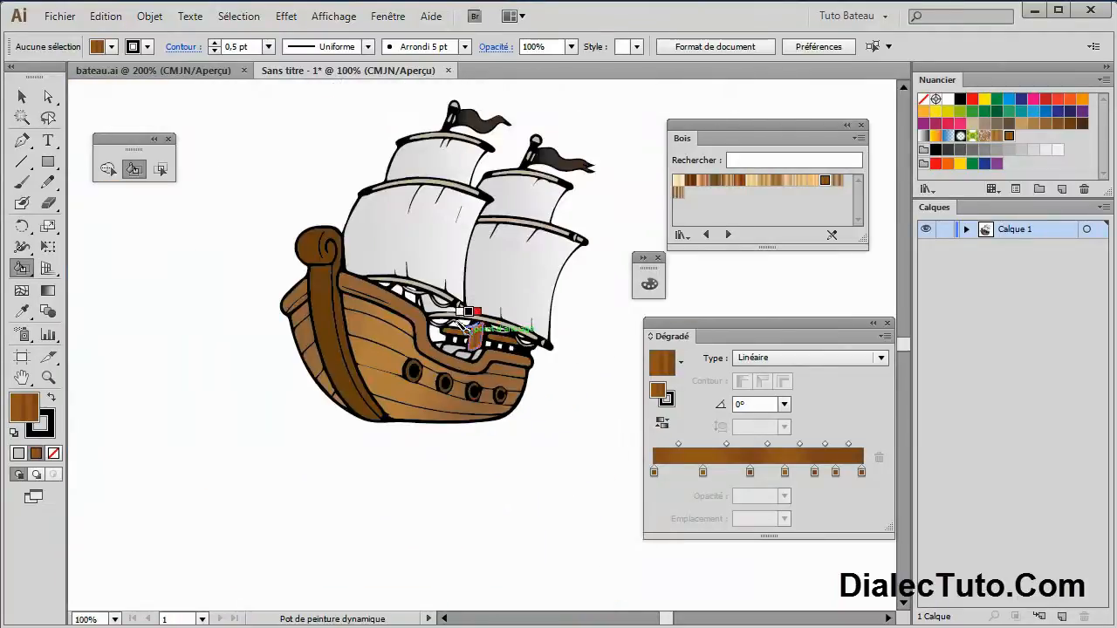
drag(356, 394, 258, 470)
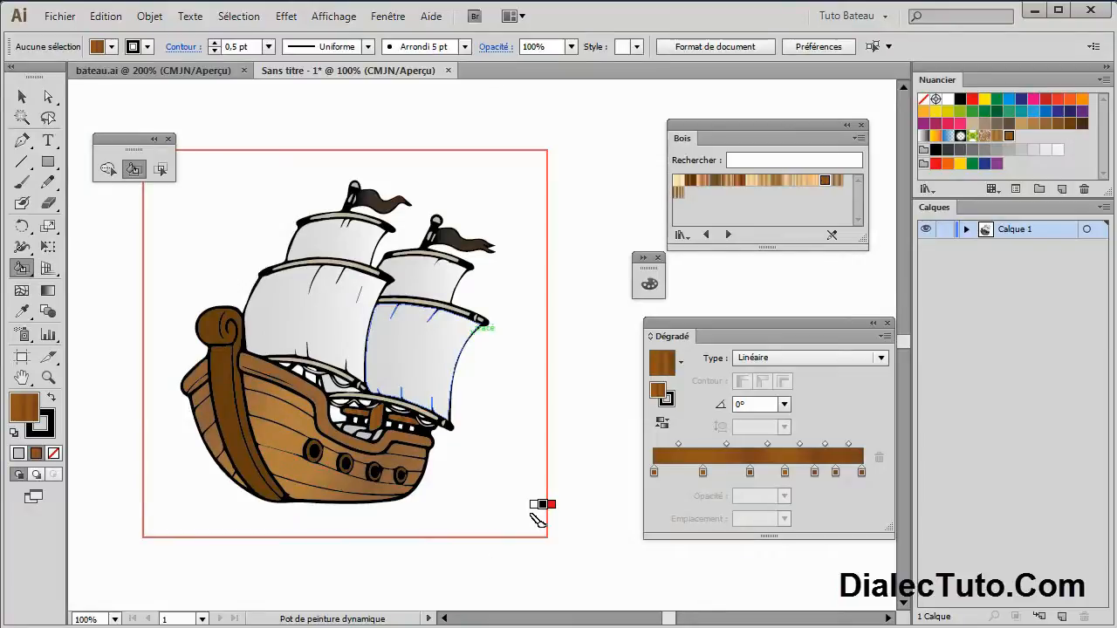
Step: Lock Calque 1 and rename it Bateau, and create a new layer beneath it for the water
key(v)
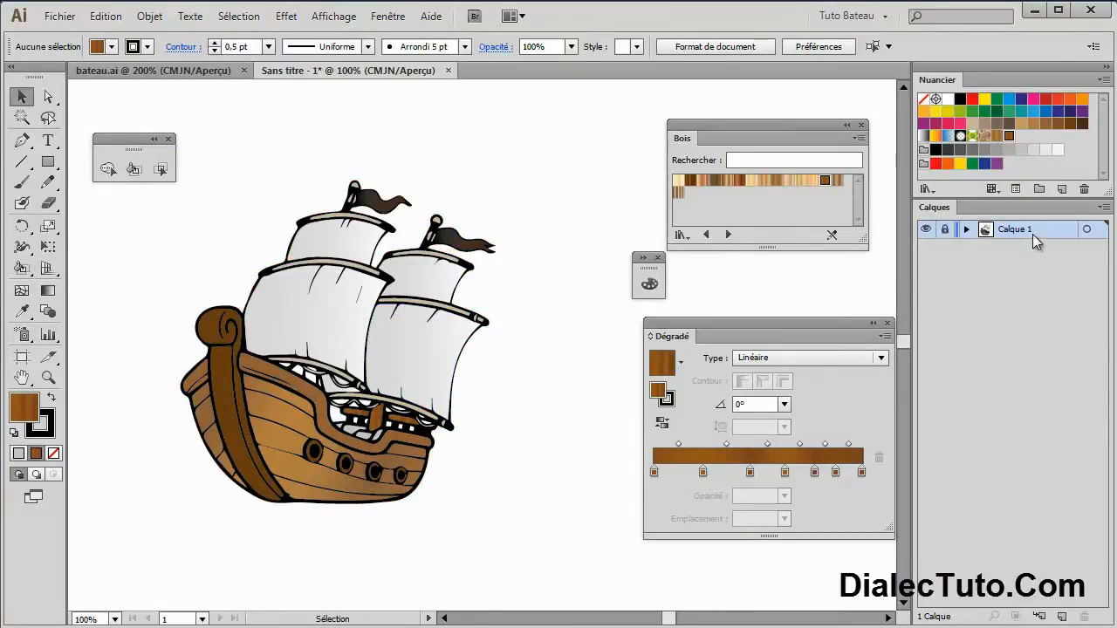
text(Bateau)
click(154, 68)
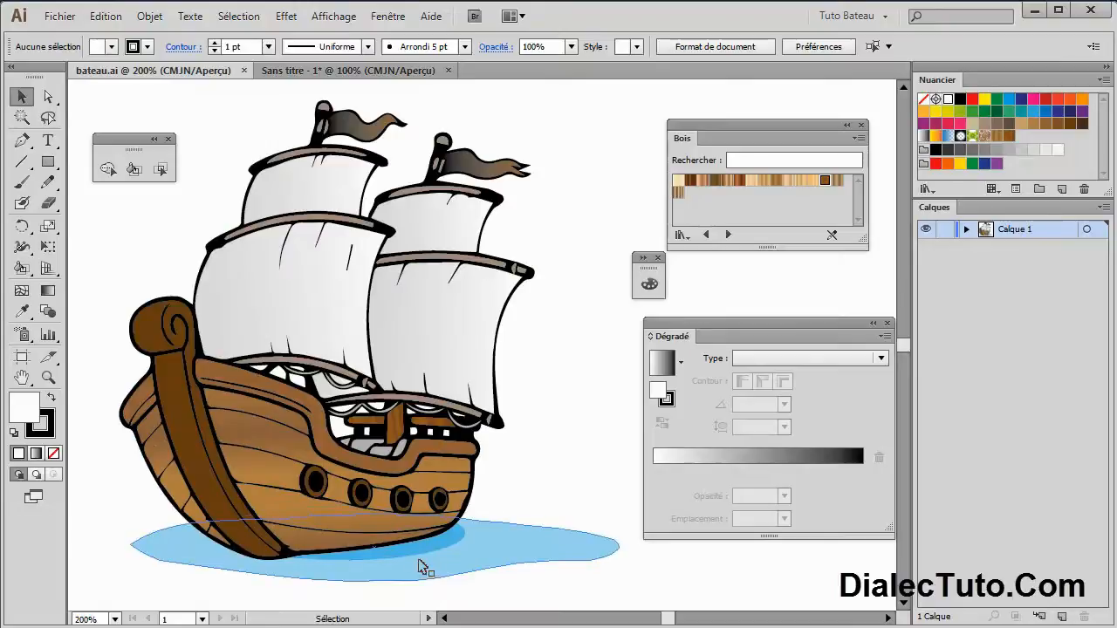
click(384, 71)
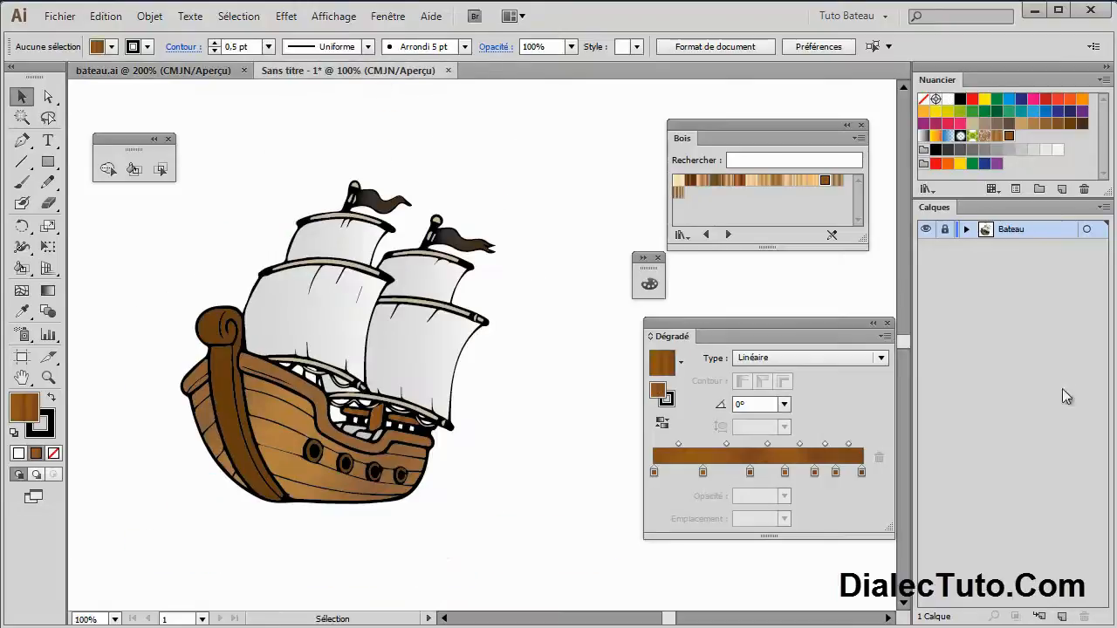
click(1062, 617)
drag(1018, 230, 1028, 276)
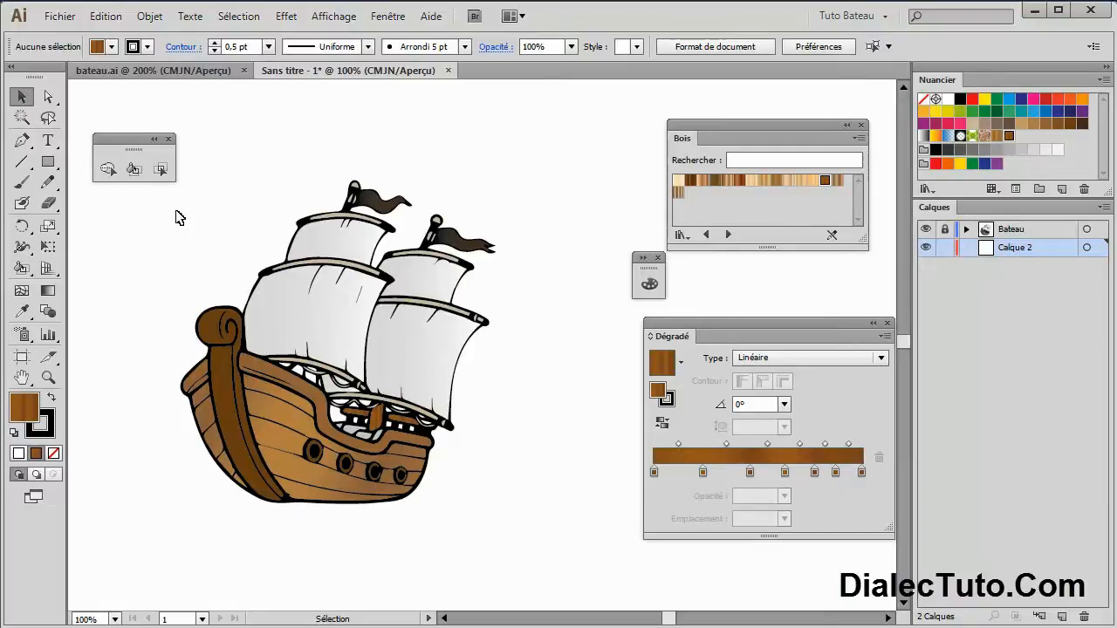
scroll(512, 399, down, 3)
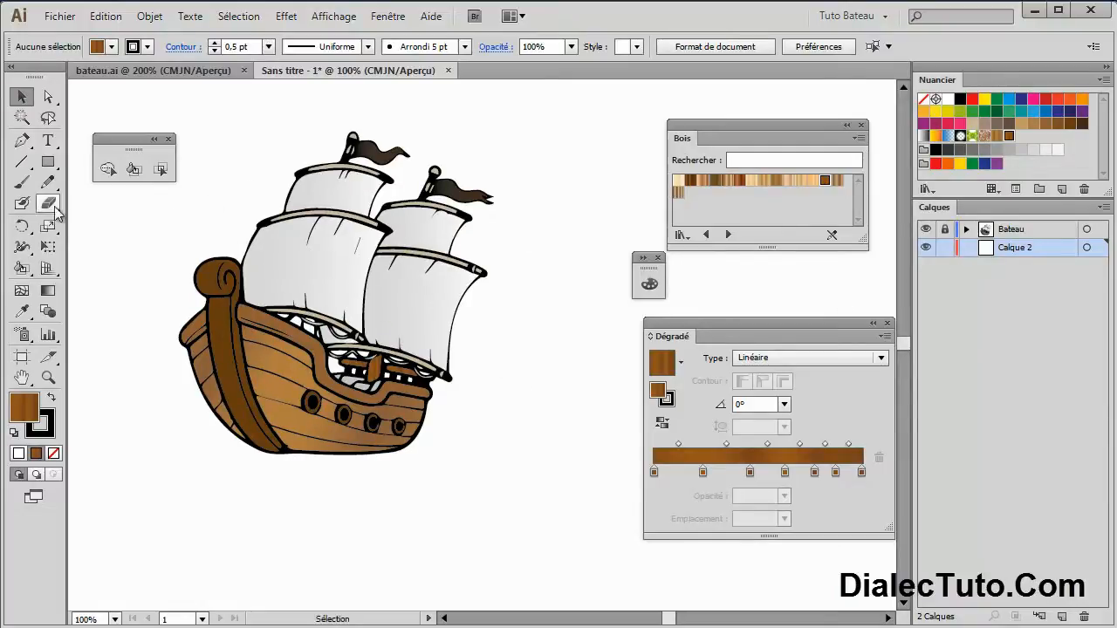
drag(48, 165, 129, 203)
drag(199, 433, 534, 460)
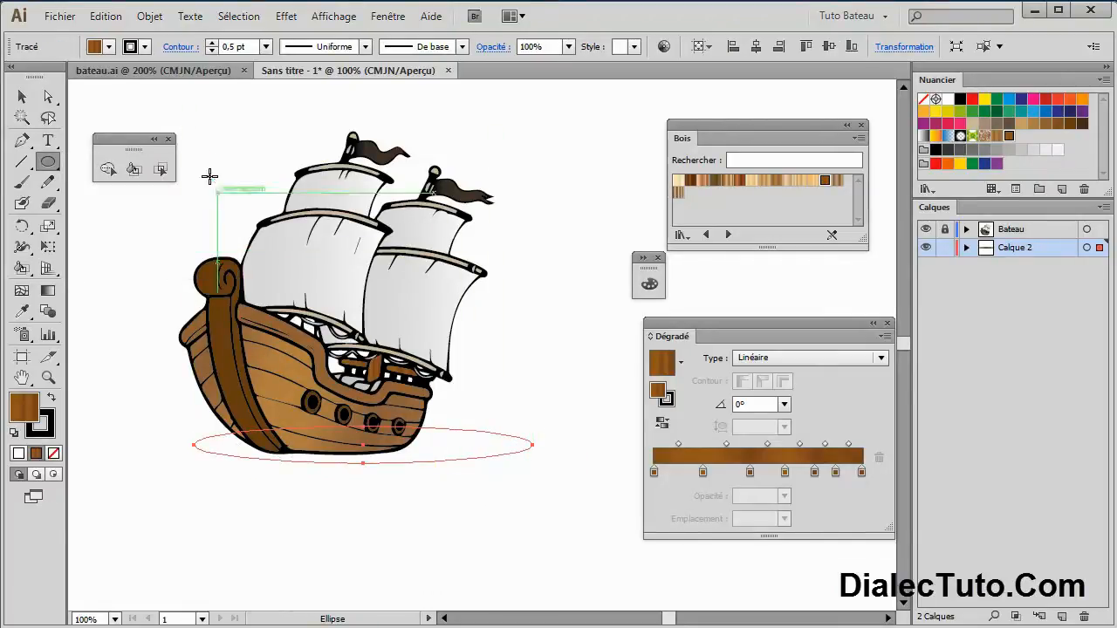
click(108, 16)
click(124, 37)
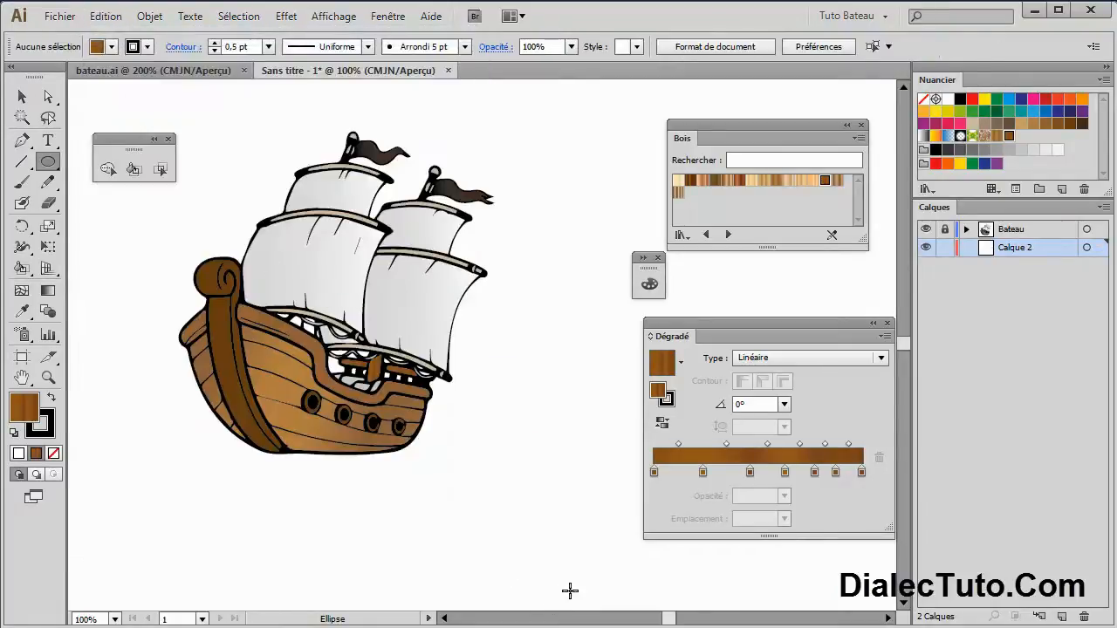
Step: Draw a flat ellipse below the ship on Calque 2, with no stroke and a bright blue fill
drag(601, 565, 376, 530)
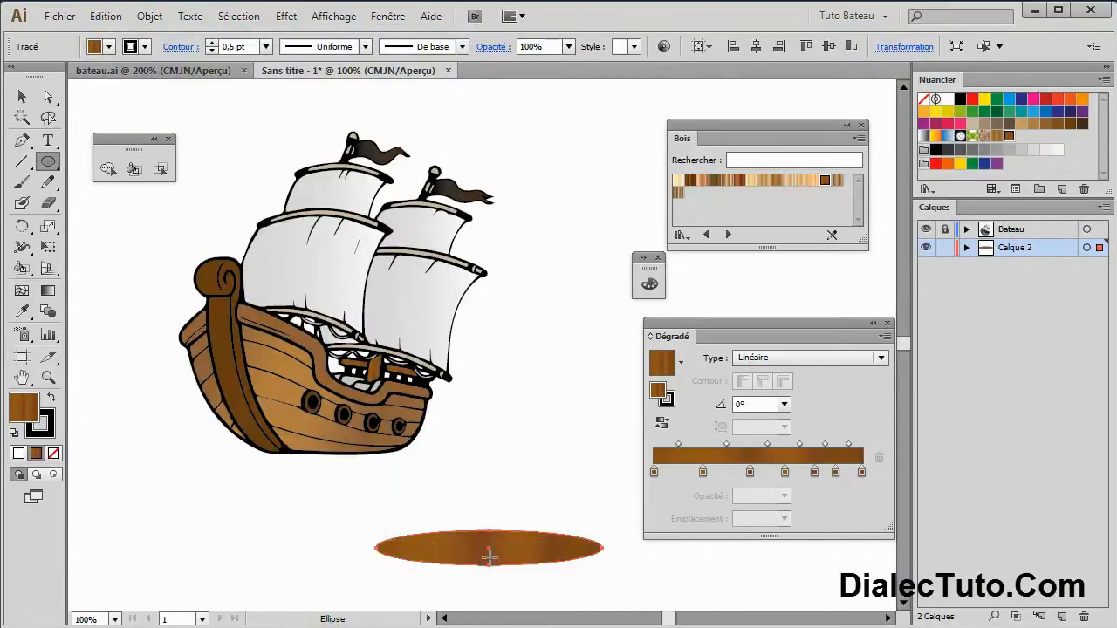
click(49, 434)
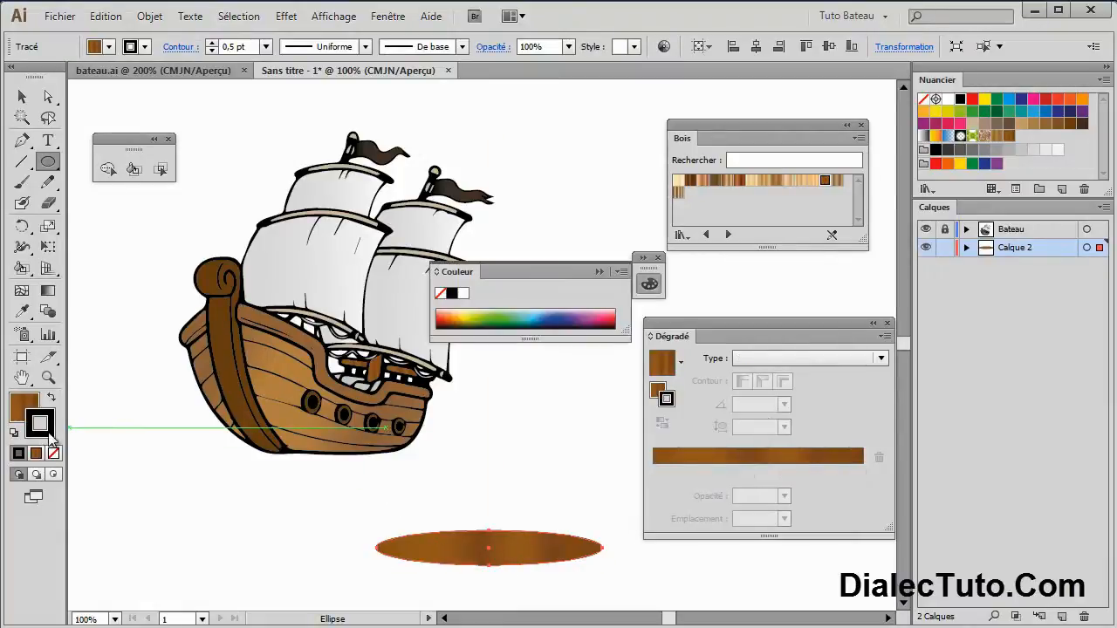
click(54, 454)
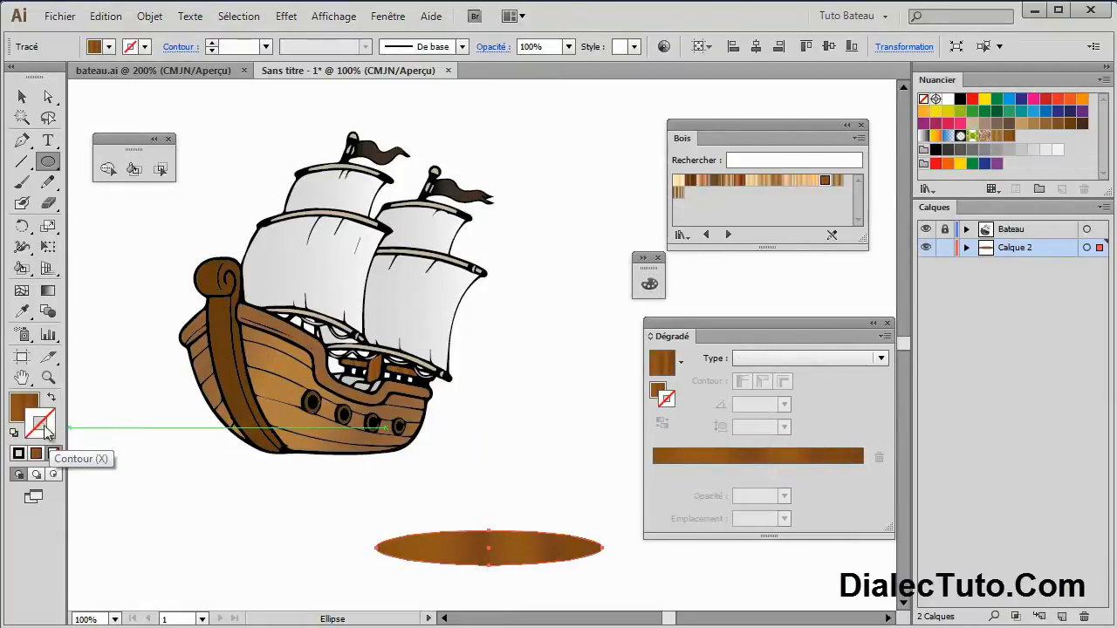
click(28, 417)
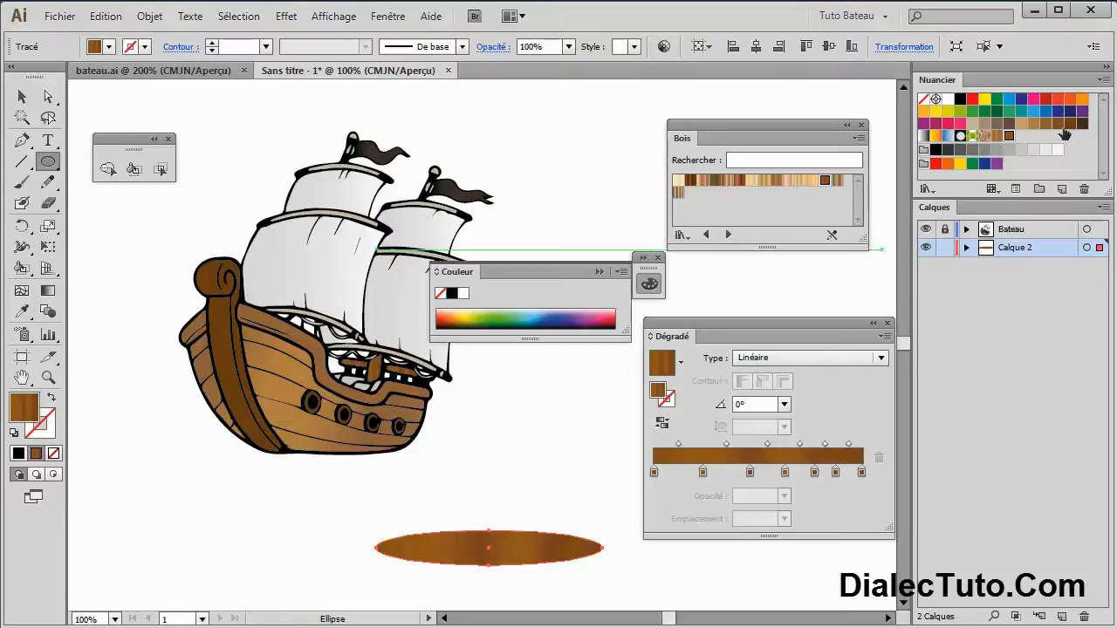
click(1009, 98)
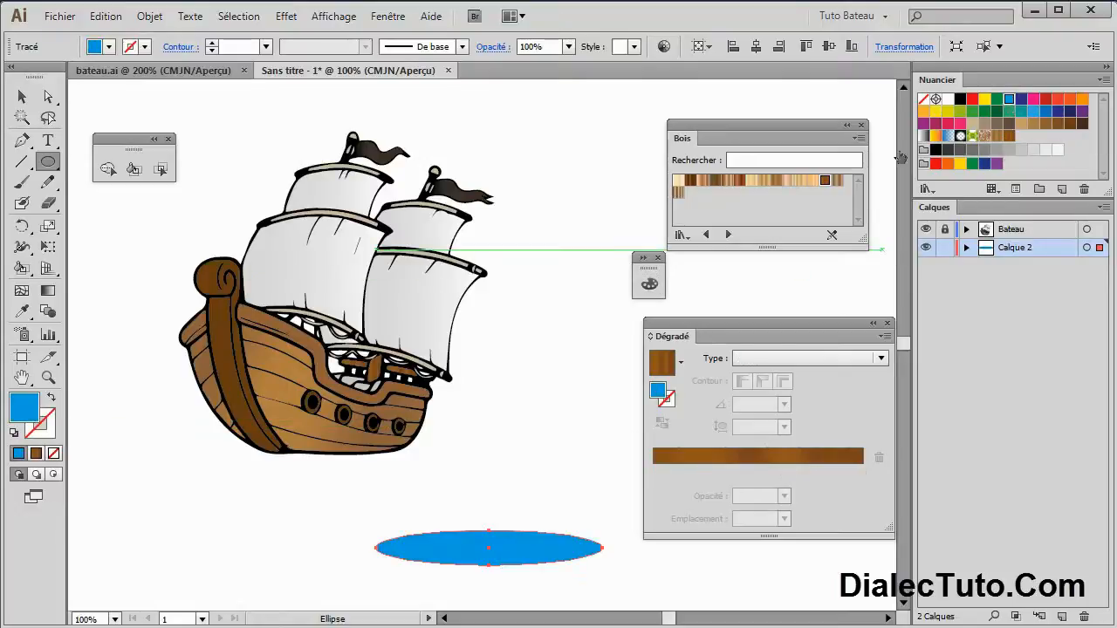
Step: Close the floating Dégradé, Couleur and Bois panels
click(888, 323)
click(658, 257)
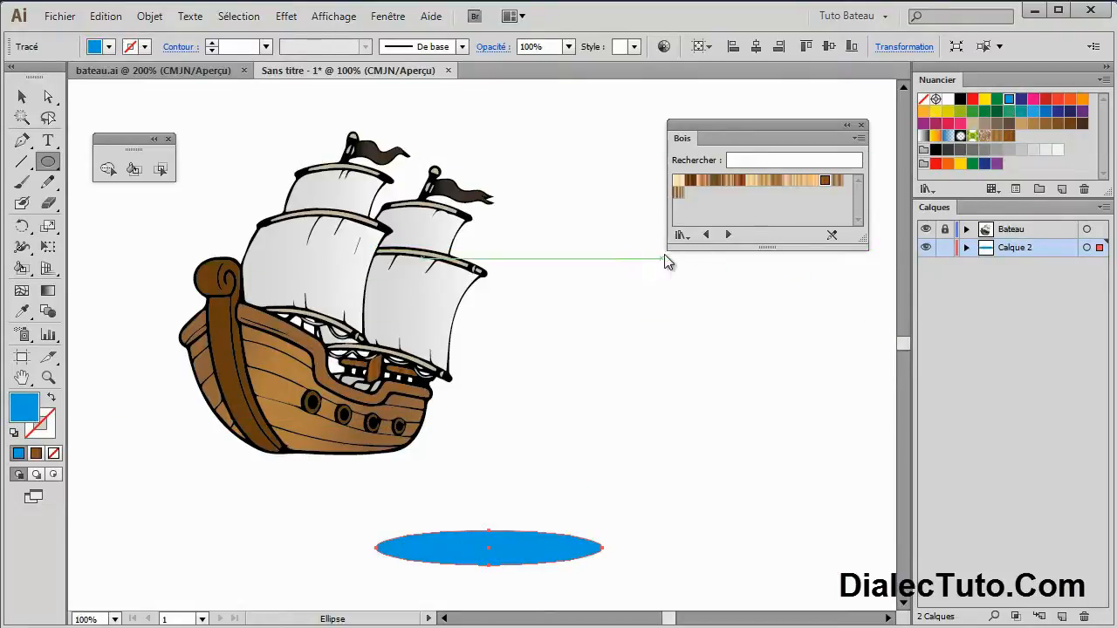
click(861, 126)
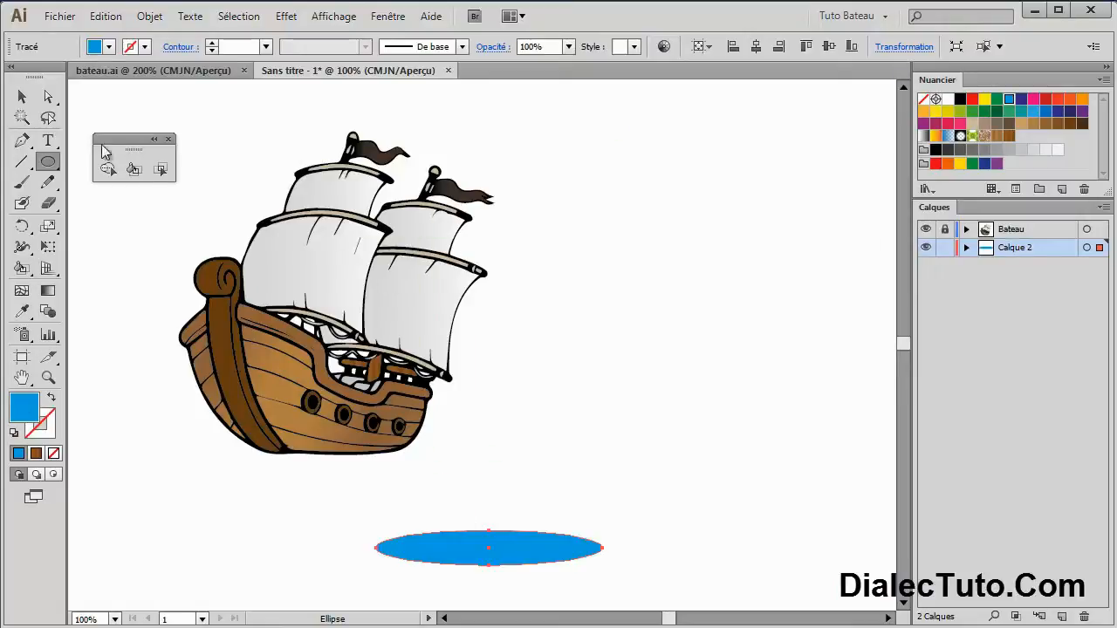
Step: Stretch the blue ellipse wider to the right against the hull and place it below the ship
click(22, 96)
drag(517, 551, 431, 452)
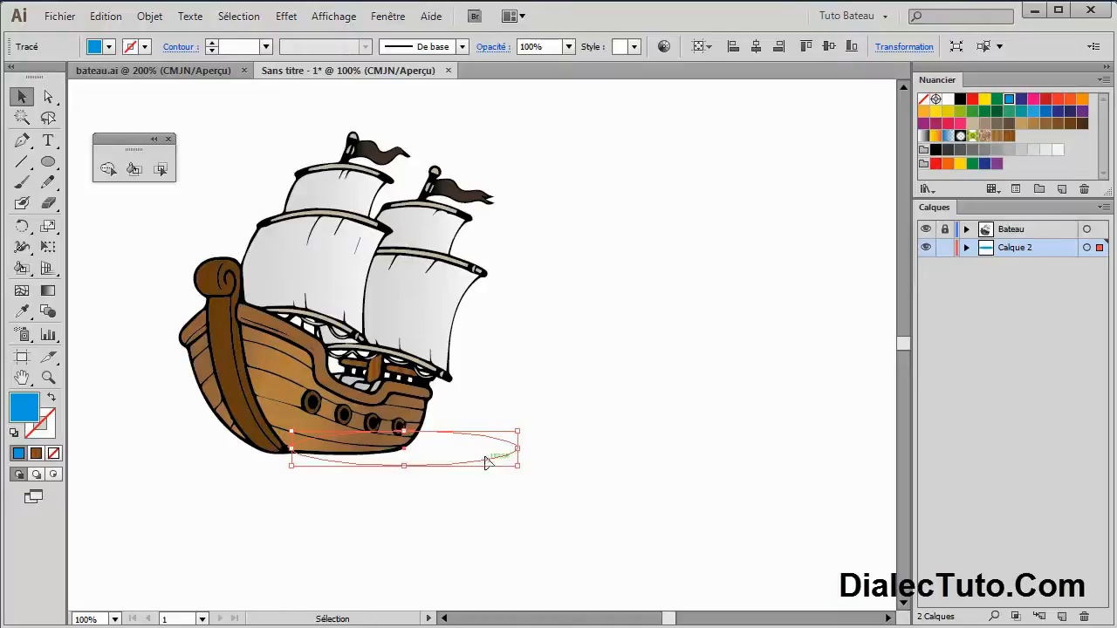
drag(521, 451, 673, 451)
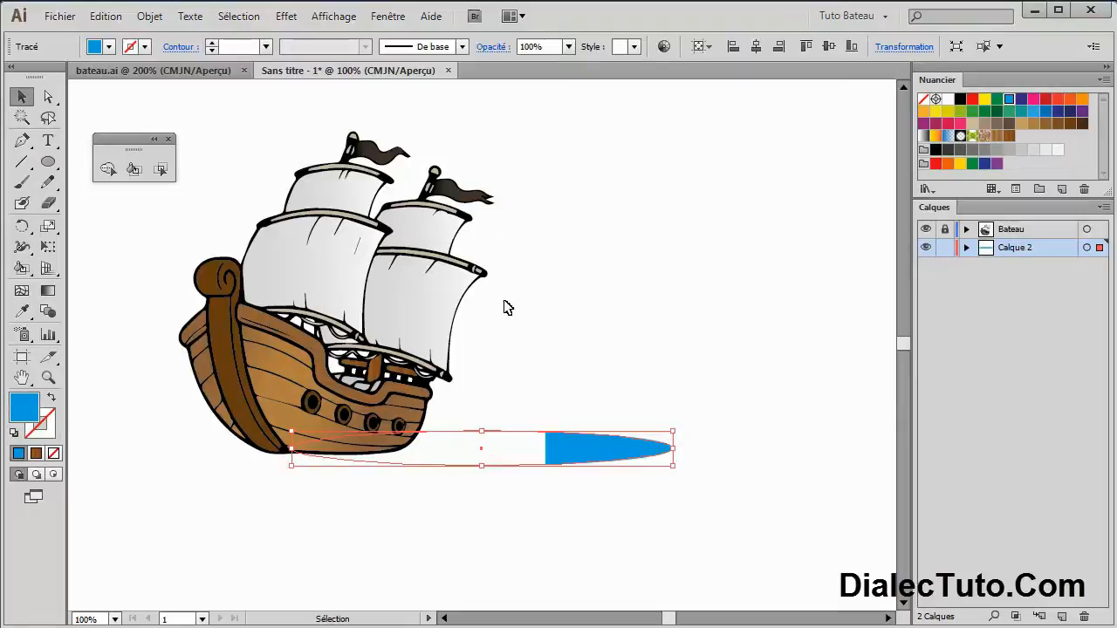
drag(603, 452, 559, 564)
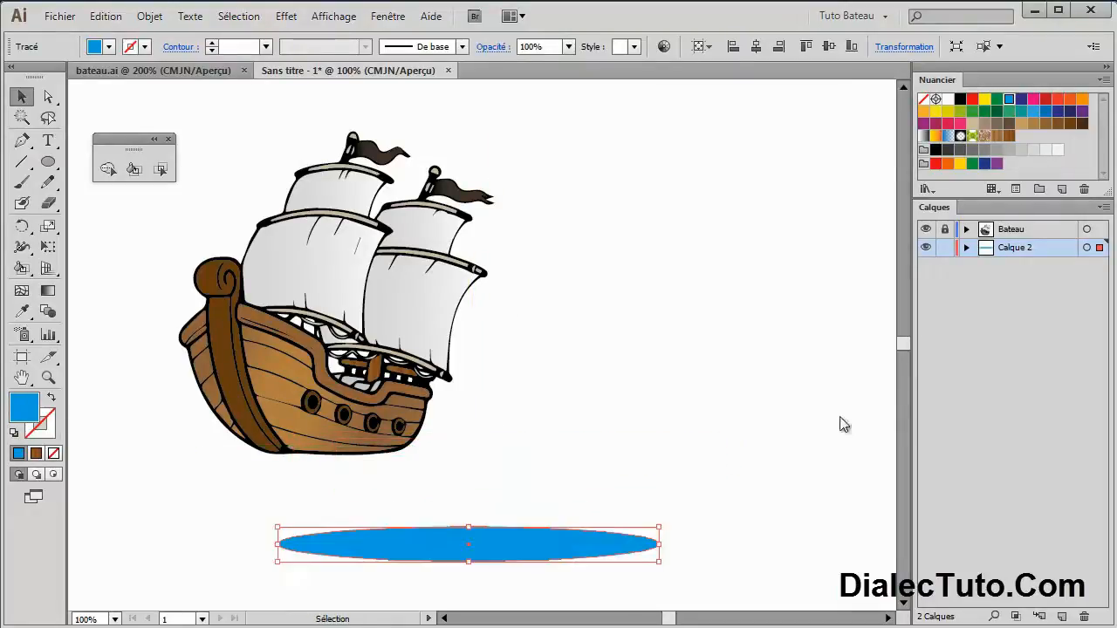
Step: Unlock the Bateau layer, remove the white fill around the ship with Live Paint, and lock the layer again
click(1043, 231)
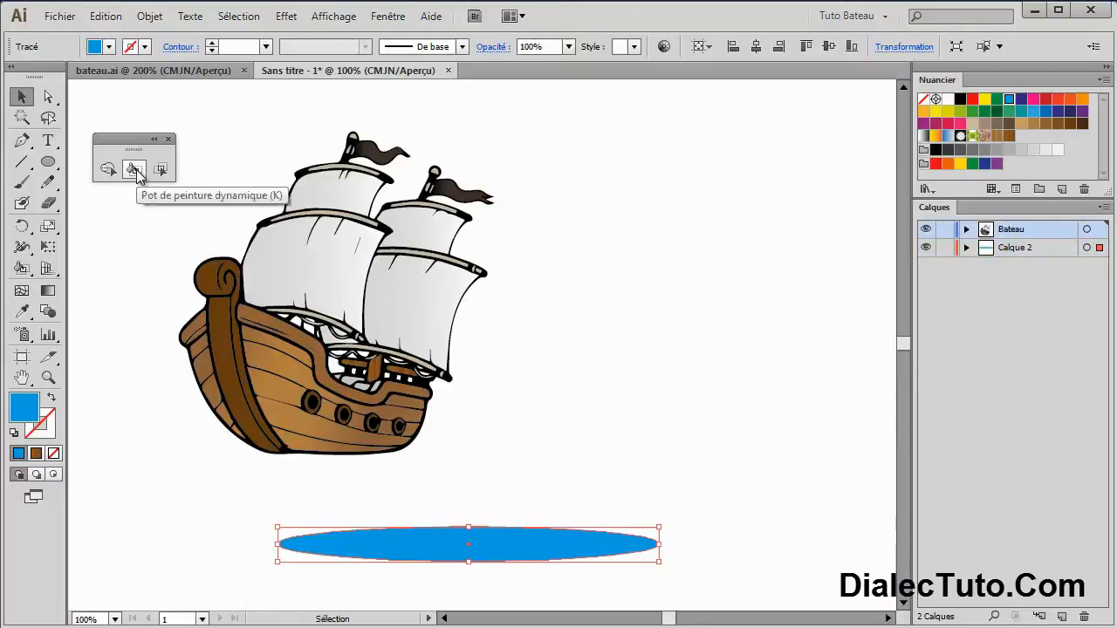
click(136, 171)
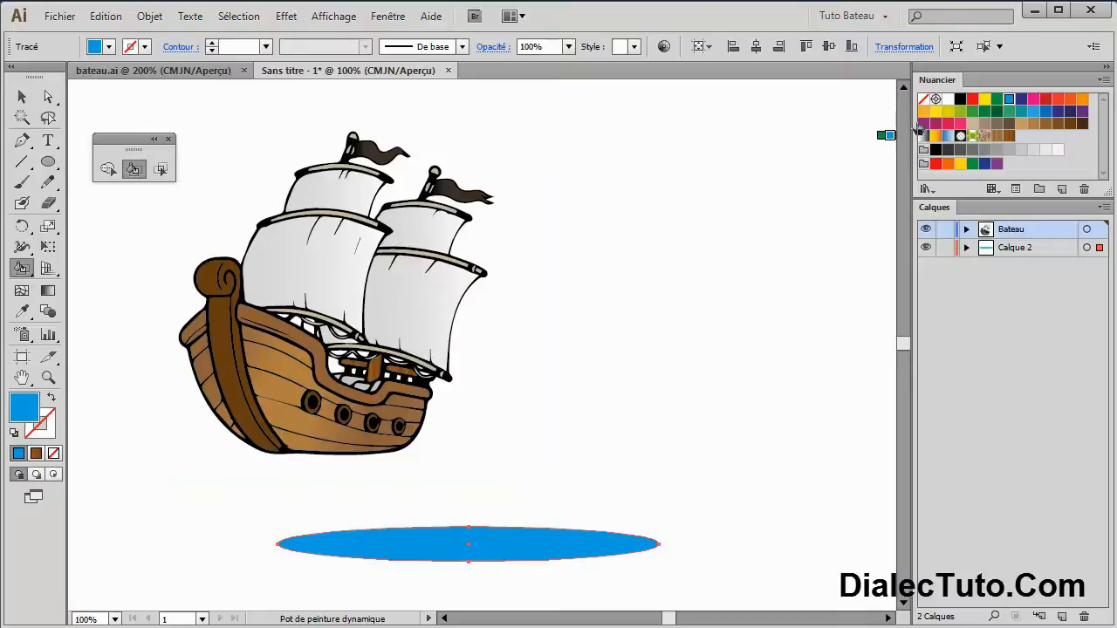
click(924, 100)
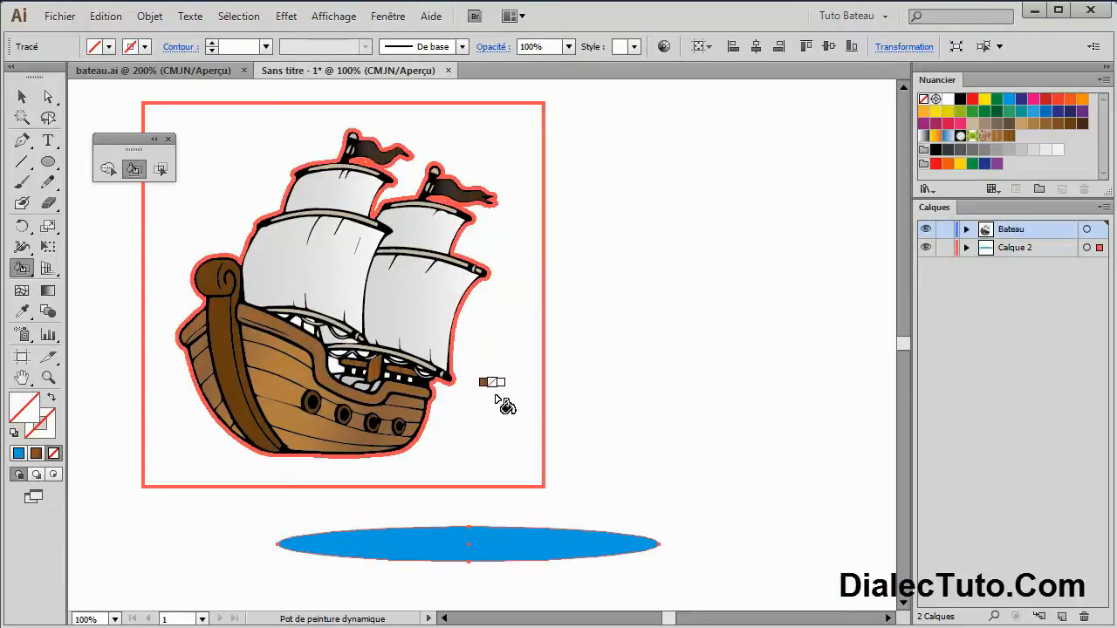
click(945, 230)
click(22, 96)
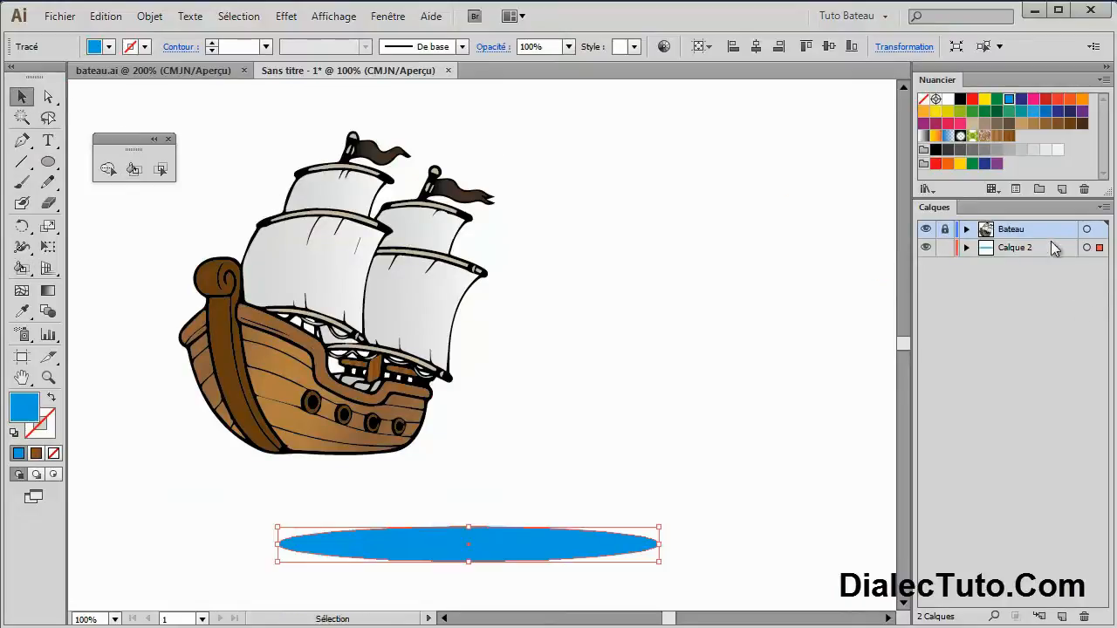
Step: Move the blue ellipse under the ship's hull and set its opacity to 50%
drag(545, 535, 493, 466)
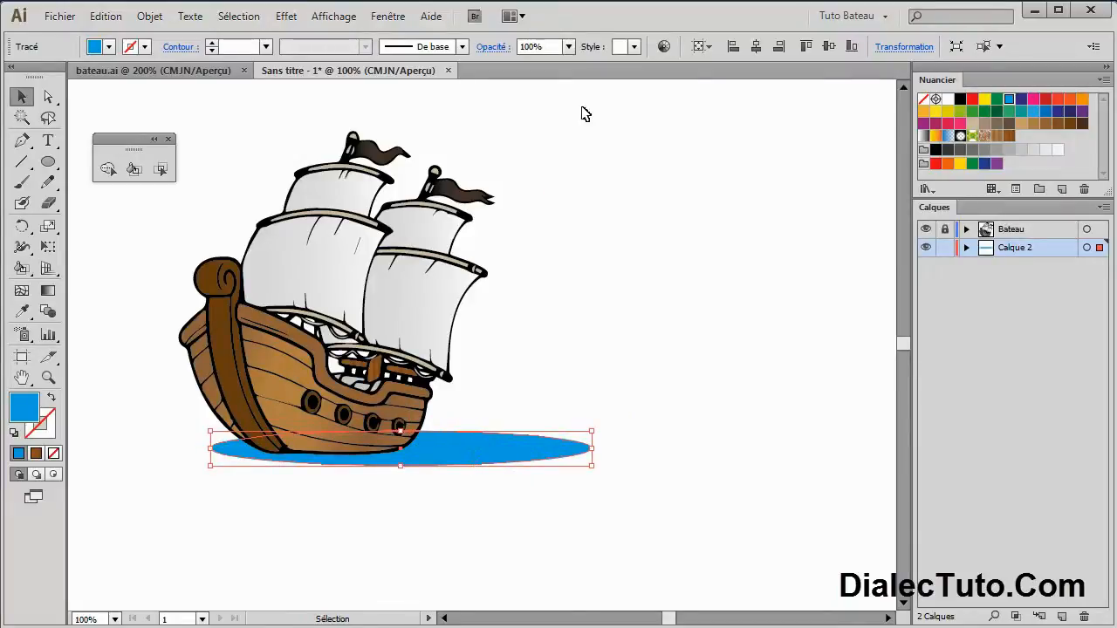
click(568, 47)
click(586, 161)
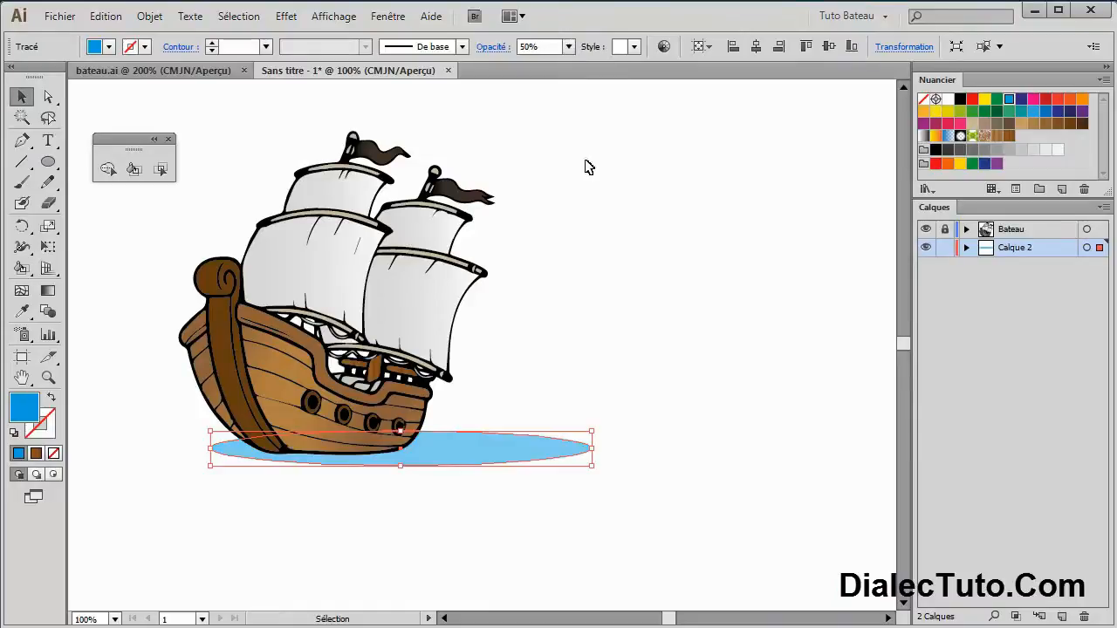
Step: Shift the water ellipse slightly under the hull and widen it further to the right
drag(486, 455, 422, 463)
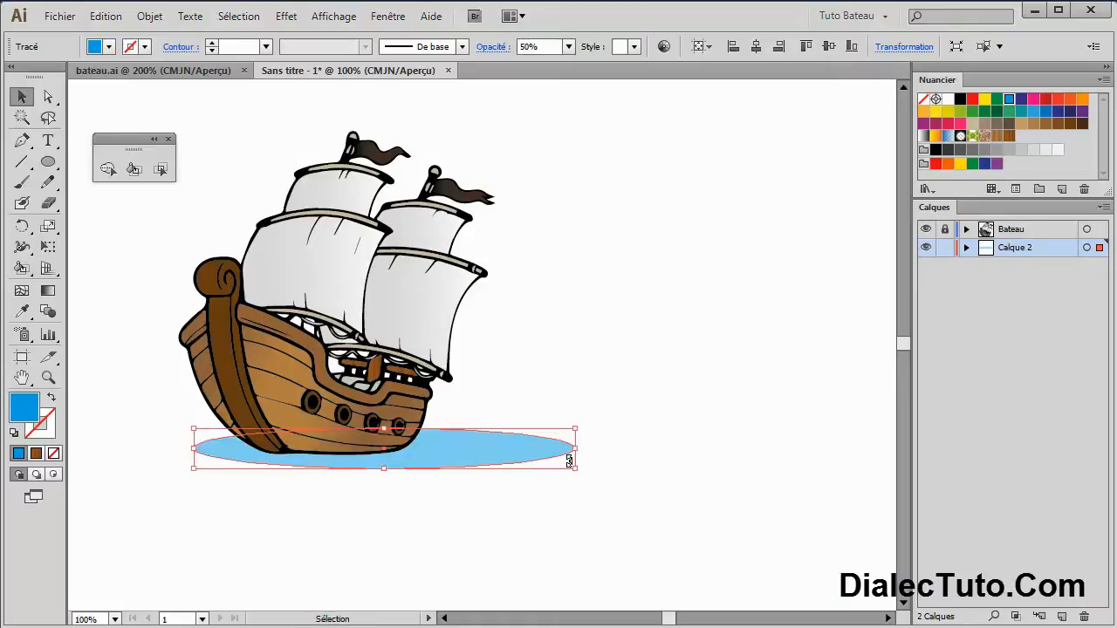
drag(581, 457, 627, 456)
drag(531, 459, 539, 457)
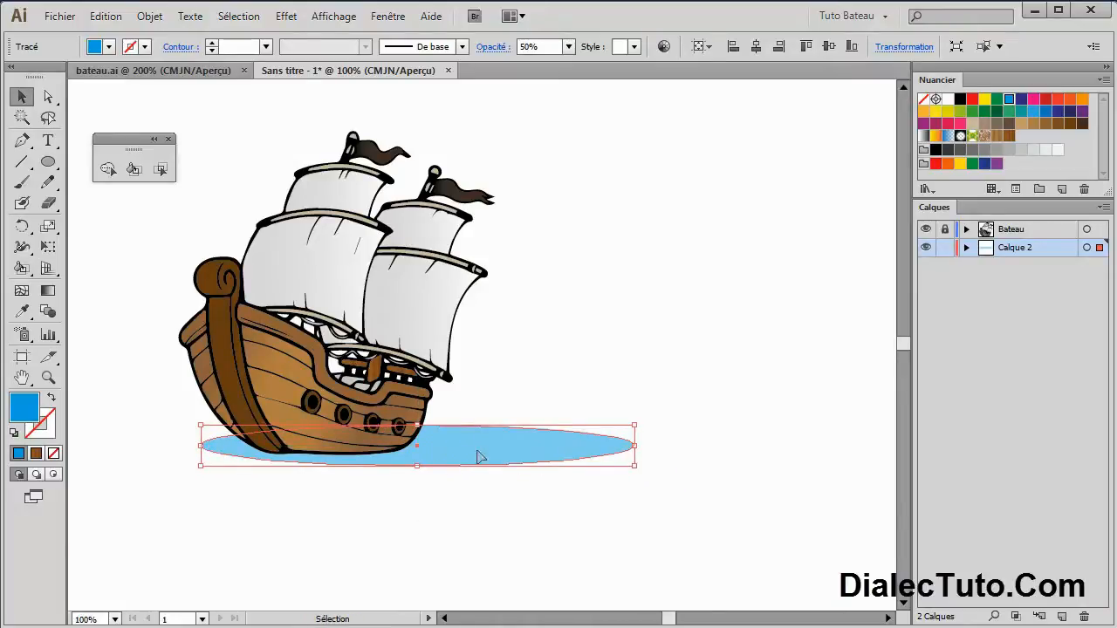
Step: Reshape the water's lower edge with Direct Selection by tilting the bottom anchor's right handle slightly upward
click(49, 98)
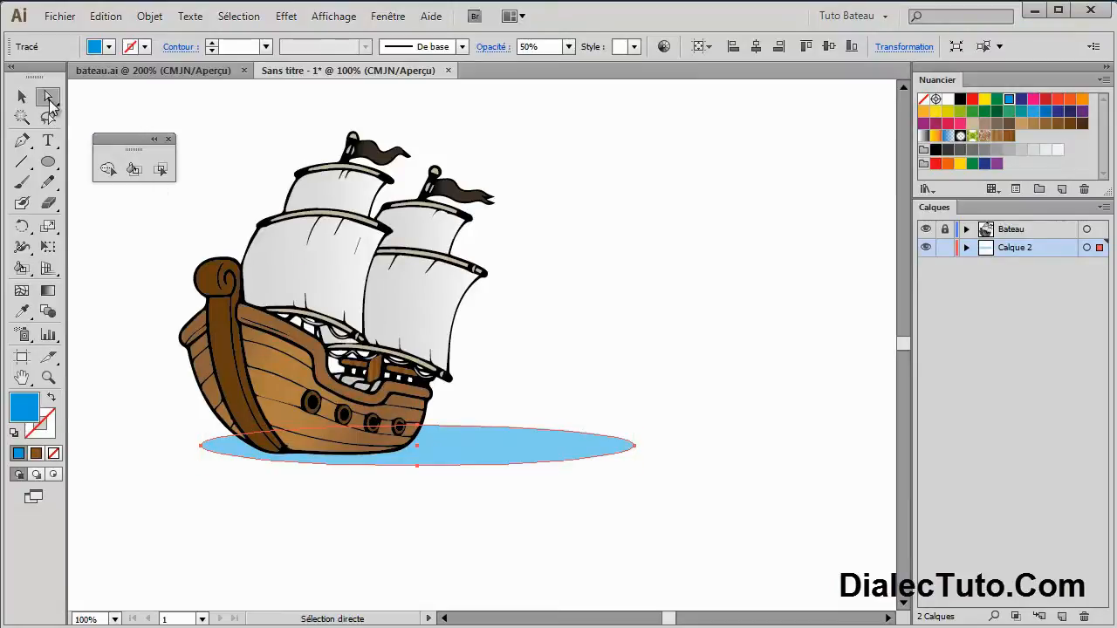
click(418, 469)
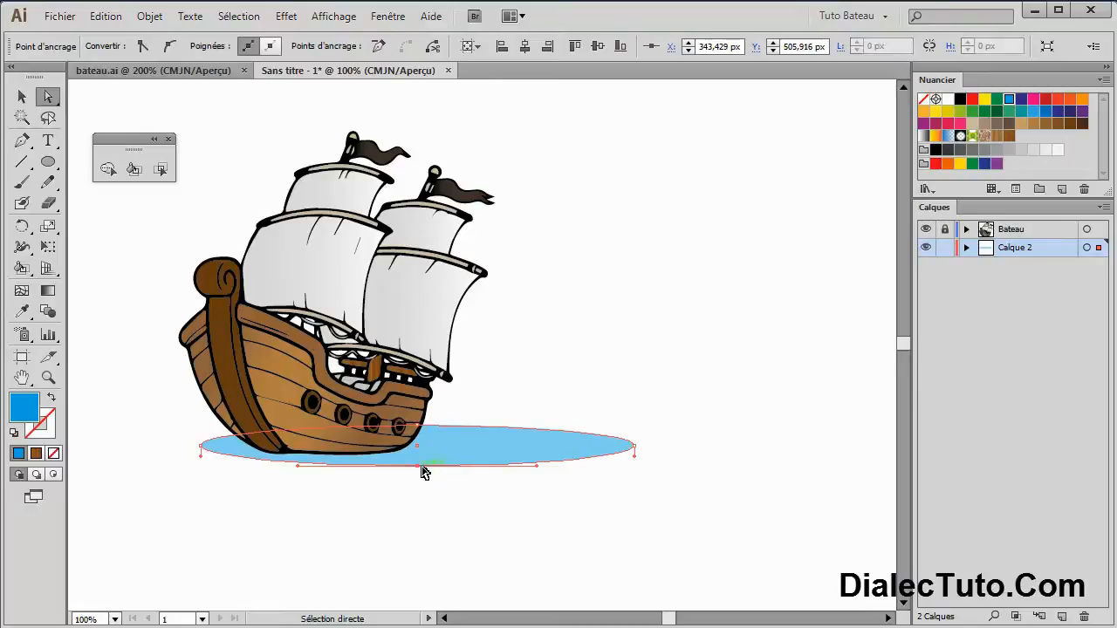
drag(536, 466, 541, 455)
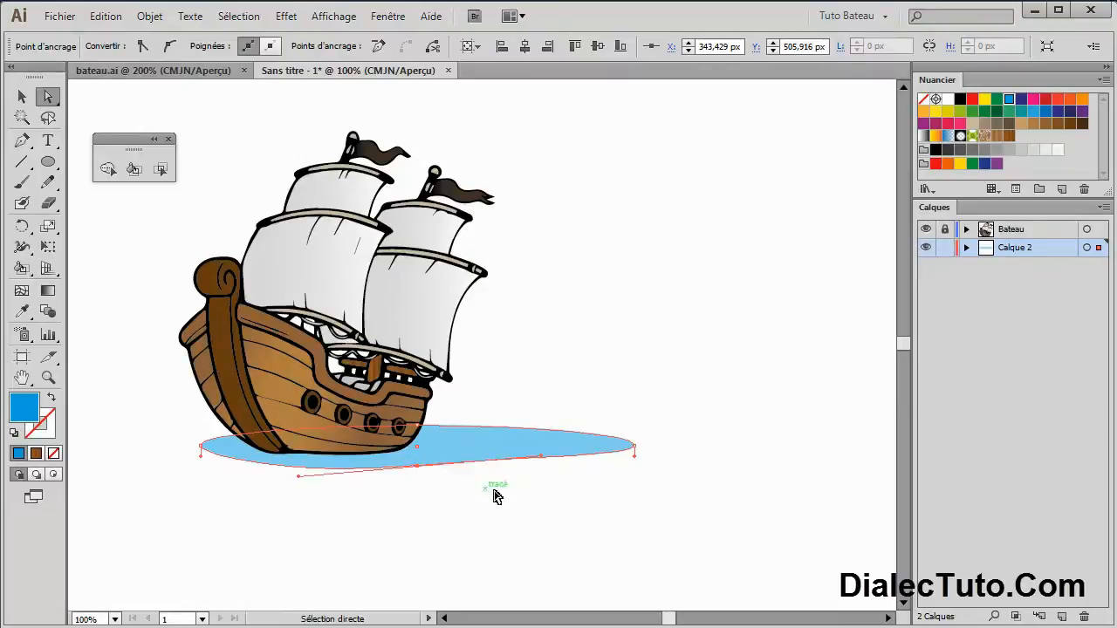
click(659, 560)
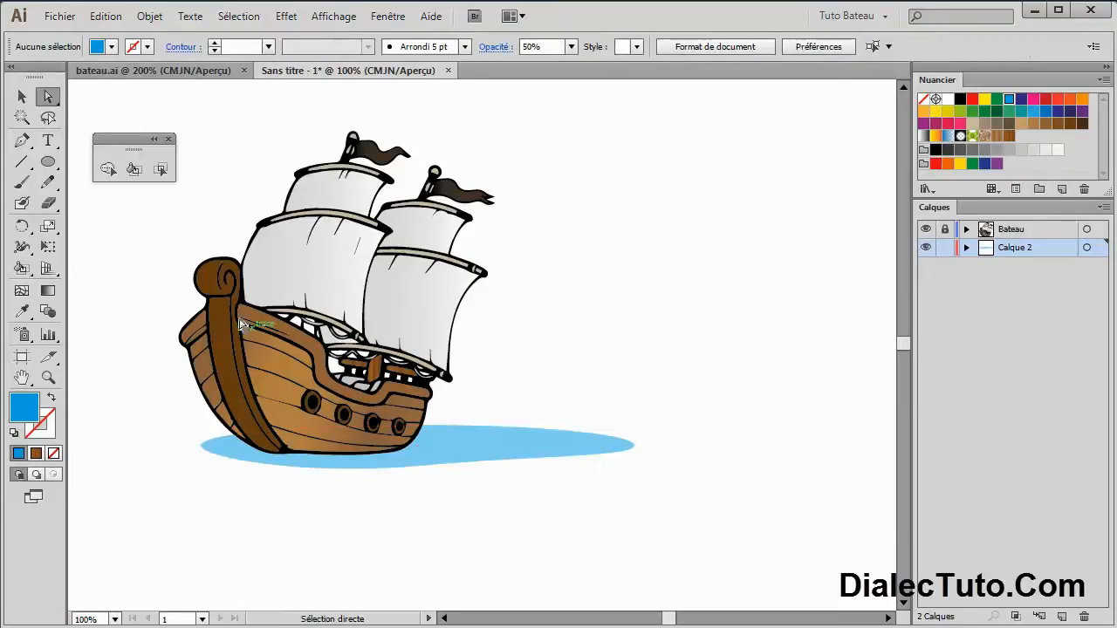
Step: Draw a thin blue ellipse over the pale water, directly beneath the ship's hull on Calque 2
click(22, 97)
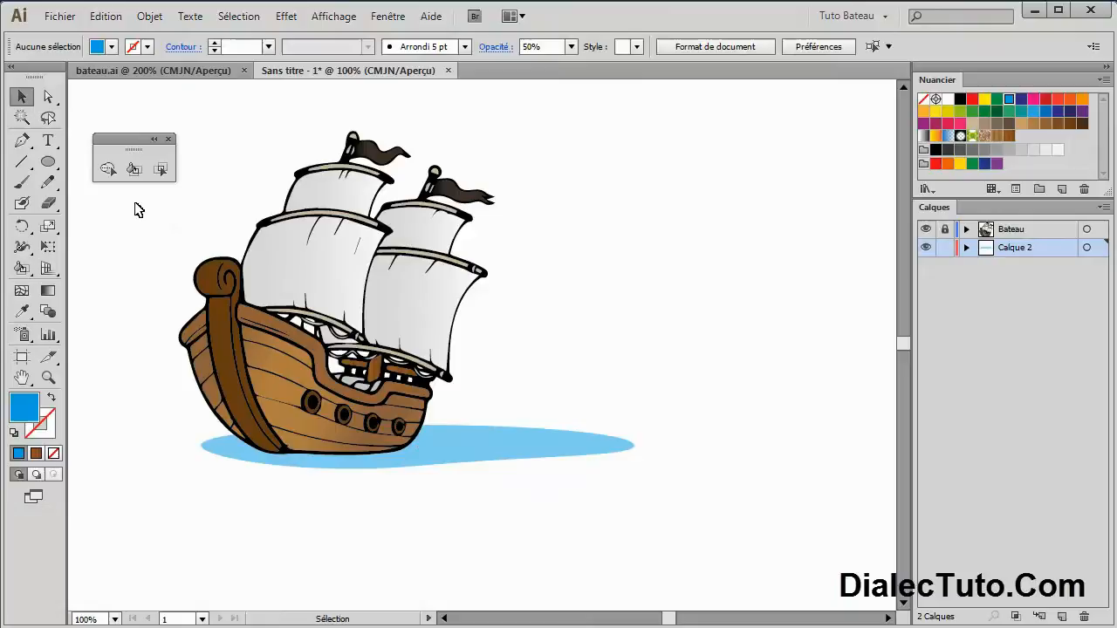
click(48, 162)
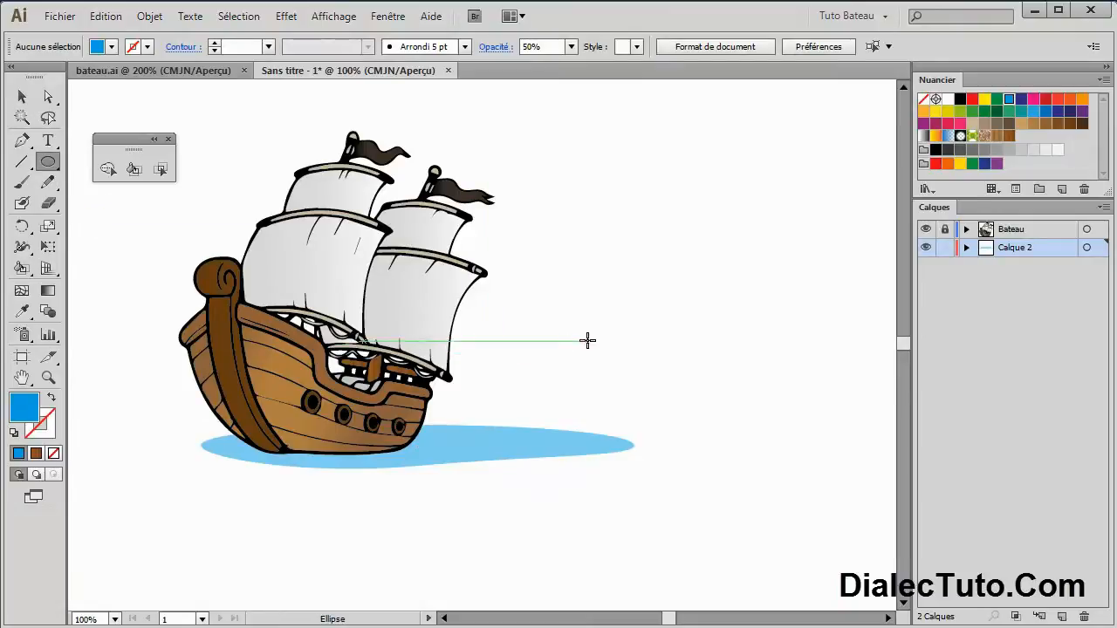
mouse_move(568, 351)
mouse_down()
mouse_move(700, 366)
mouse_move(501, 381)
mouse_move(382, 449)
mouse_move(326, 453)
mouse_move(455, 450)
mouse_up()
click(22, 97)
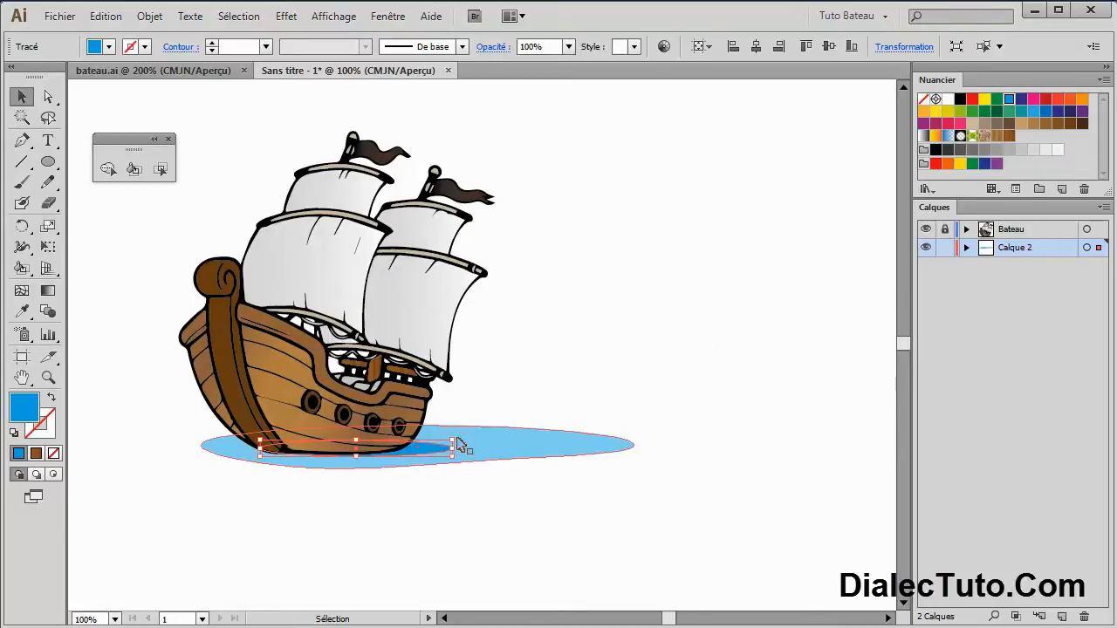
Step: Tilt the small blue ellipse slightly counterclockwise and position it beneath the hull so it follows the waterline
mouse_move(460, 436)
mouse_down()
mouse_move(466, 411)
mouse_move(476, 431)
mouse_up()
drag(357, 455, 362, 463)
drag(433, 457, 426, 452)
click(588, 397)
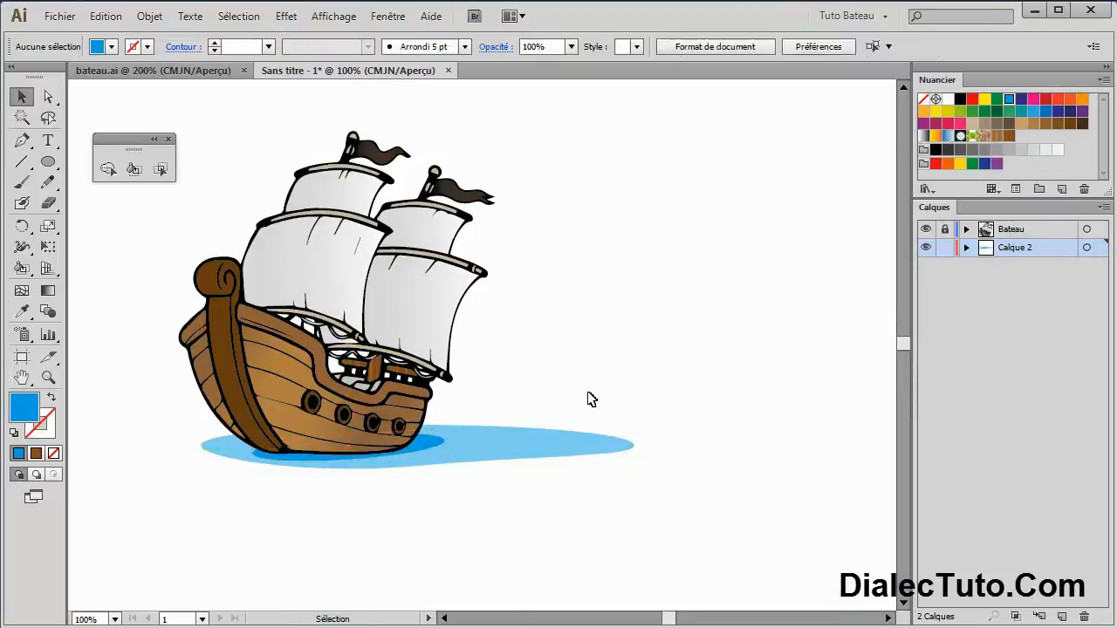
click(427, 450)
drag(442, 450, 434, 443)
click(549, 374)
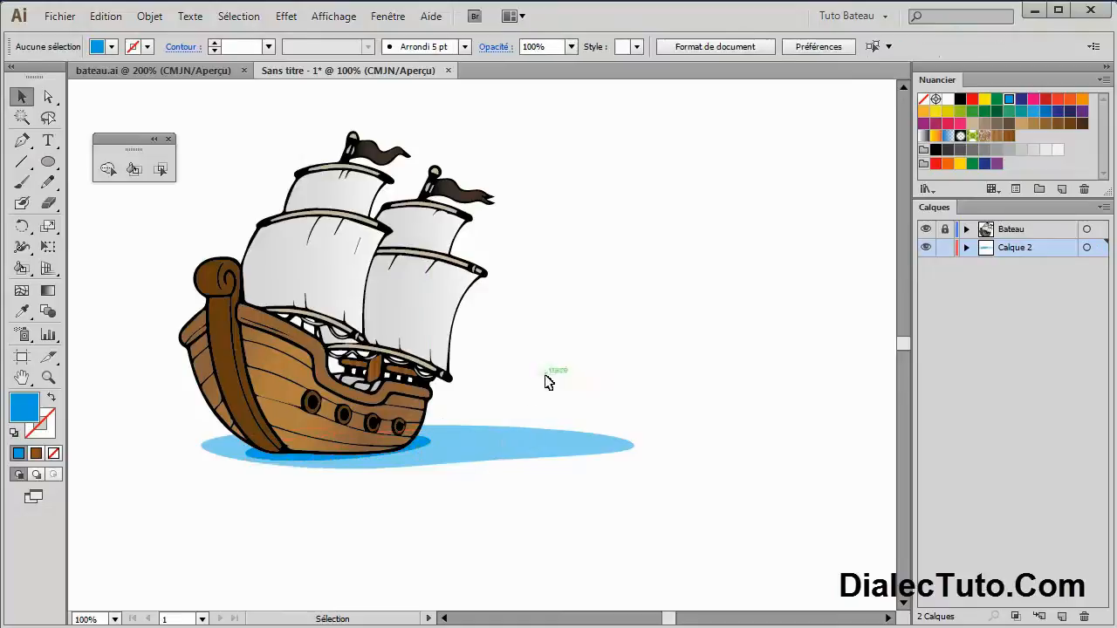
Step: Set the small hull-side ellipse's opacity to 70%
click(417, 449)
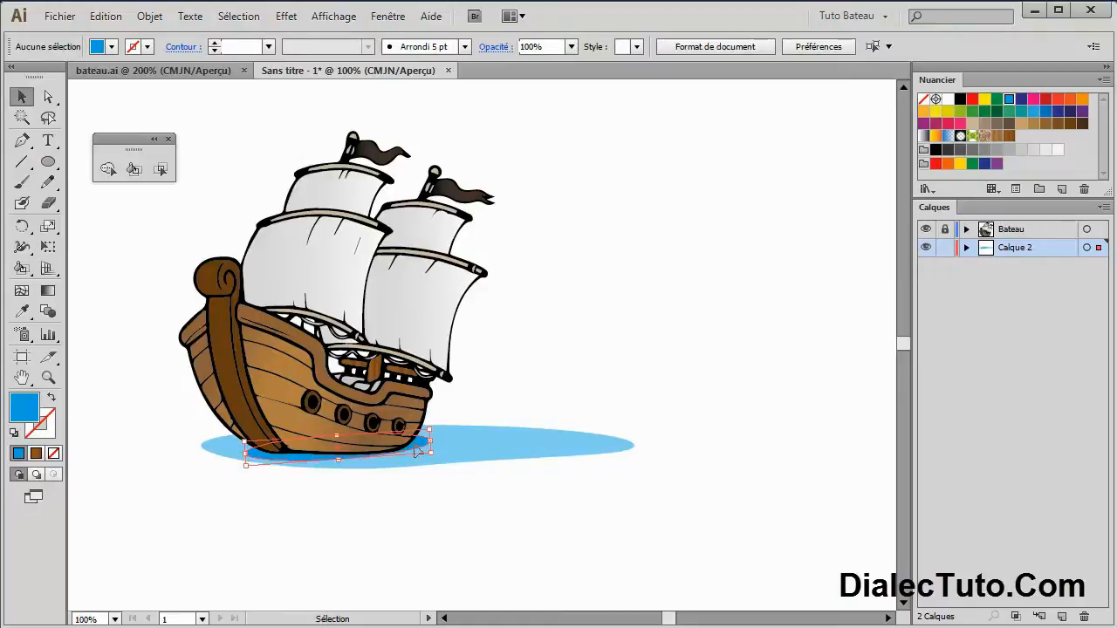
click(568, 46)
click(602, 203)
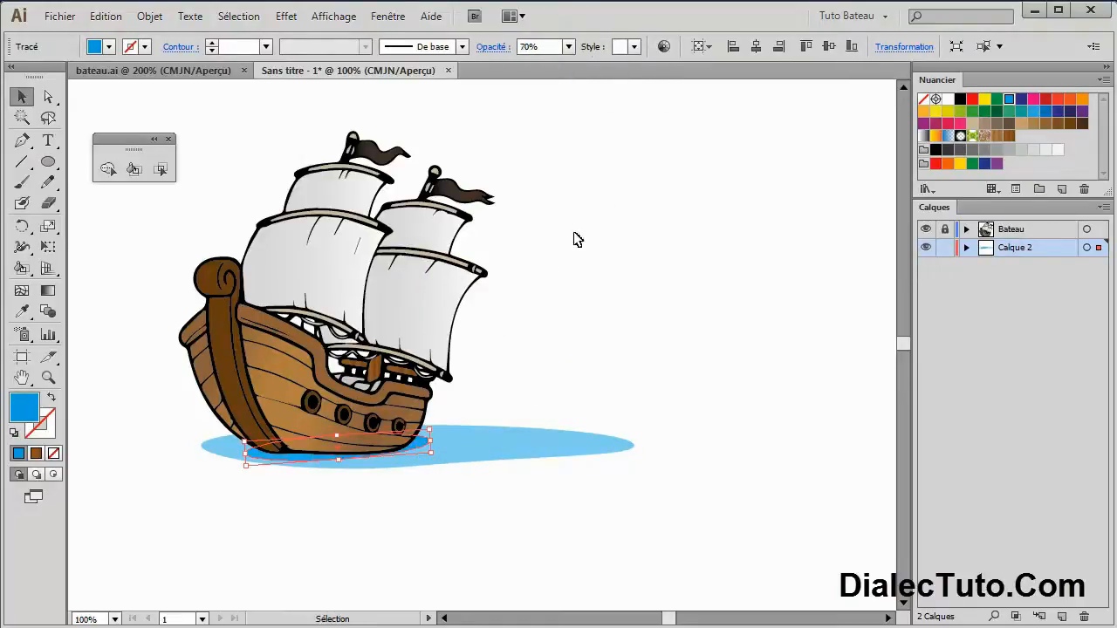
click(541, 487)
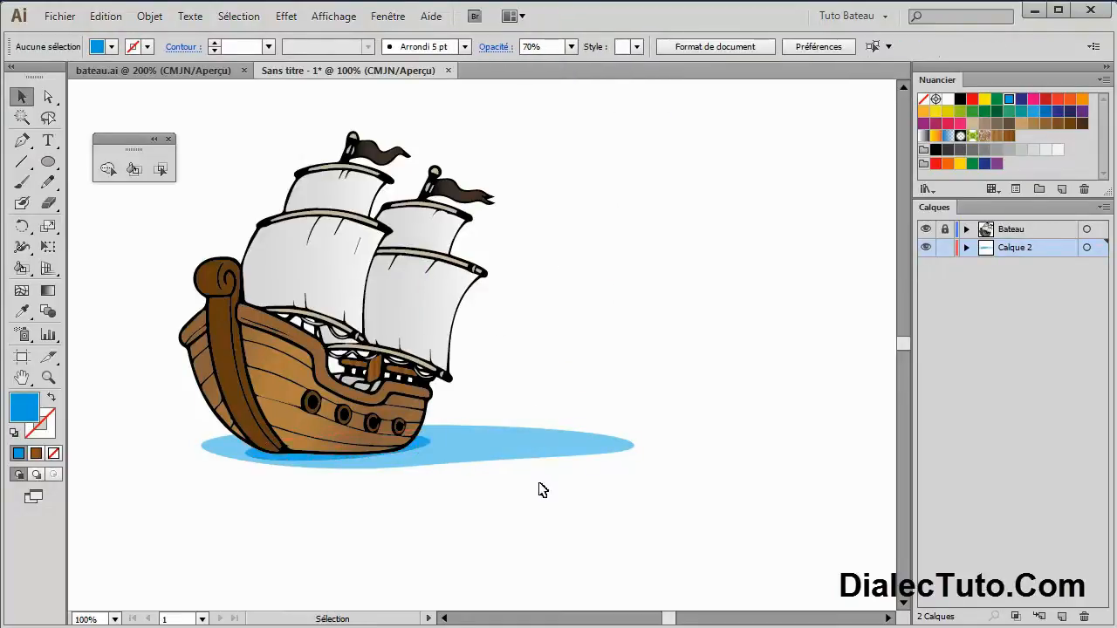
Step: Fine-tune the placement of the darker blue ellipse along the bottom of the hull in a close-up view
click(427, 449)
key(ctrl+plus)
key(ctrl+plus)
drag(536, 464, 753, 391)
drag(602, 476, 607, 476)
drag(233, 521, 233, 519)
click(742, 364)
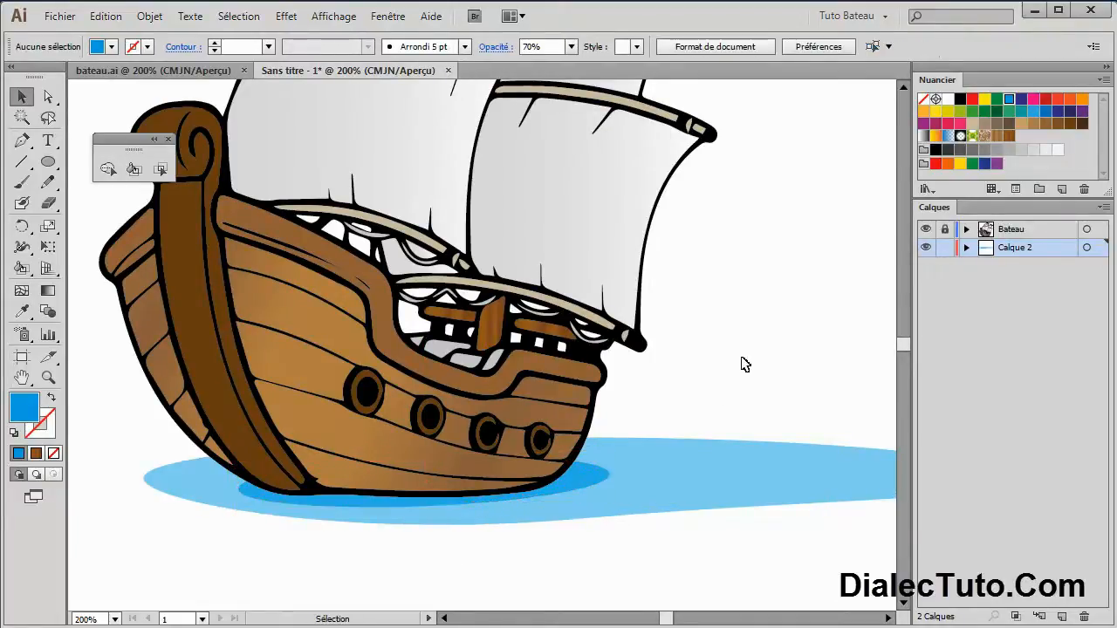
Step: Add a new layer and place the Bateau layer between it and Calque 2
key(ctrl+minus)
key(ctrl+minus)
drag(736, 268, 644, 335)
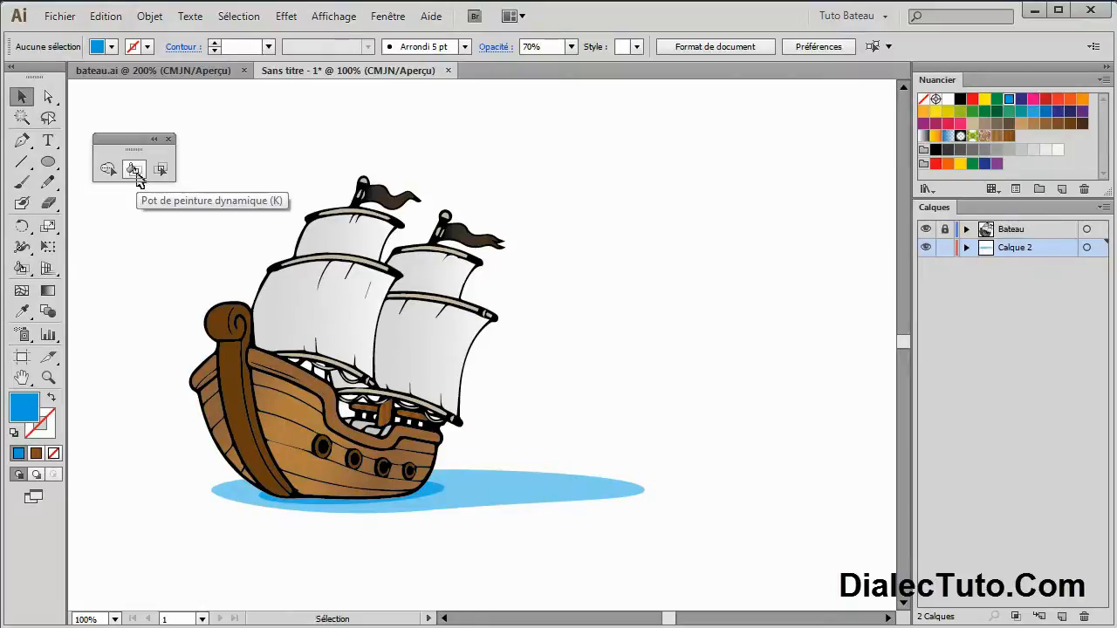
click(1062, 616)
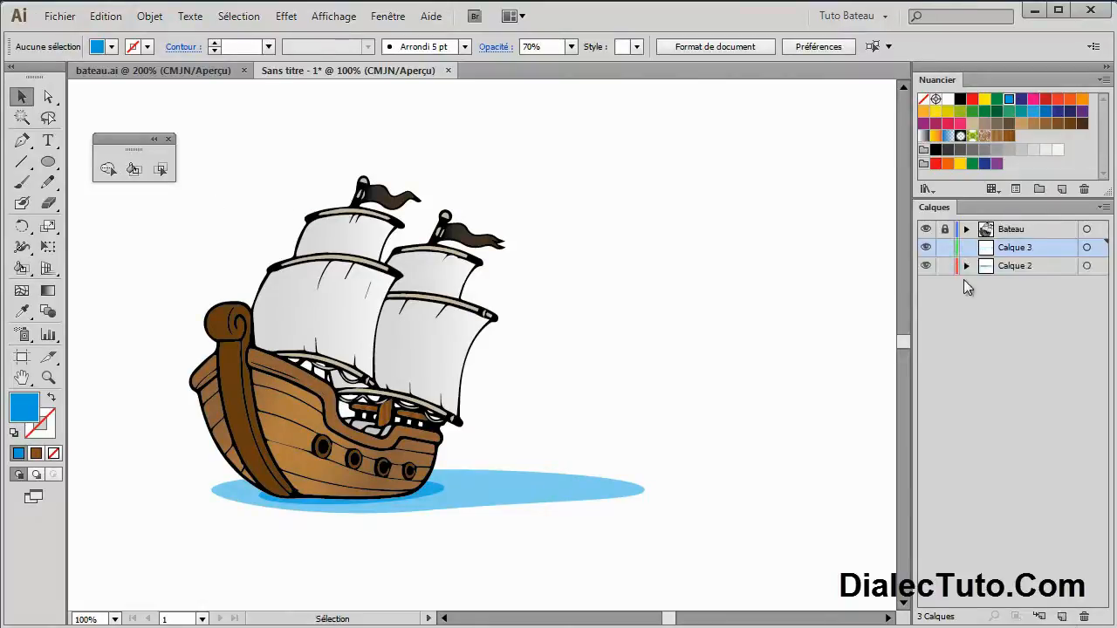
drag(1049, 226, 1050, 254)
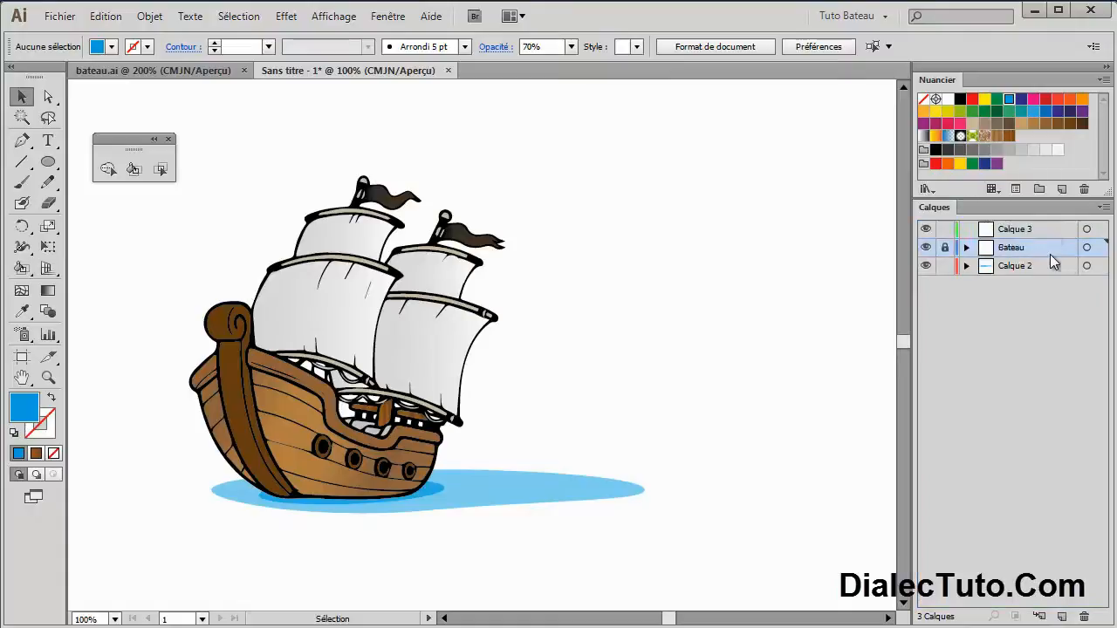
Step: Draw a large blue test ellipse on Calque 3 in an empty area away from the ship
drag(721, 267, 305, 305)
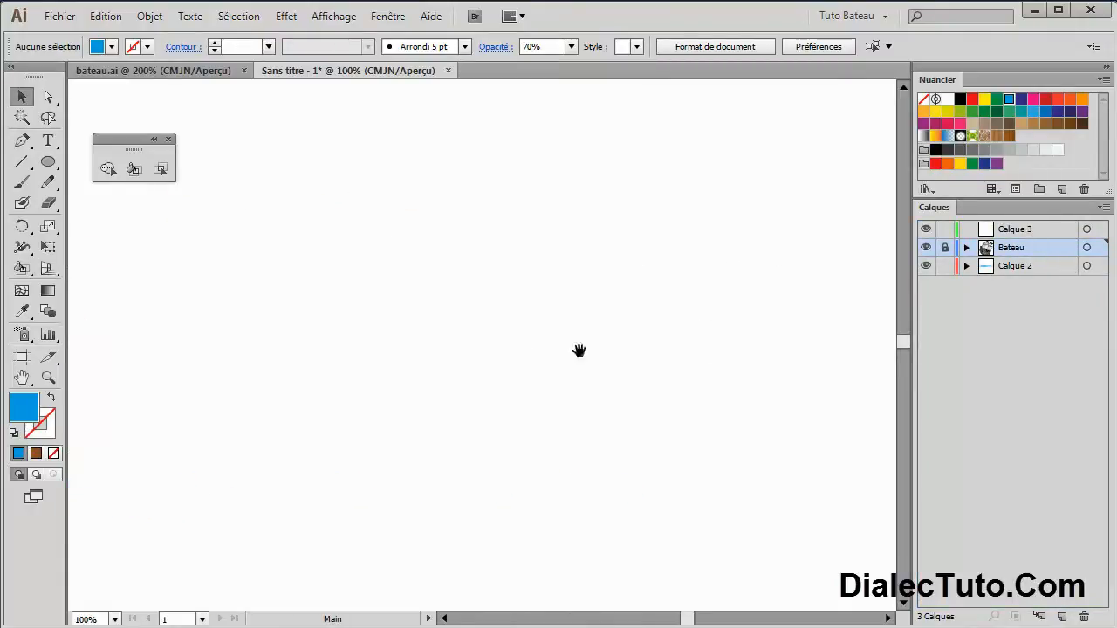
click(49, 164)
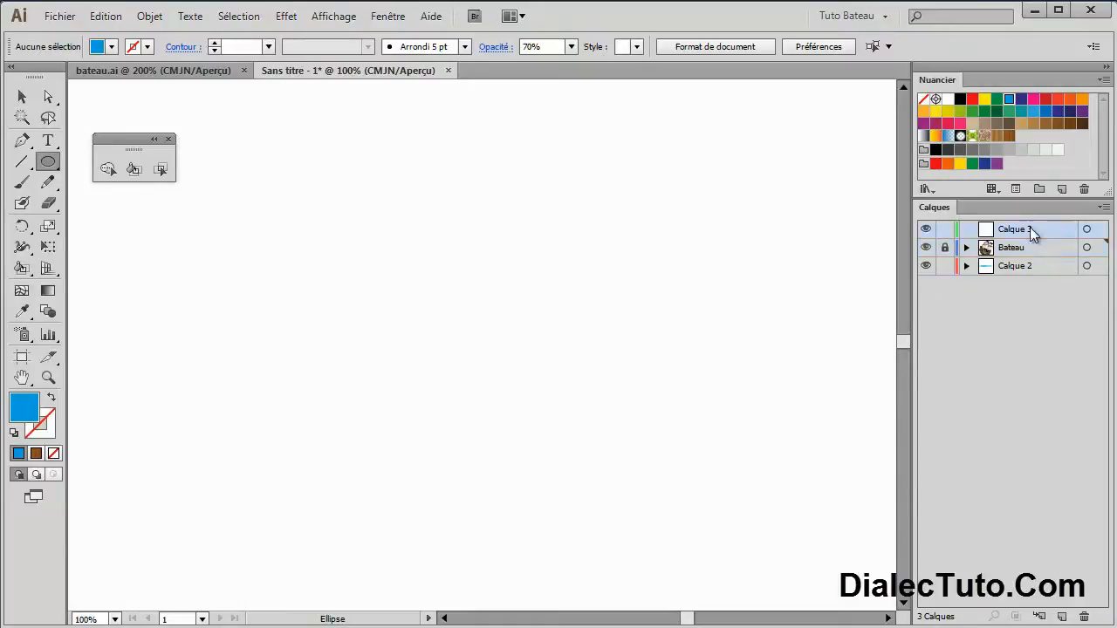
mouse_move(355, 200)
mouse_down()
mouse_move(379, 260)
mouse_move(576, 370)
mouse_up()
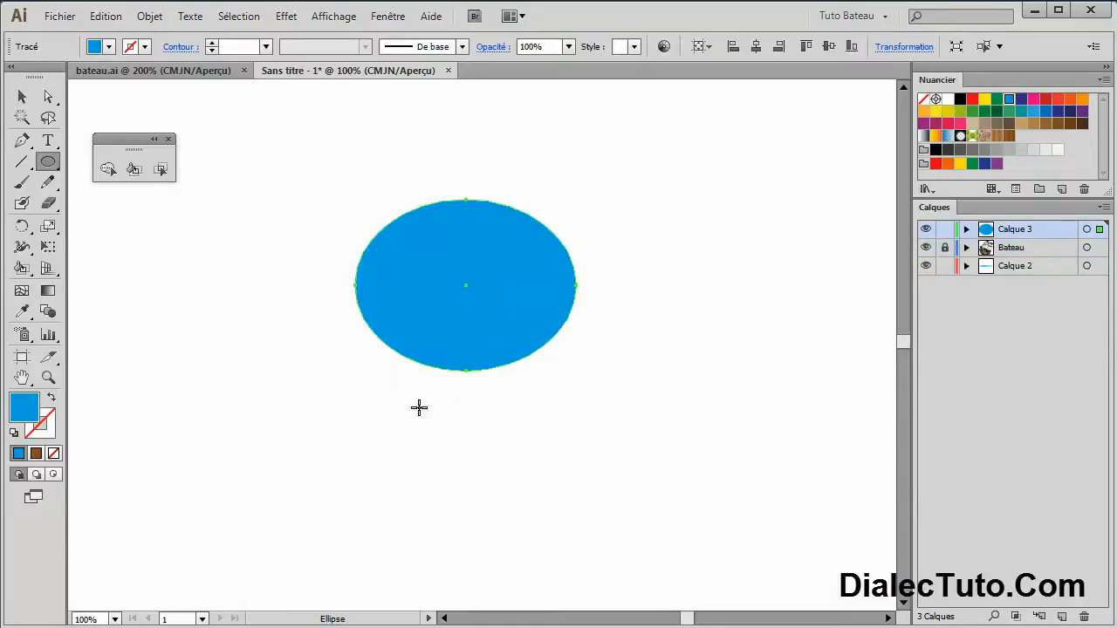
Step: Give the test ellipse a black outline and set its stroke weight to 5 pt
click(50, 437)
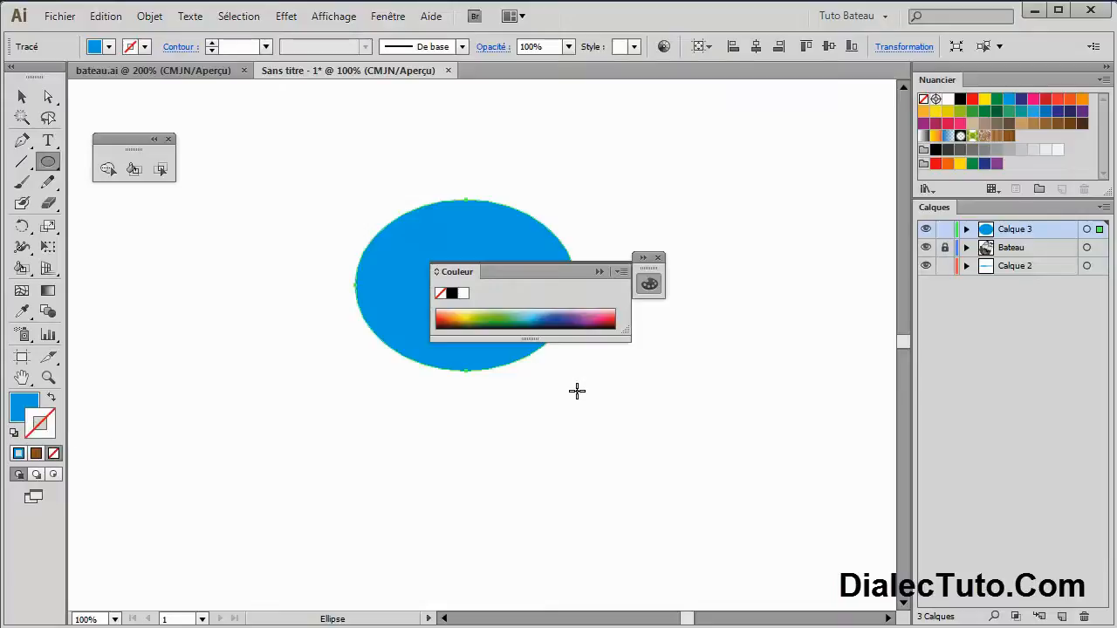
drag(539, 271, 688, 360)
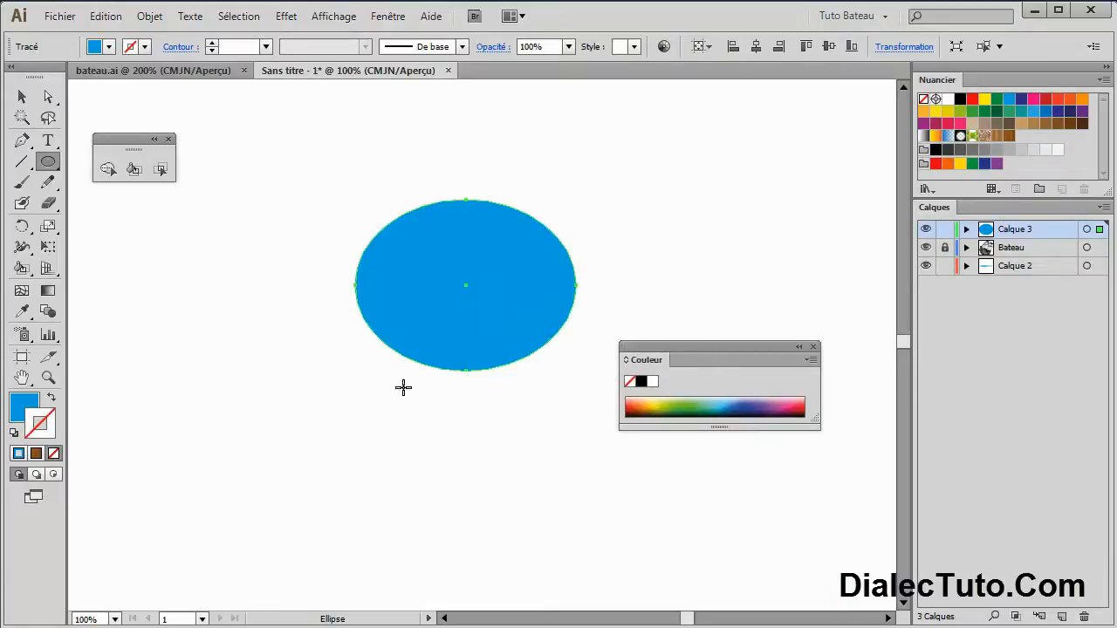
click(961, 101)
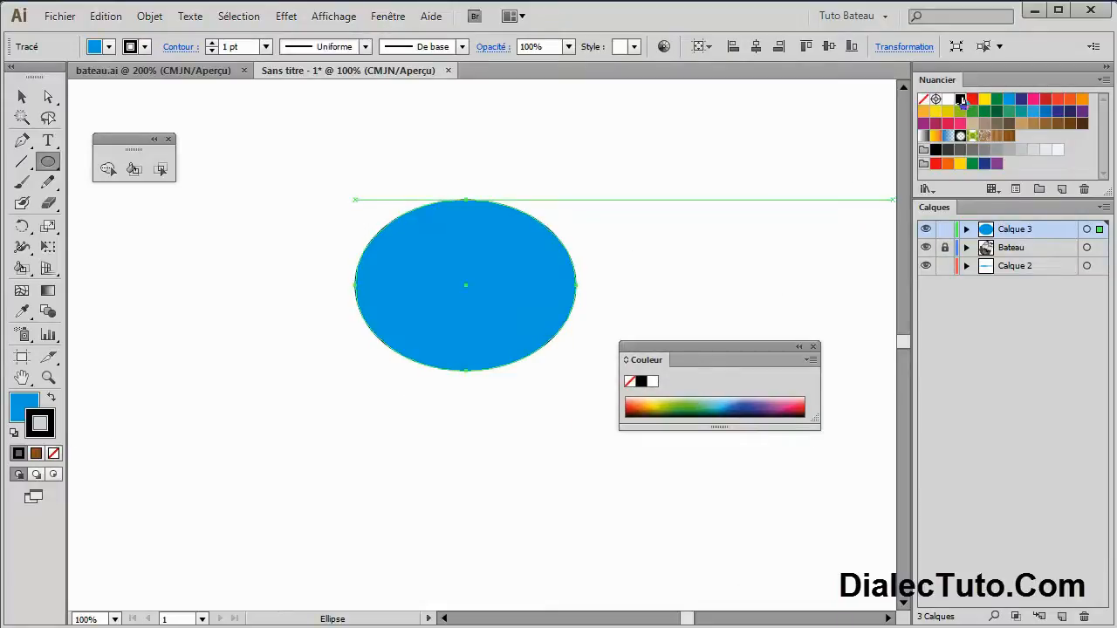
click(213, 42)
click(211, 42)
click(211, 42)
click(211, 42)
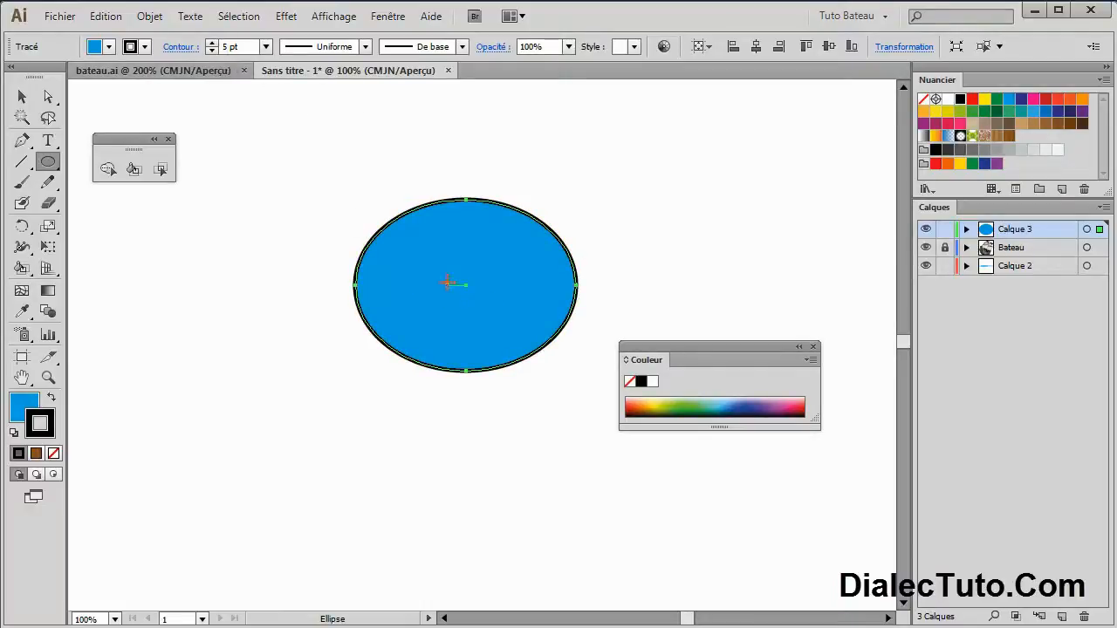
Step: Convert the outlined test ellipse into a Live Paint group with the Live Paint Bucket
click(132, 170)
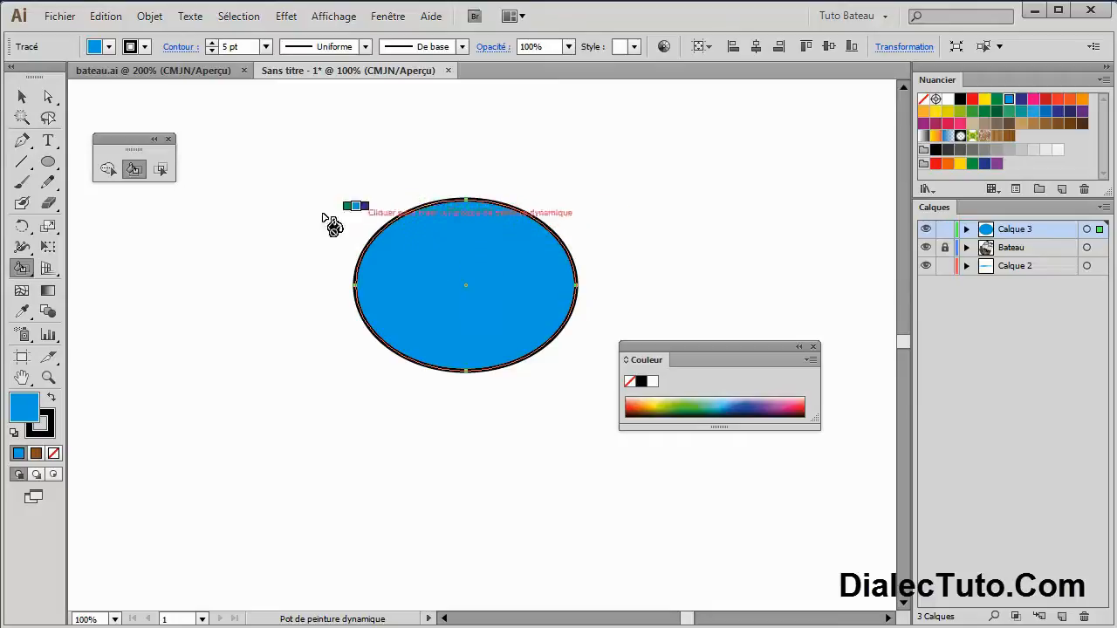
double_click(136, 168)
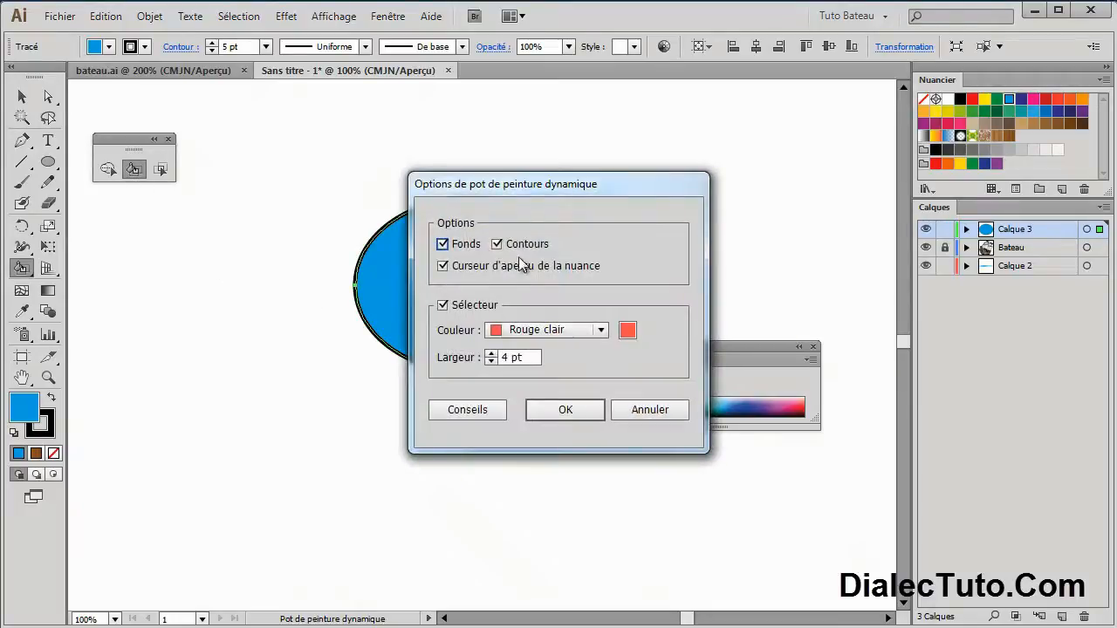
click(651, 410)
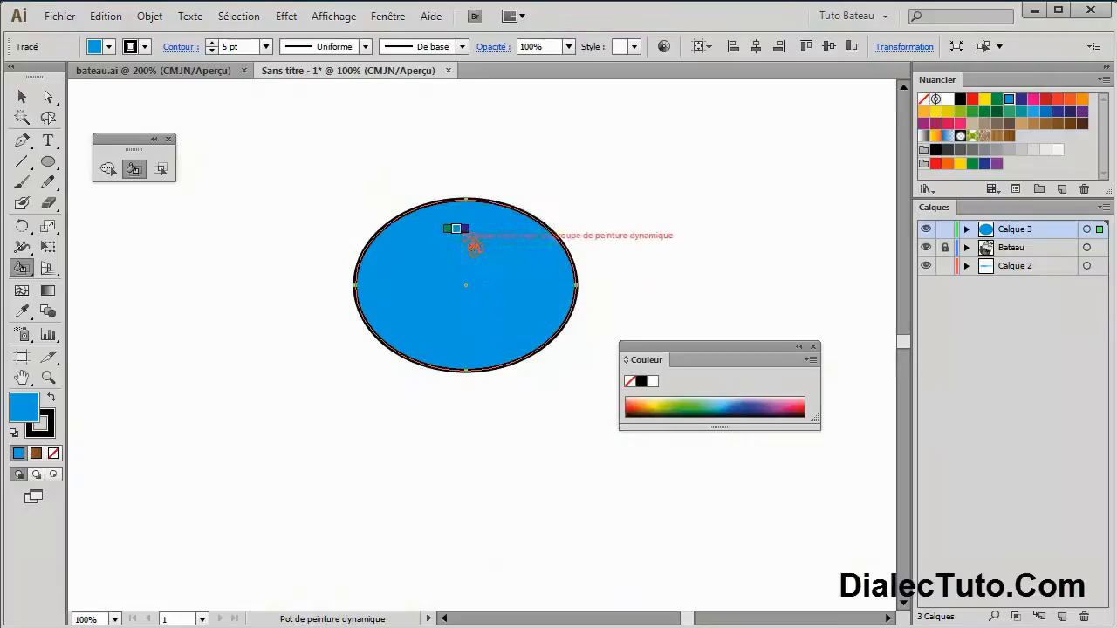
click(43, 432)
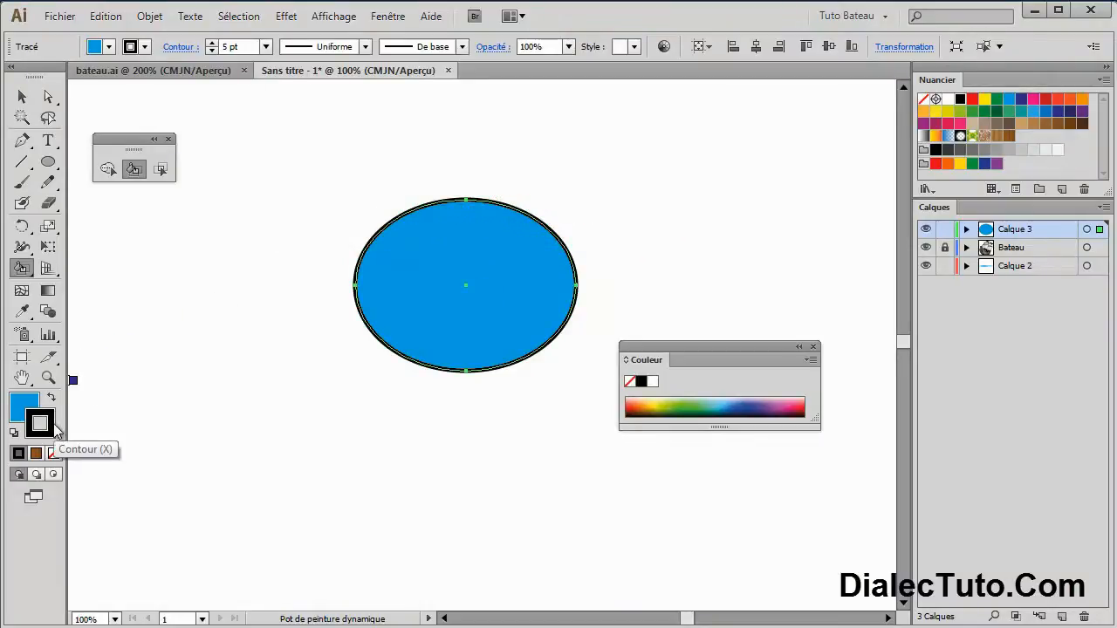
click(450, 236)
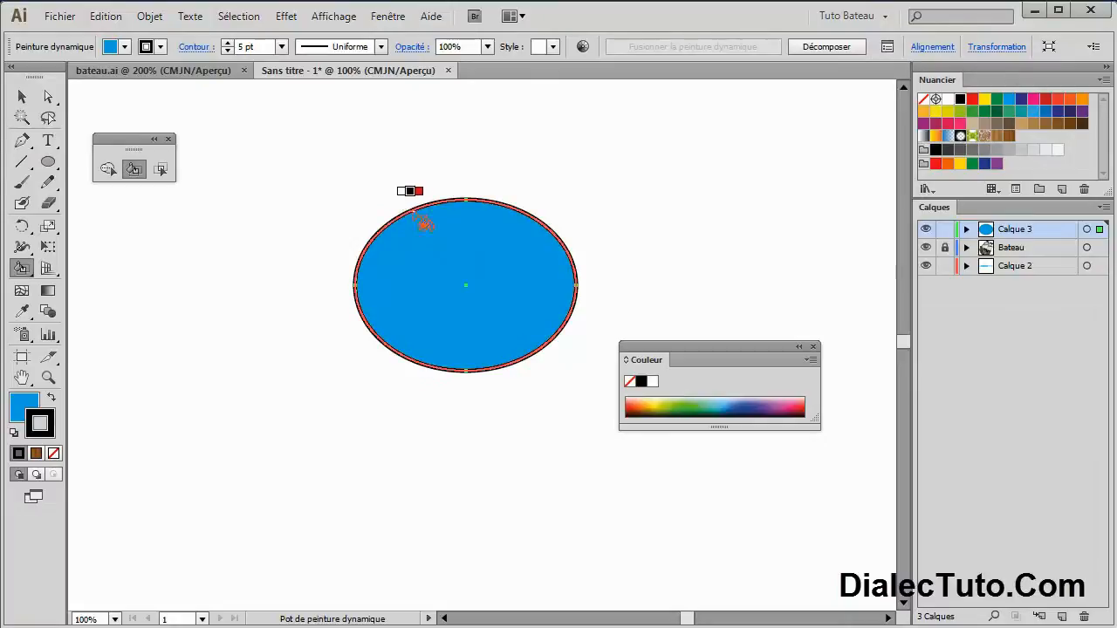
Step: With Contours enabled in the Live Paint Bucket options, repaint the test ellipse's outline green at 8 pt
double_click(135, 171)
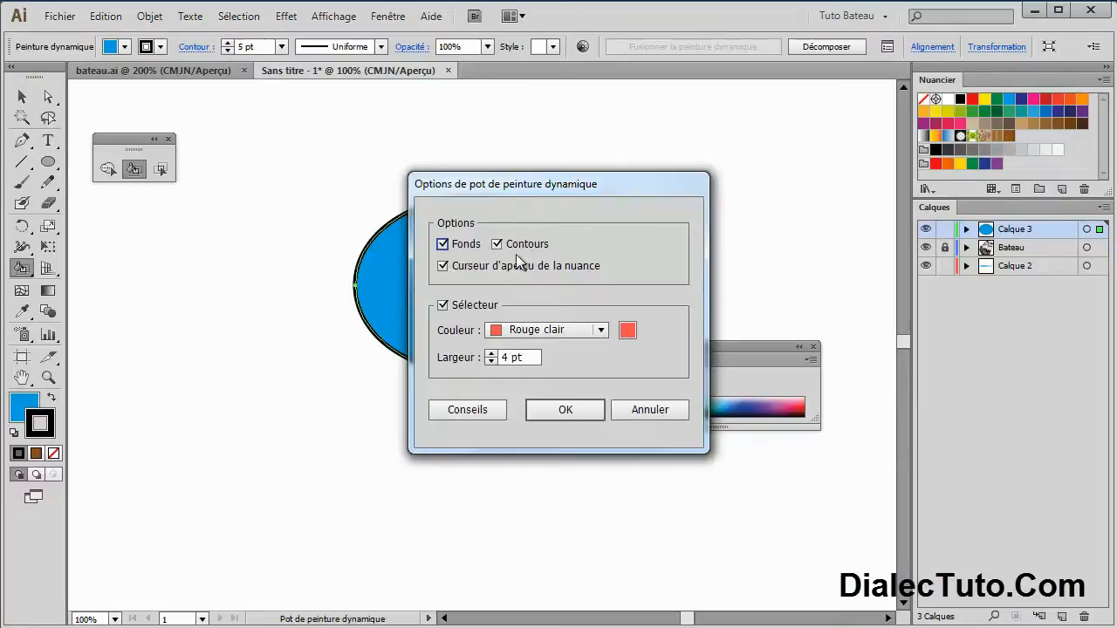
click(562, 410)
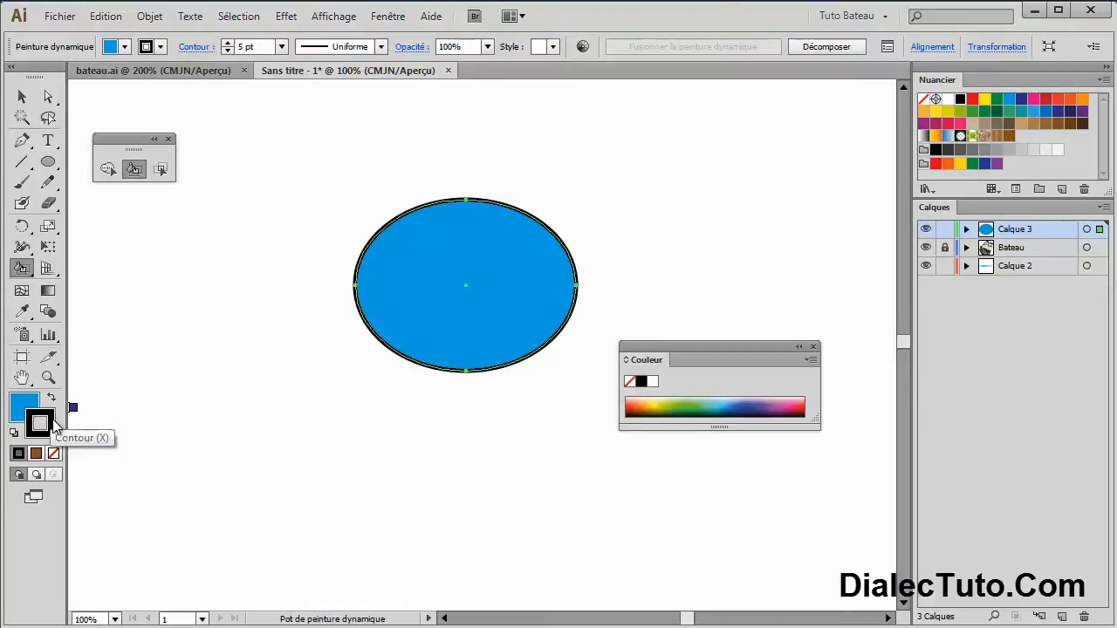
mouse_move(54, 427)
mouse_down()
mouse_move(736, 307)
mouse_move(974, 207)
mouse_up()
mouse_move(997, 99)
mouse_down()
mouse_move(790, 185)
mouse_move(602, 180)
mouse_move(444, 141)
mouse_up()
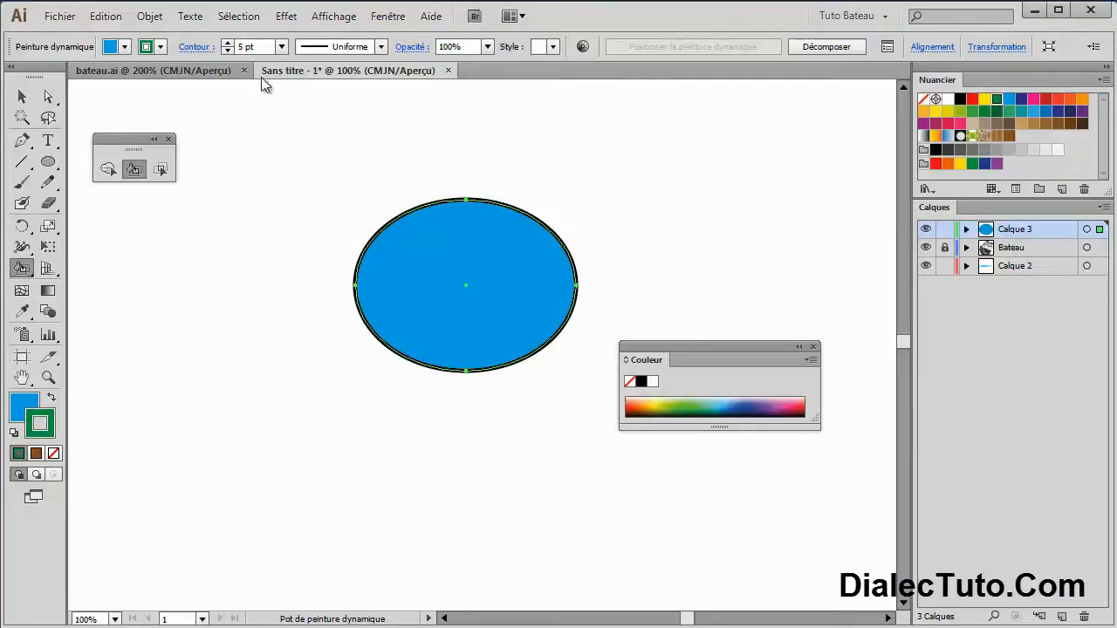
click(227, 43)
click(410, 210)
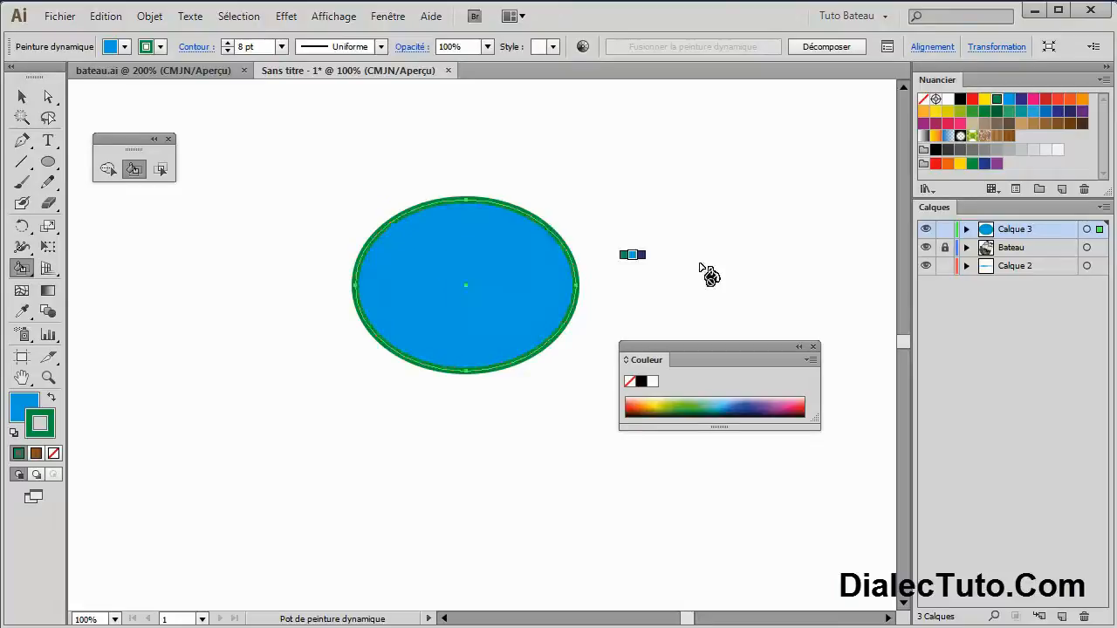
Step: Choose red for both stroke and fill, and fill the inside of the test ellipse with red using Live Paint
click(972, 99)
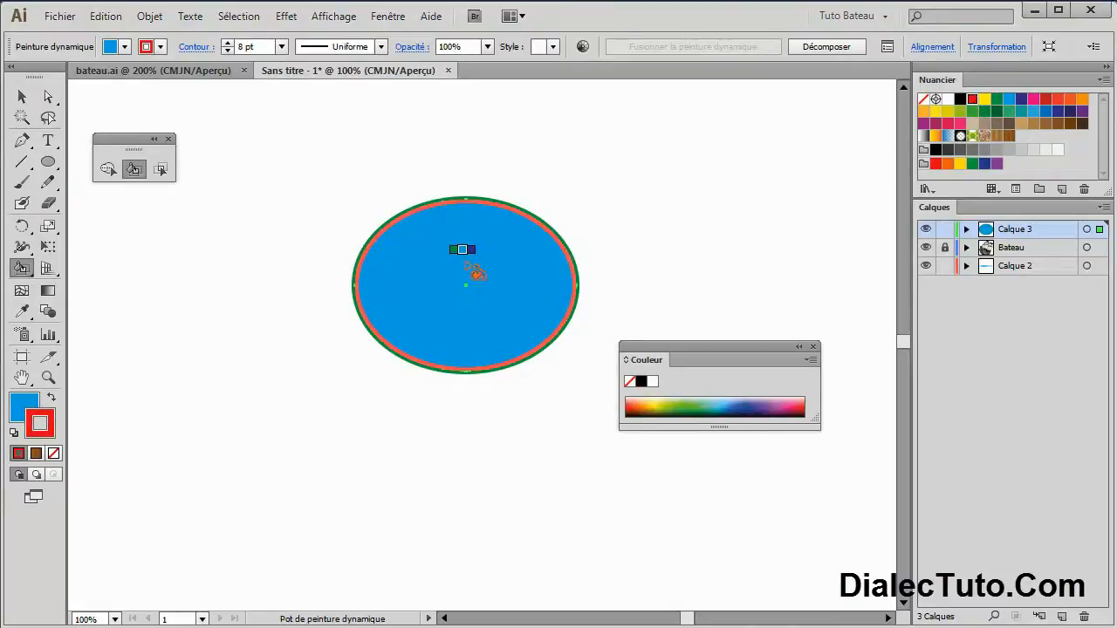
click(24, 404)
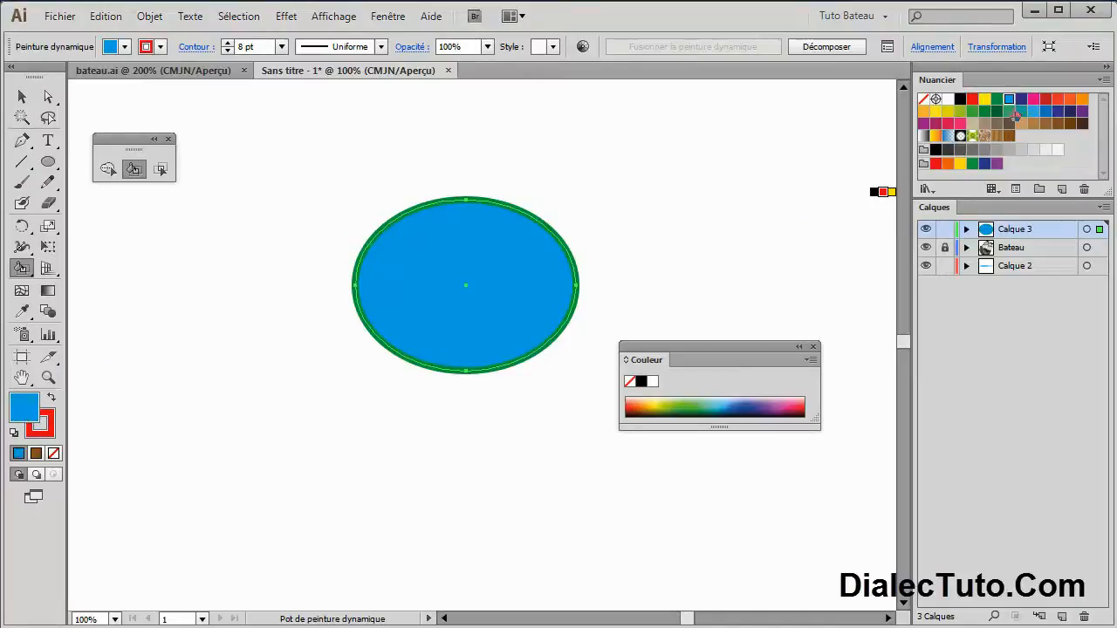
click(974, 100)
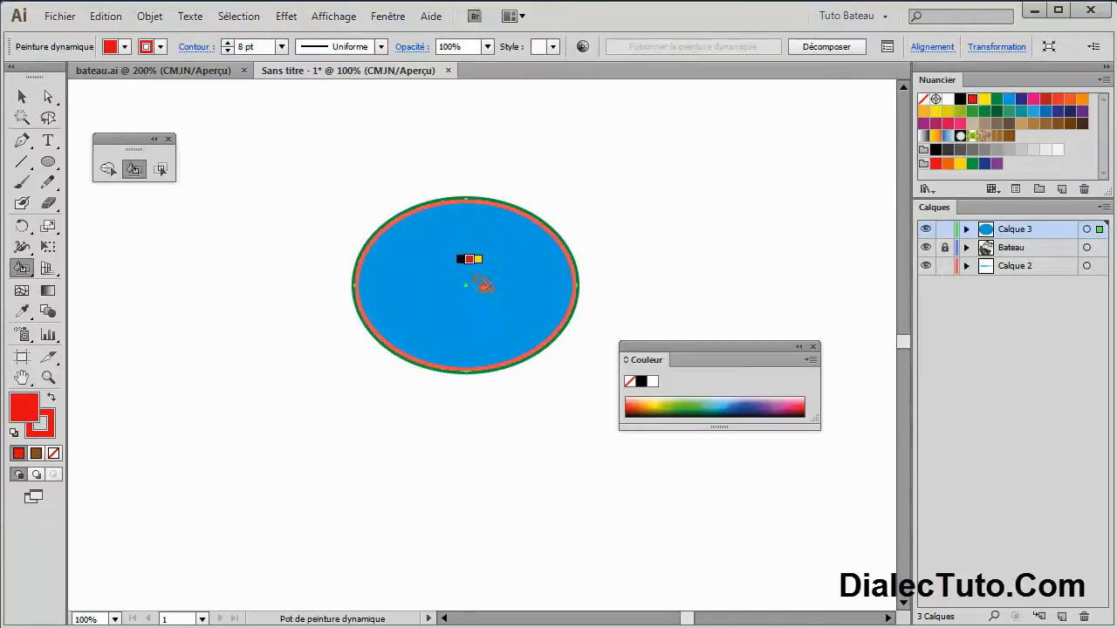
click(471, 289)
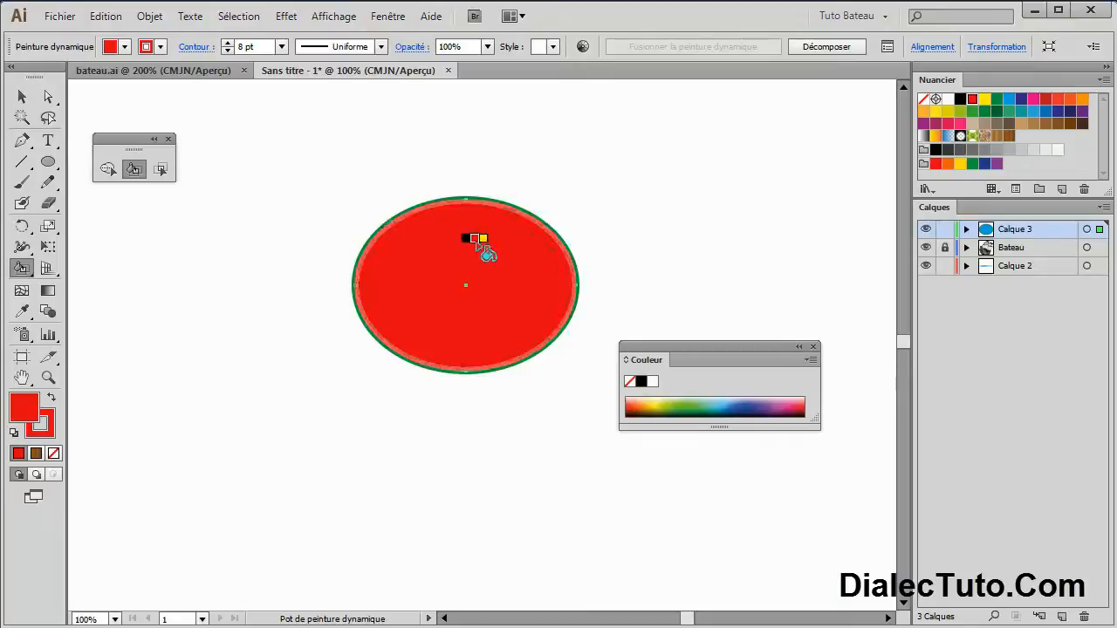
Step: Turn off the Contours option of the Live Paint Bucket and bring the ship back into view
double_click(133, 170)
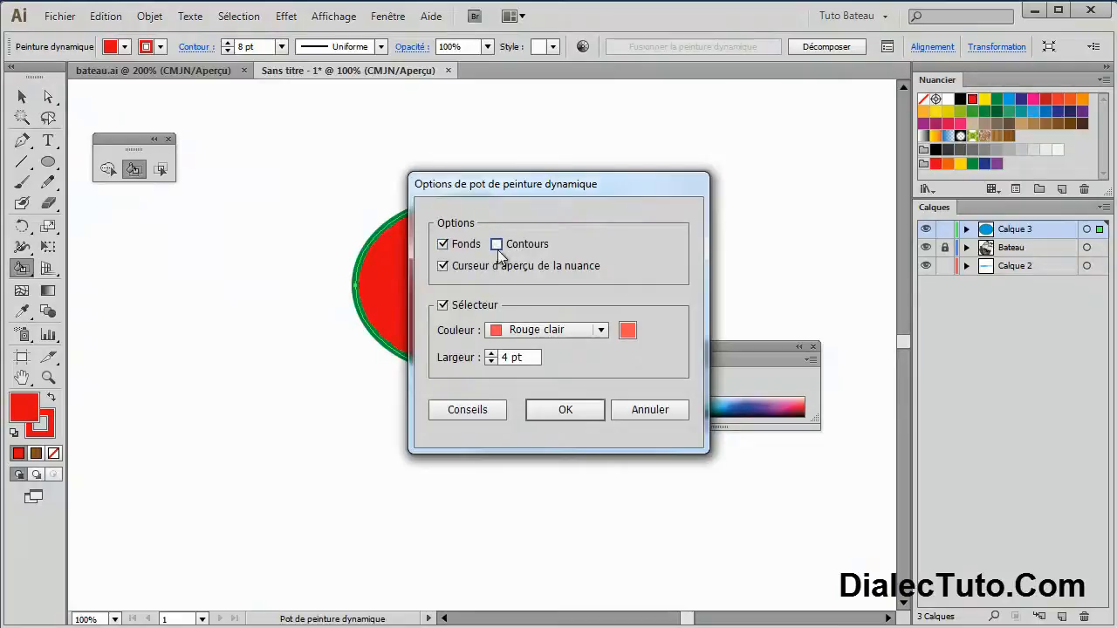
click(575, 417)
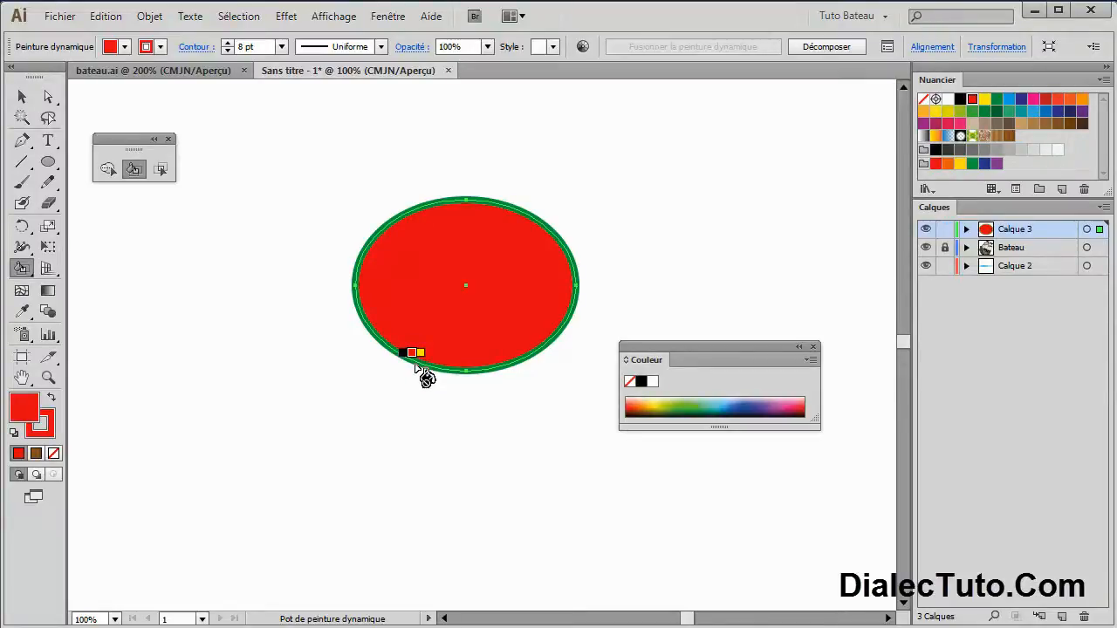
key(space)
mouse_move(233, 330)
mouse_down()
mouse_move(541, 339)
mouse_move(536, 297)
mouse_move(743, 295)
mouse_up()
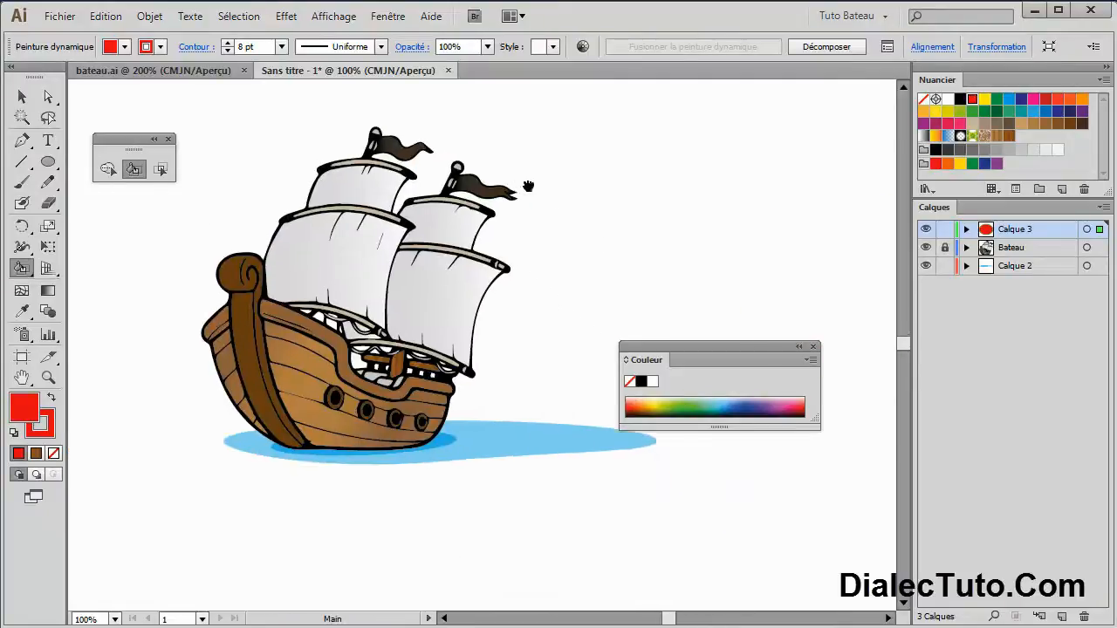